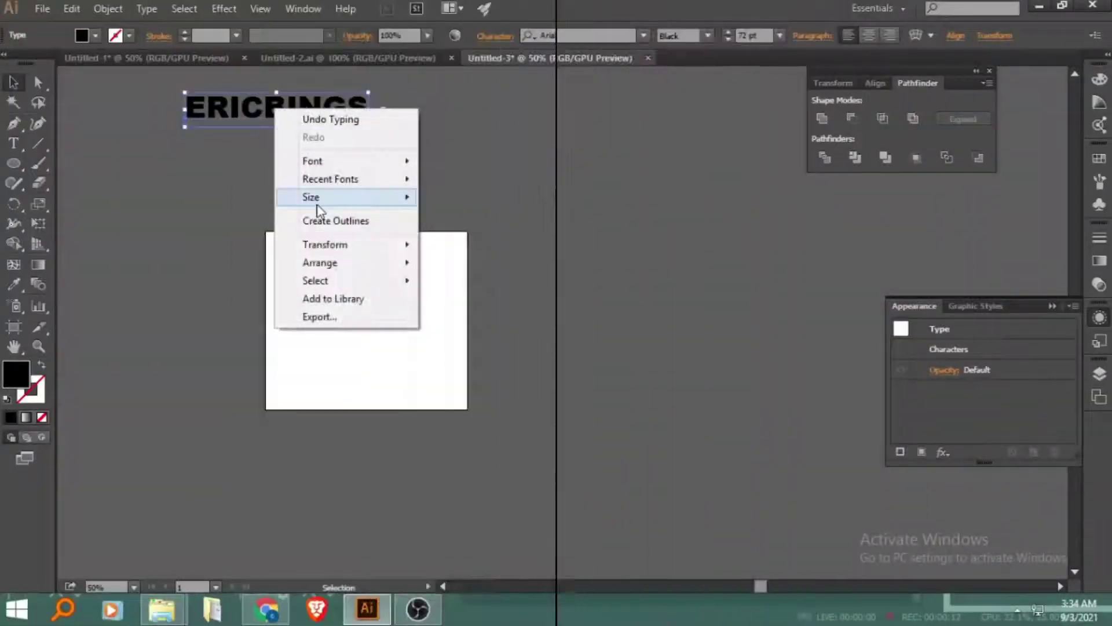
# Step: Convert the ERICBINGS text to outlines and fill it yellow
pyautogui.click(321, 223)
pyautogui.click(96, 36)
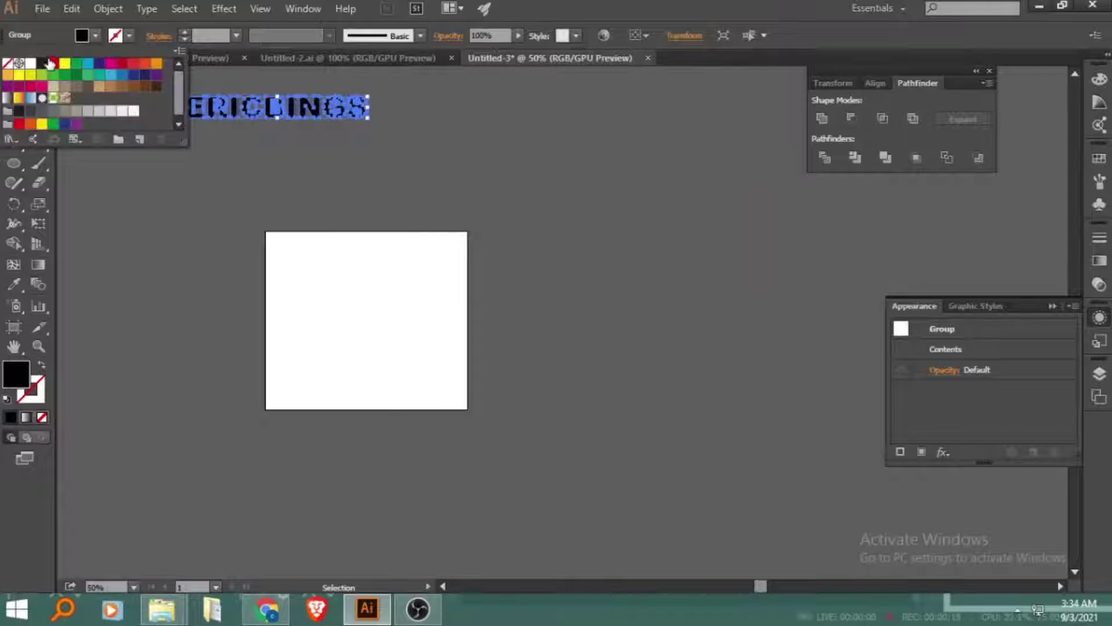
pyautogui.click(64, 63)
pyautogui.scroll(2, 149, 278)
pyautogui.click(148, 283)
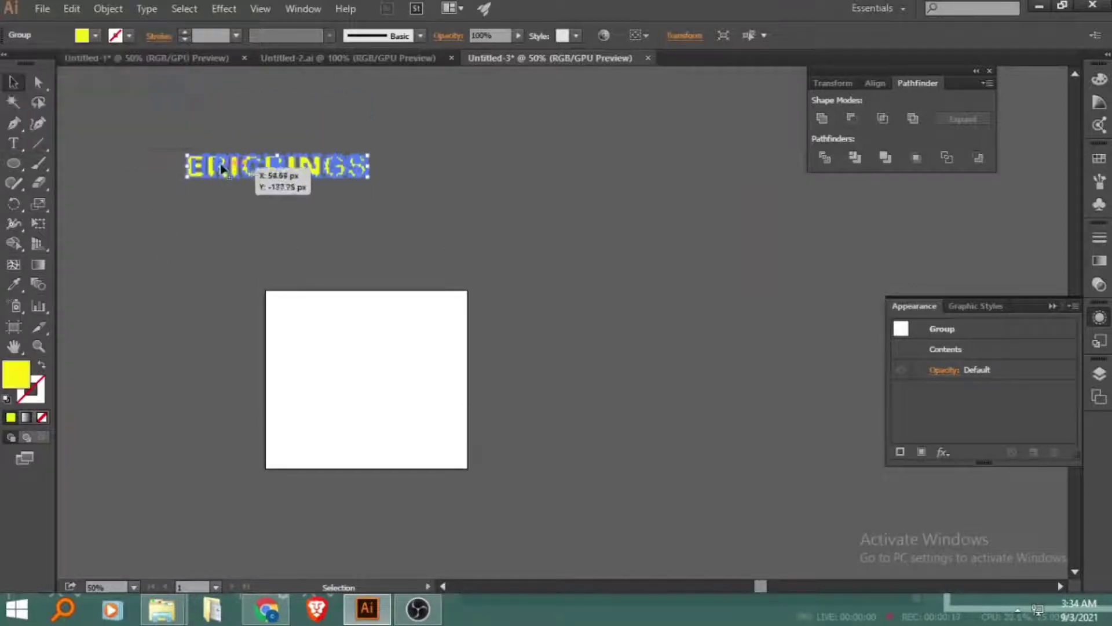
# Step: Repeat the word into a grid of four rows of four ERICBINGS copies
pyautogui.moveTo(288, 168); pyautogui.dragTo(444, 184)
pyautogui.hotkey('ctrl', 'd')
pyautogui.hotkey('ctrl', 'd')
pyautogui.moveTo(258, 102)
pyautogui.mouseDown()
pyautogui.moveTo(699, 201)
pyautogui.moveTo(681, 199)
pyautogui.moveTo(683, 190)
pyautogui.mouseUp()
pyautogui.hotkey('ctrl', 'd')
pyautogui.hotkey('ctrl', 'd')
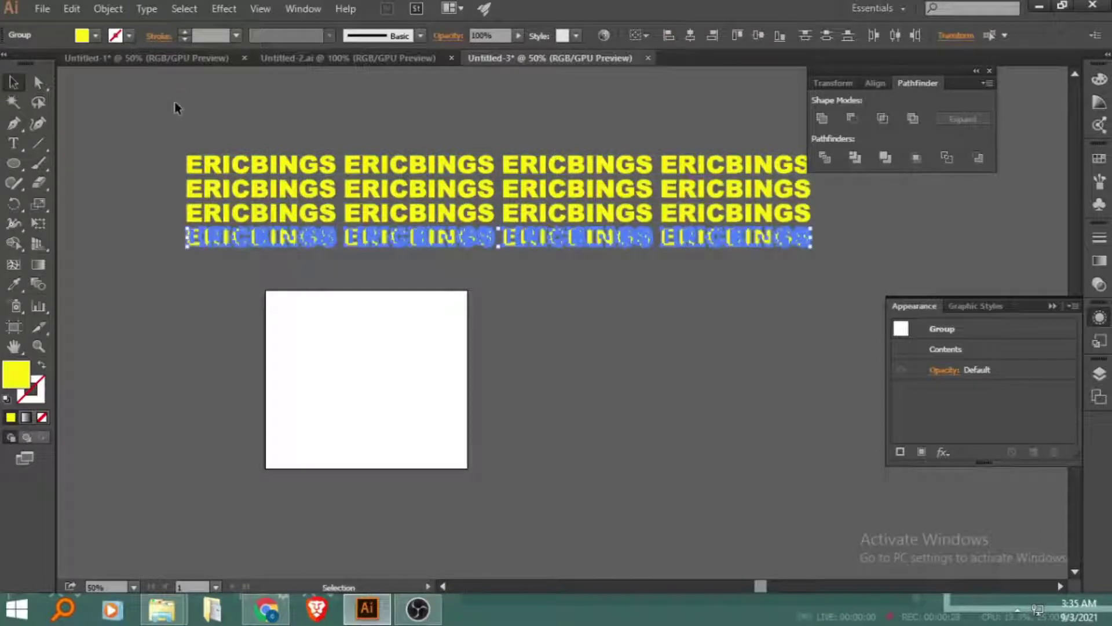
# Step: Select the whole word grid and drag it into the Symbols panel
pyautogui.hotkey('ctrl', 'a')
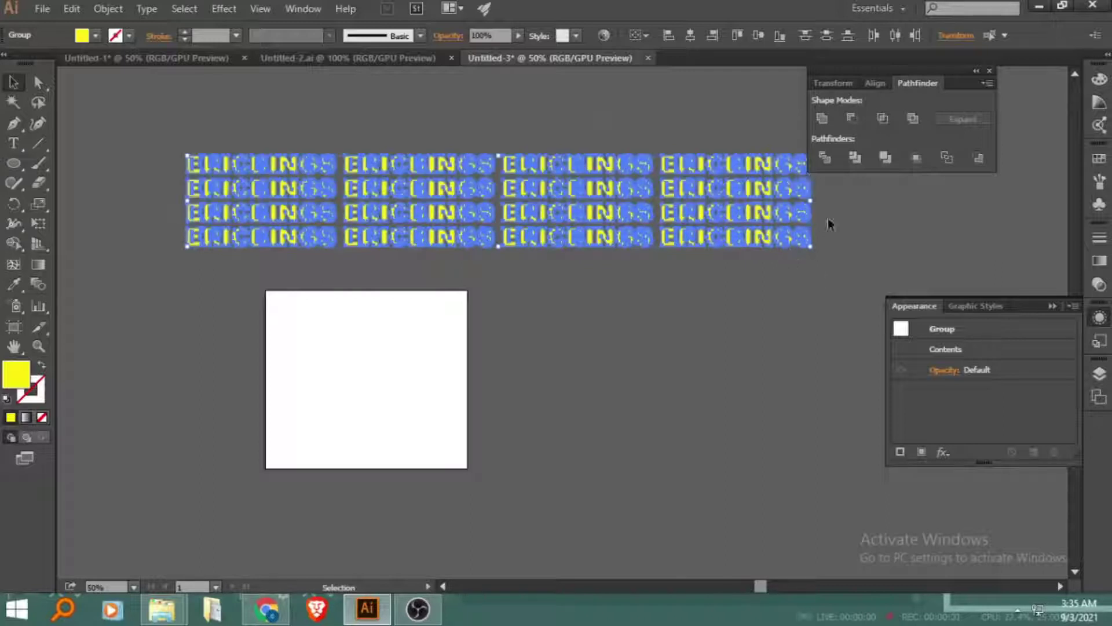
pyautogui.moveTo(678, 214); pyautogui.dragTo(968, 229)
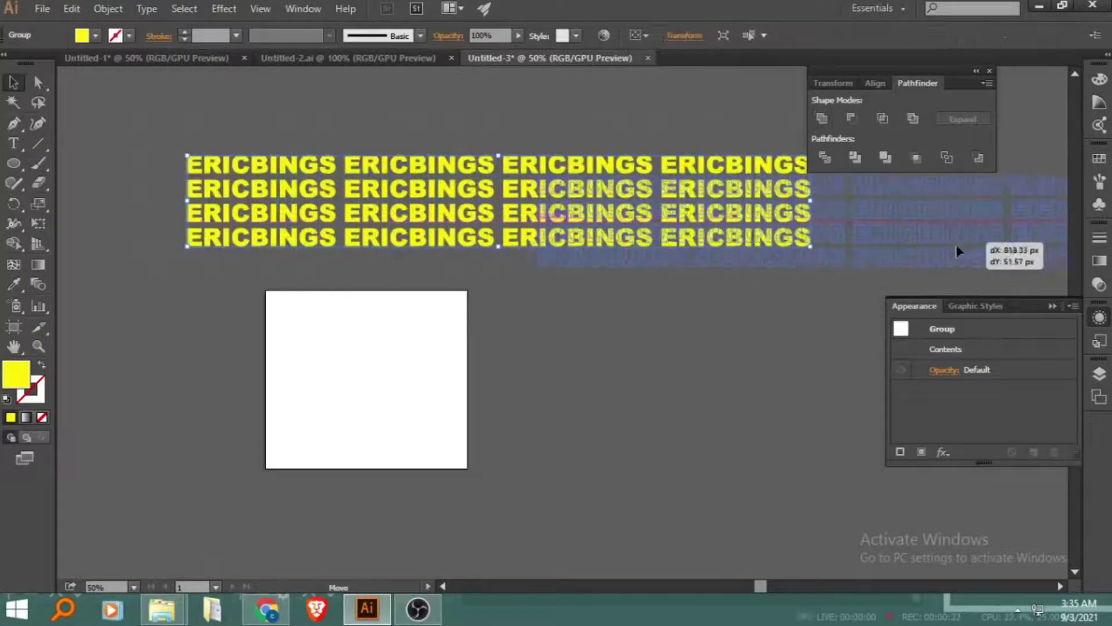
pyautogui.moveTo(1096, 216)
pyautogui.mouseDown()
pyautogui.moveTo(1017, 228)
pyautogui.moveTo(989, 213)
pyautogui.mouseUp()
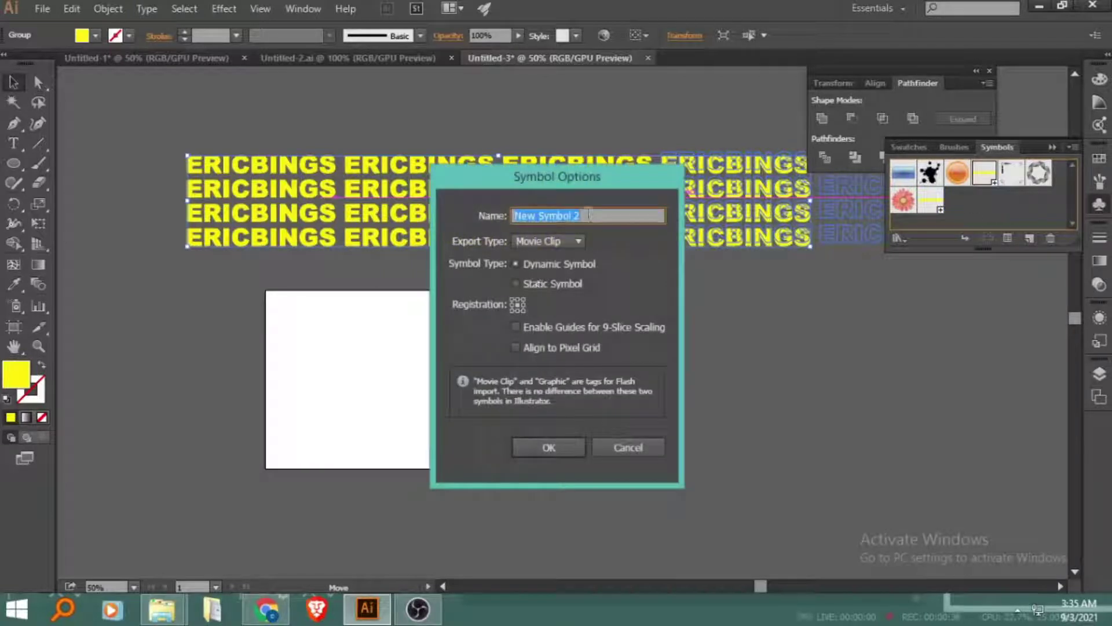
# Step: Name the new symbol ERIC and draw a circle about 145 px wide
pyautogui.write('ERIC')
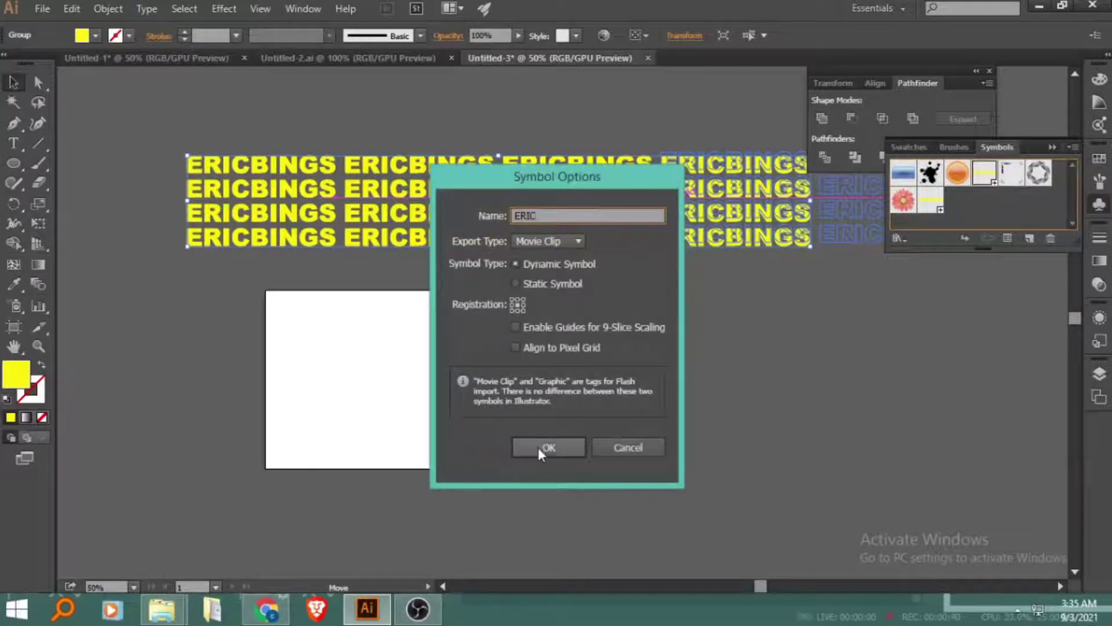
pyautogui.click(539, 447)
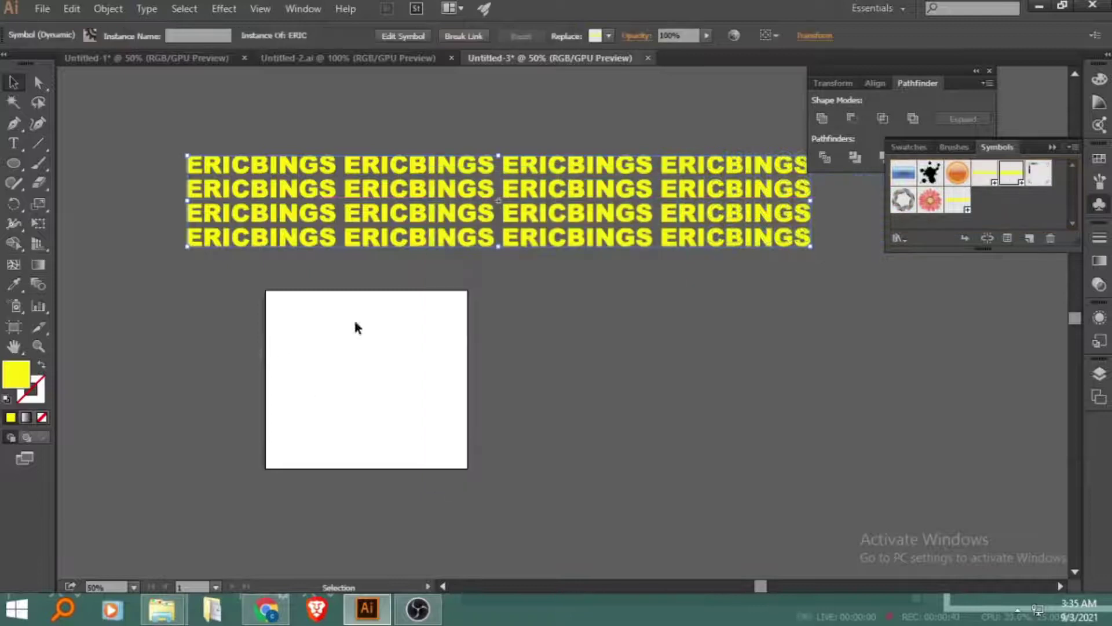
pyautogui.moveTo(13, 163); pyautogui.dragTo(84, 204)
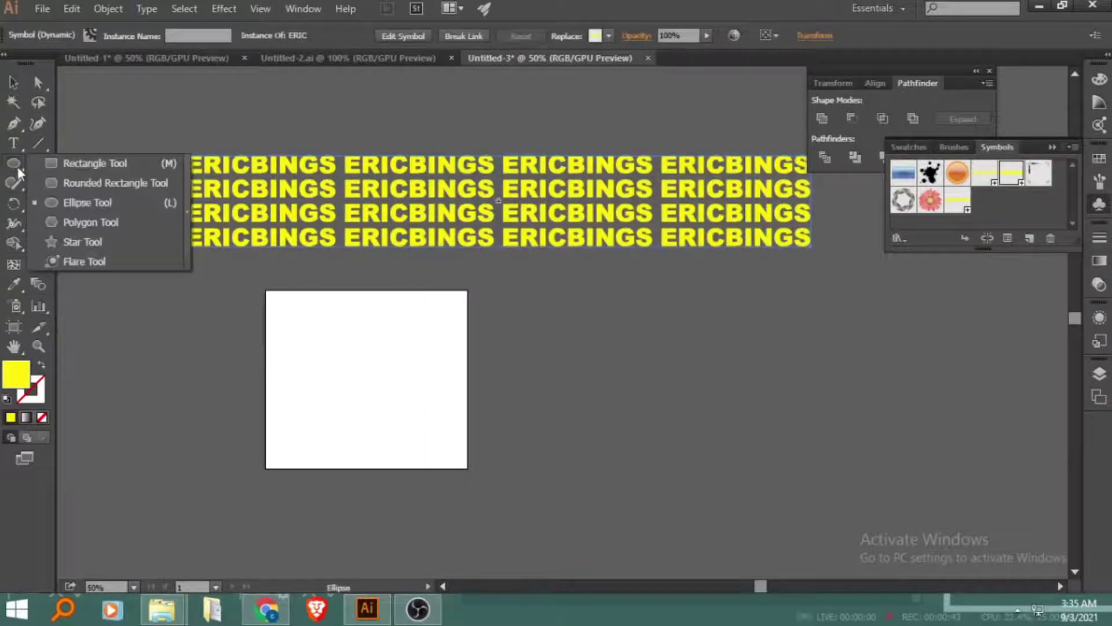
pyautogui.moveTo(364, 397); pyautogui.dragTo(392, 429)
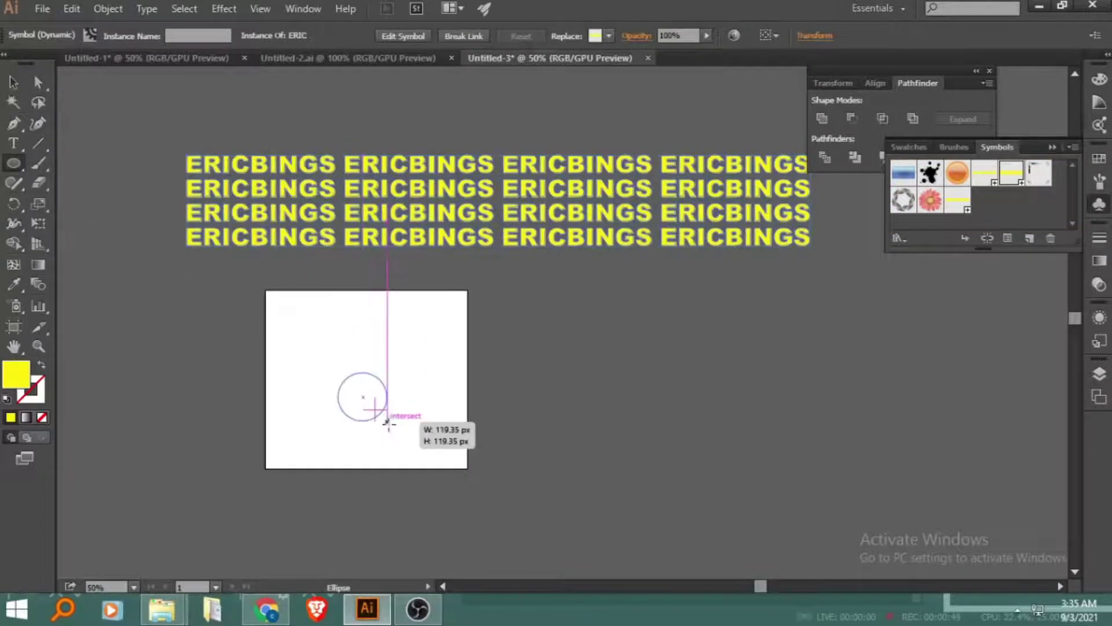
# Step: Fill the circle red, zoom in, and select it
pyautogui.click(95, 36)
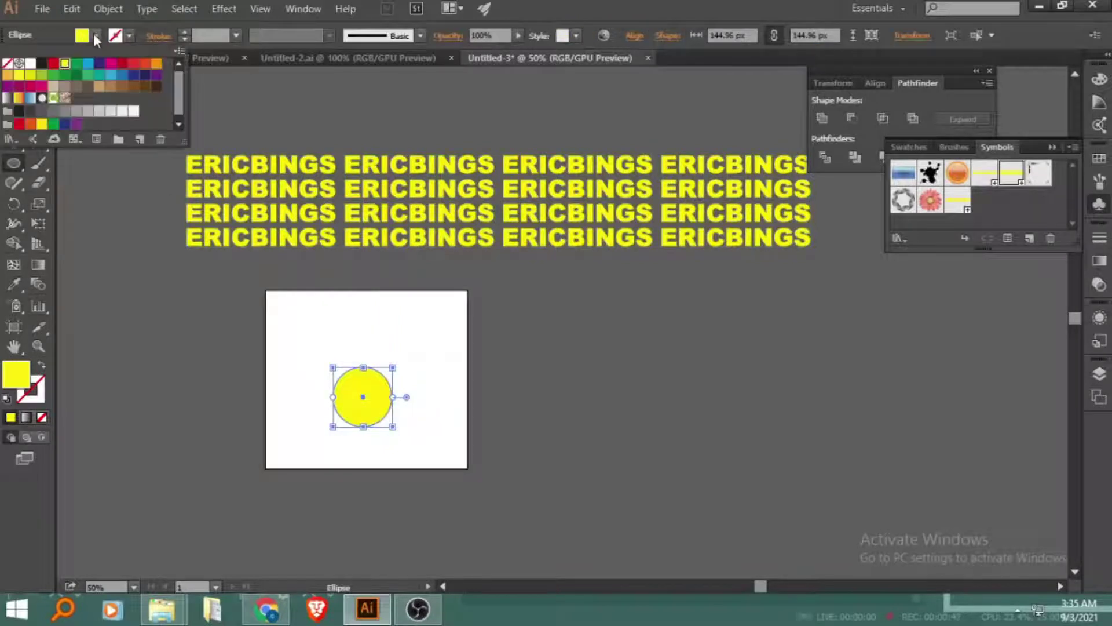
pyautogui.click(52, 63)
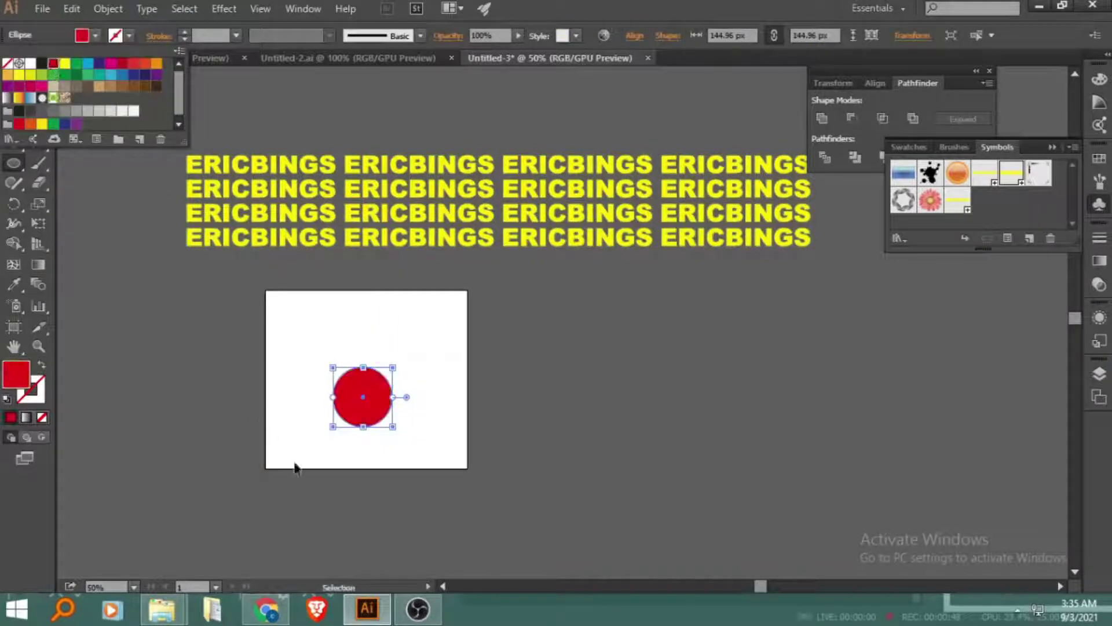
pyautogui.scroll(-2, 310, 422)
pyautogui.scroll(-2, 310, 421)
pyautogui.press('v')
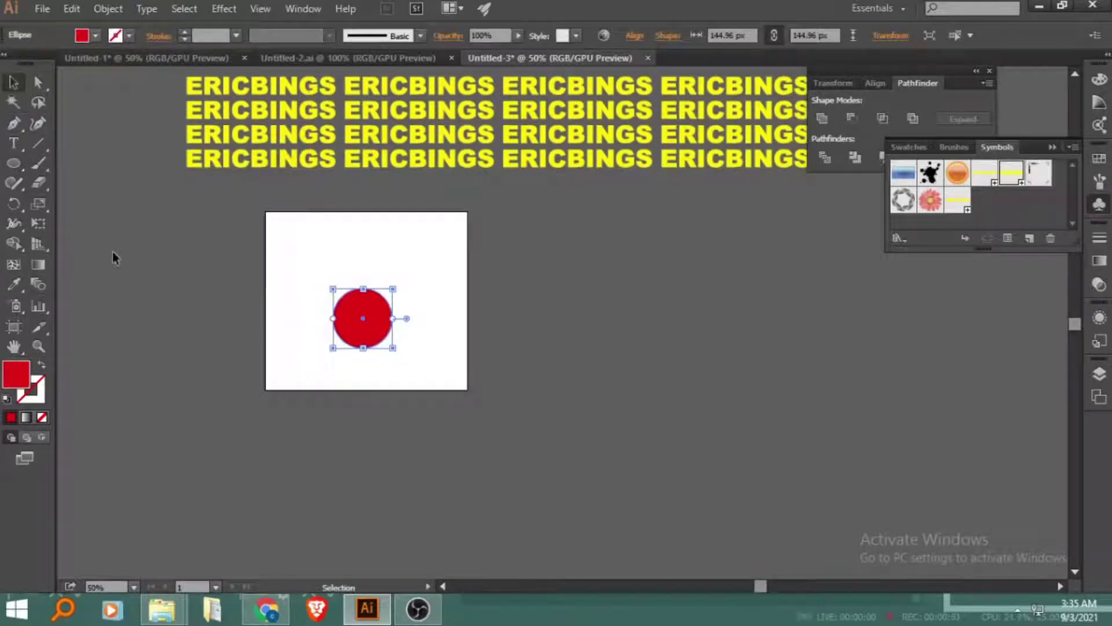
pyautogui.hotkey('ctrl', '+')
pyautogui.click(270, 335)
# Step: Apply a 3D Revolve to the circle with preview and a 100 pt offset
pyautogui.click(220, 9)
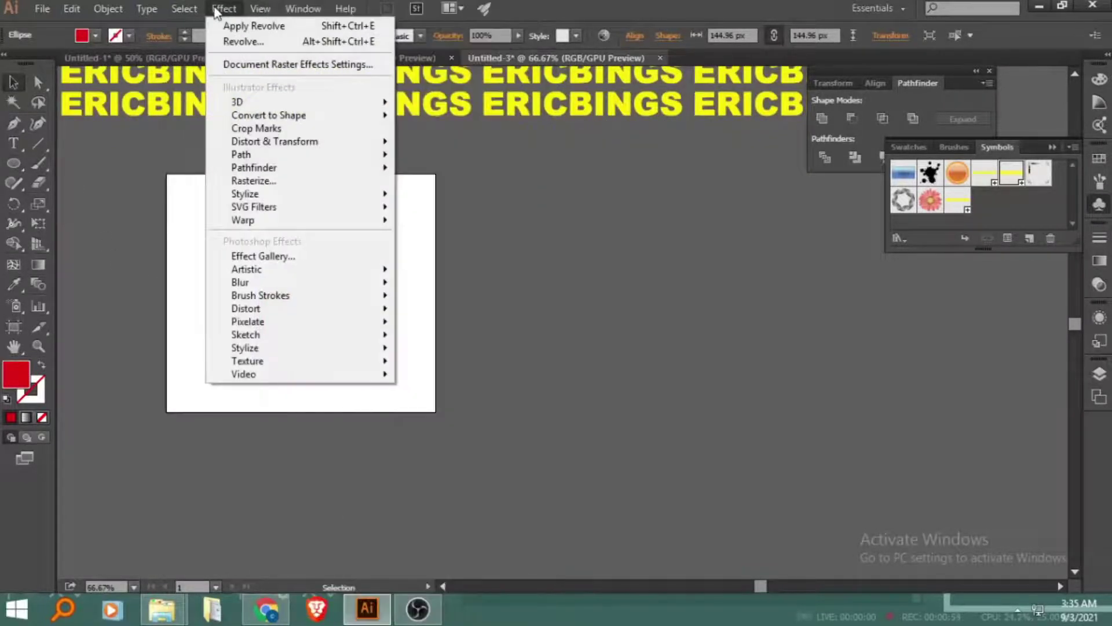
pyautogui.moveTo(237, 102)
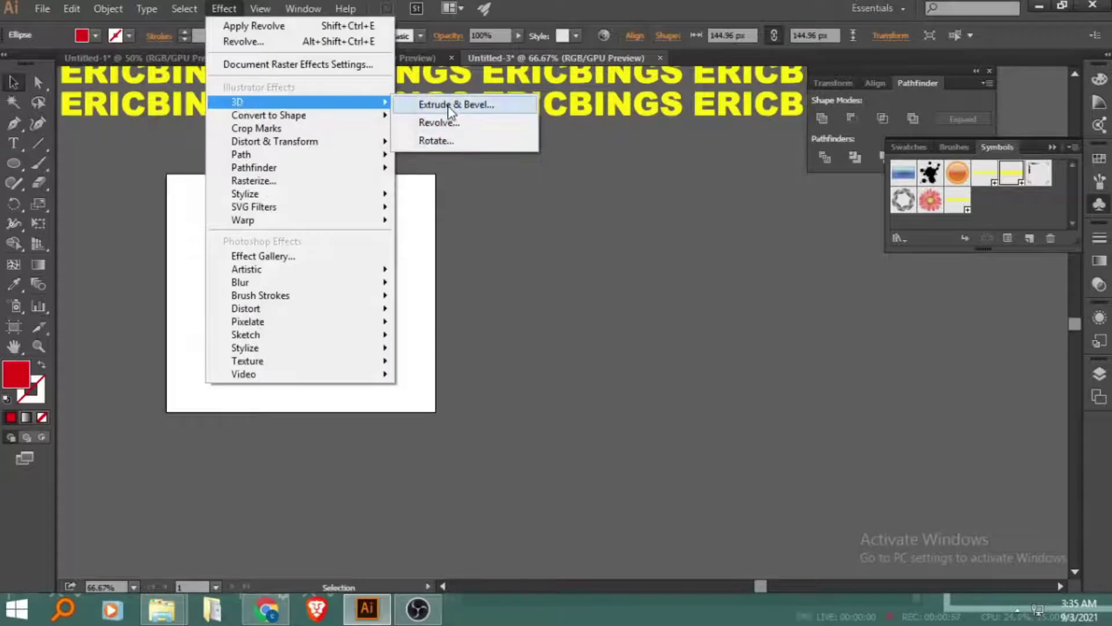
pyautogui.click(447, 124)
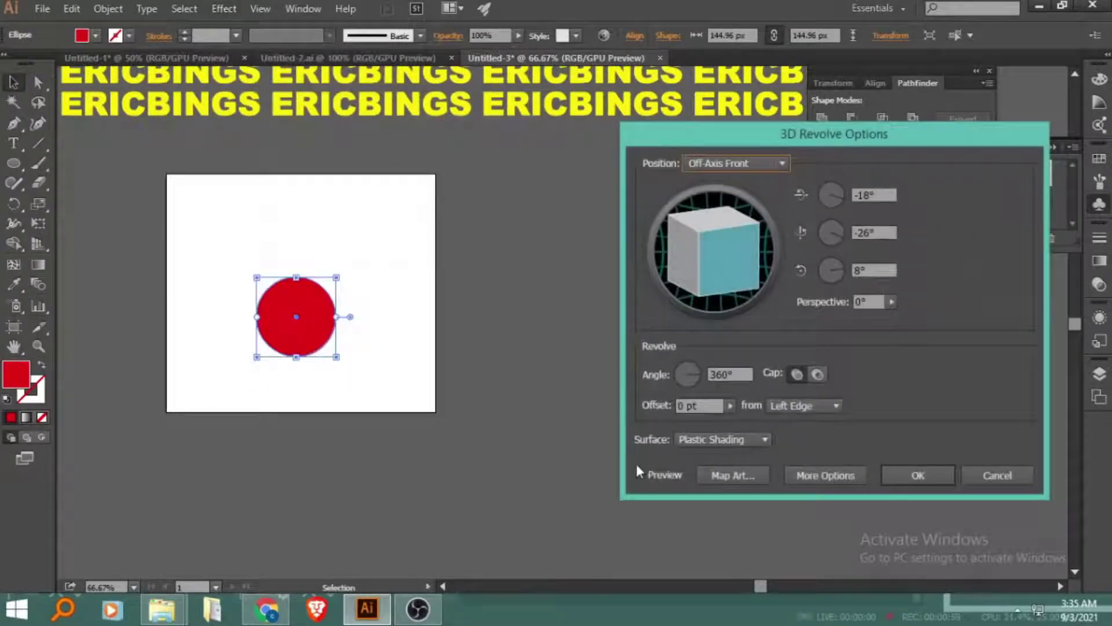
pyautogui.click(638, 472)
pyautogui.tripleClick(706, 405)
pyautogui.write('100')
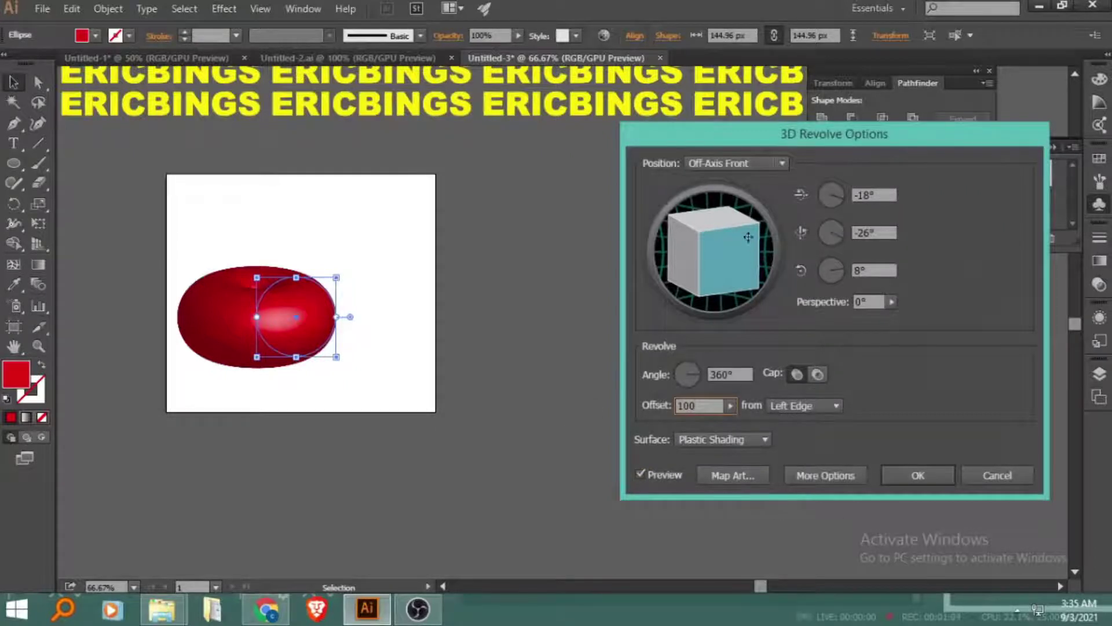
# Step: Tilt the torus to -73°, -49°, 25° with 47° perspective
pyautogui.moveTo(748, 237); pyautogui.dragTo(717, 265)
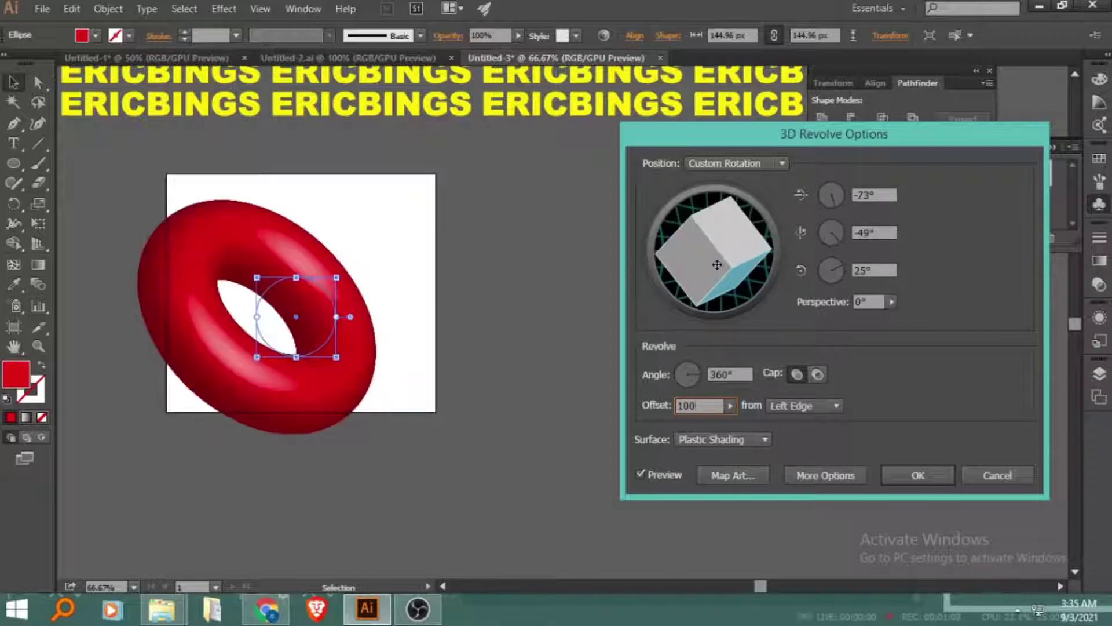
pyautogui.click(886, 304)
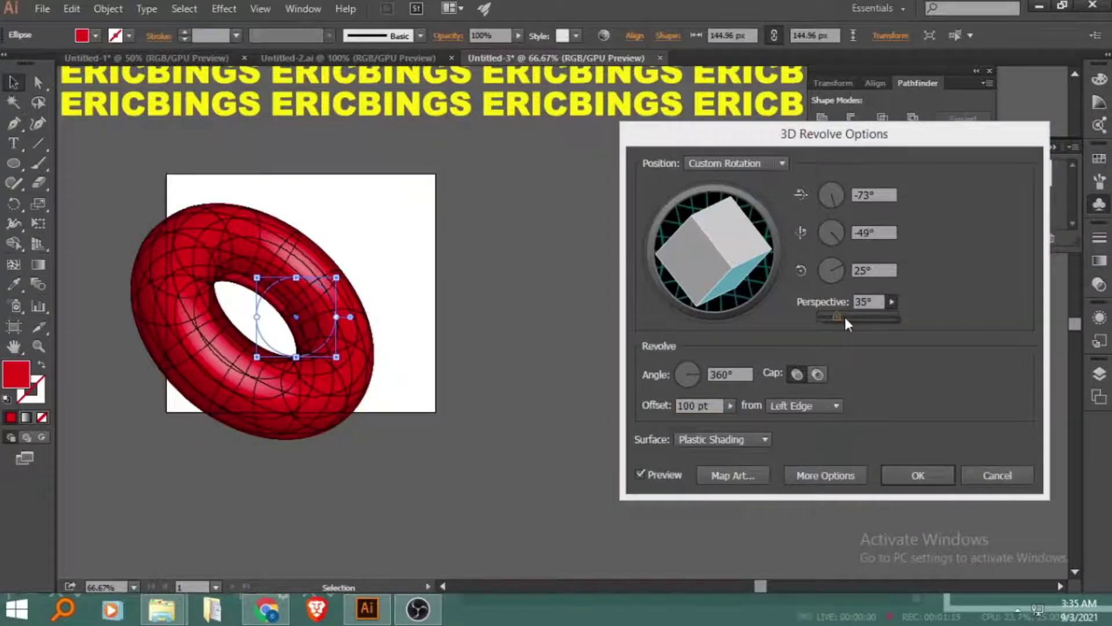
pyautogui.click(731, 485)
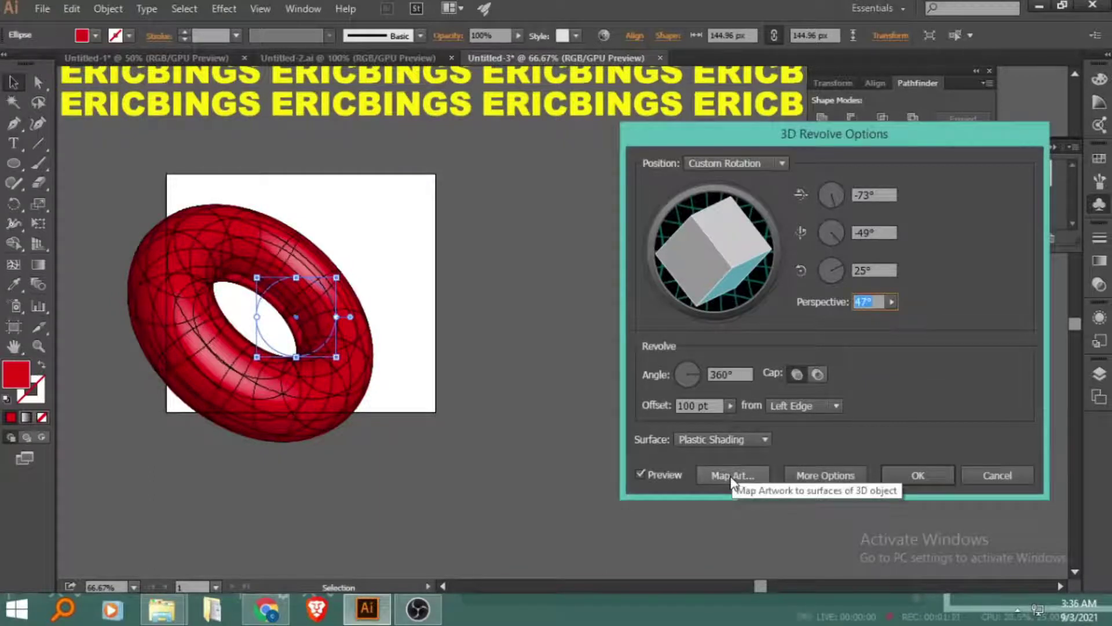
pyautogui.click(733, 476)
# Step: Map the ERIC symbol onto the torus surface using Scale to Fit
pyautogui.click(749, 164)
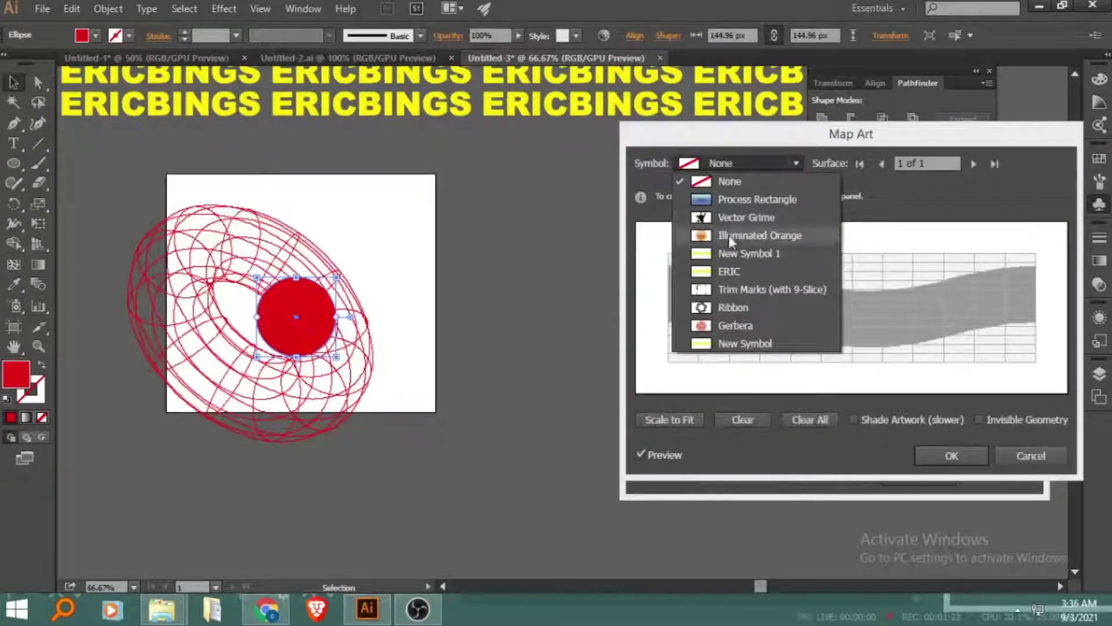
pyautogui.click(857, 371)
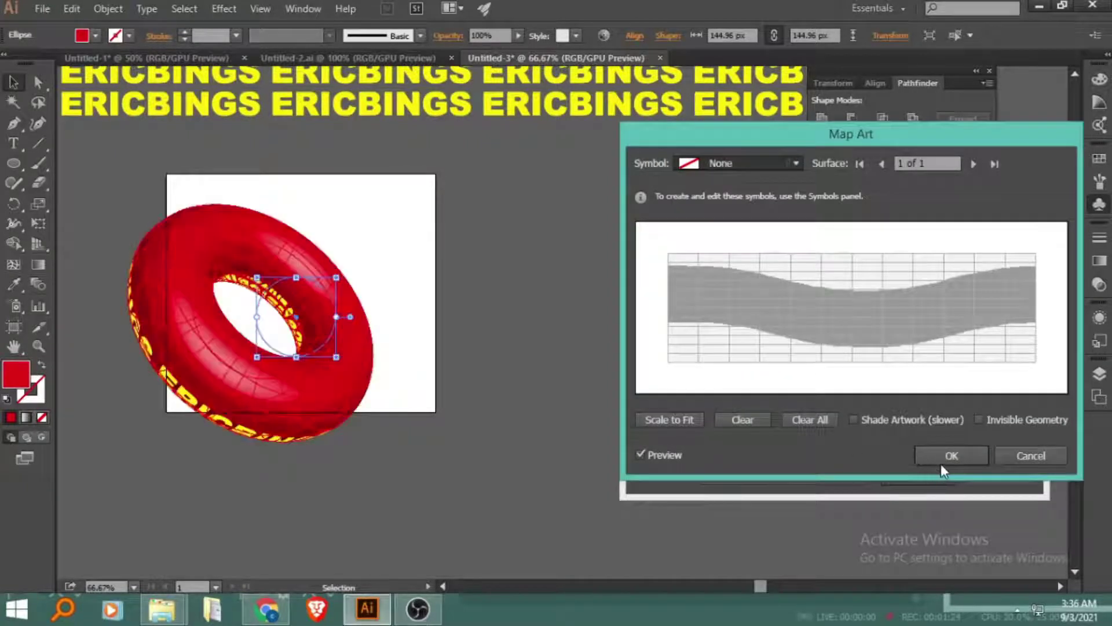
pyautogui.click(653, 423)
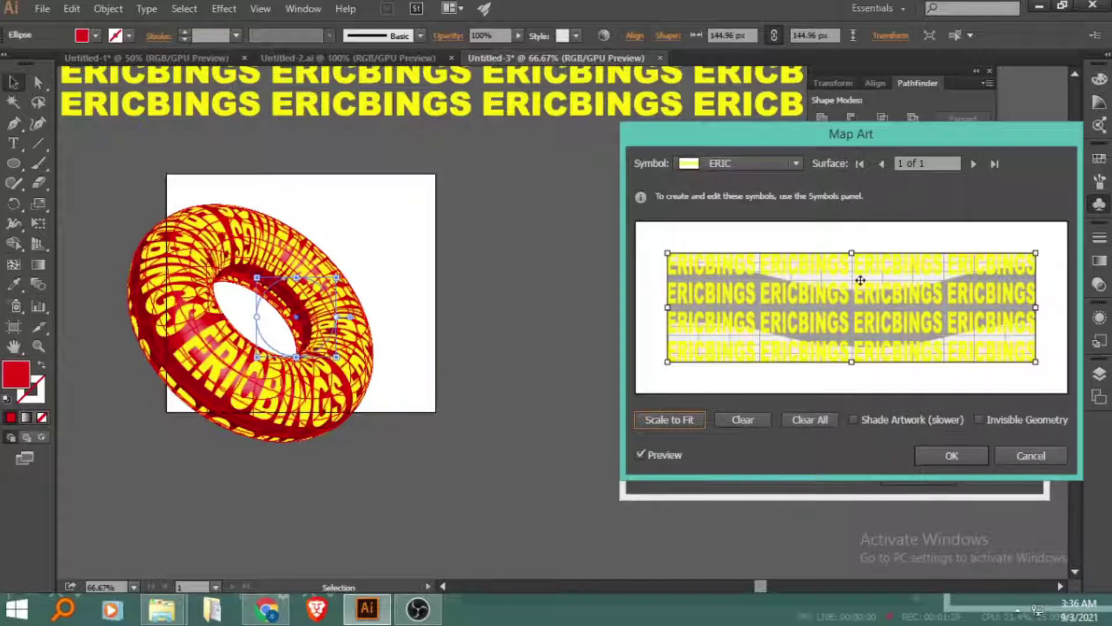
# Step: Trim the mapped artwork's top and right edges, confirm, and re-angle the torus
pyautogui.moveTo(850, 253); pyautogui.dragTo(852, 255)
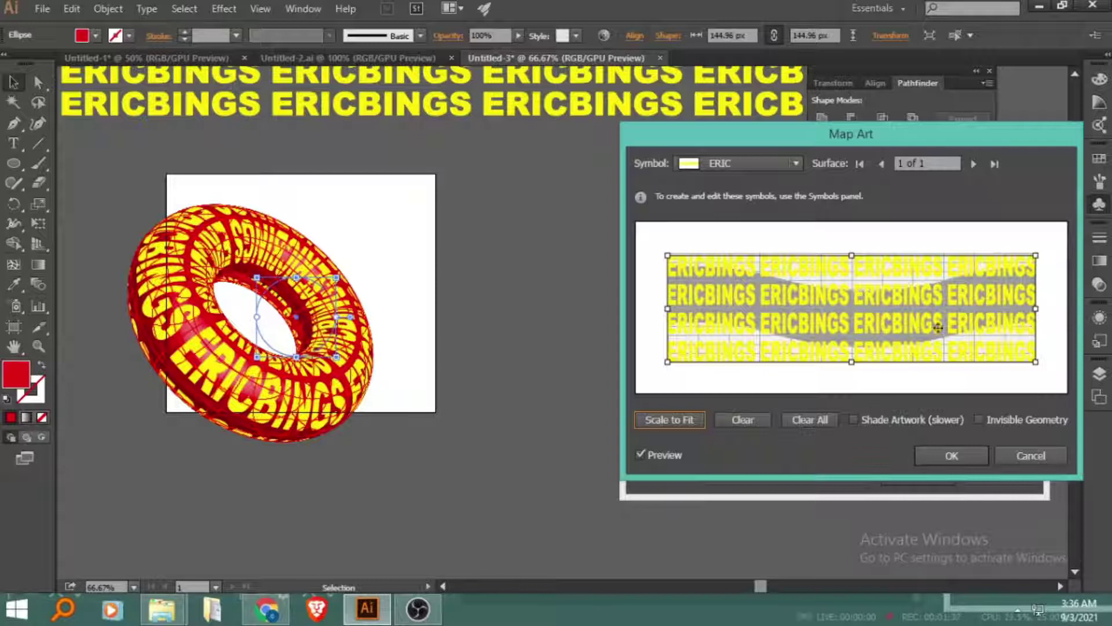
pyautogui.moveTo(1037, 310)
pyautogui.mouseDown()
pyautogui.moveTo(1002, 313)
pyautogui.moveTo(1039, 318)
pyautogui.mouseUp()
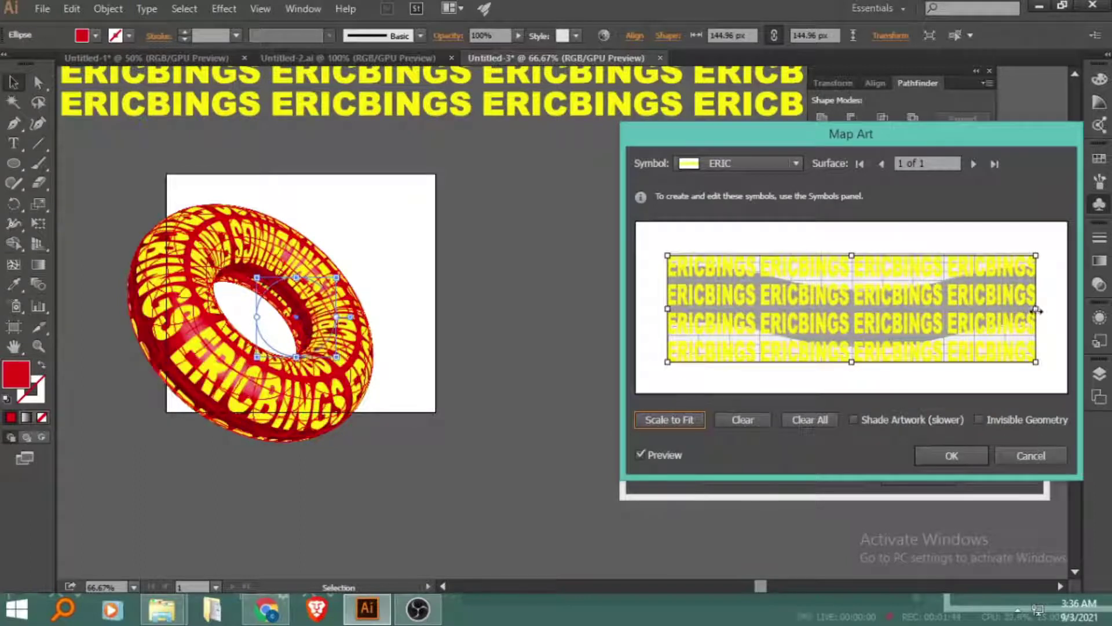
pyautogui.moveTo(1037, 311); pyautogui.dragTo(1032, 311)
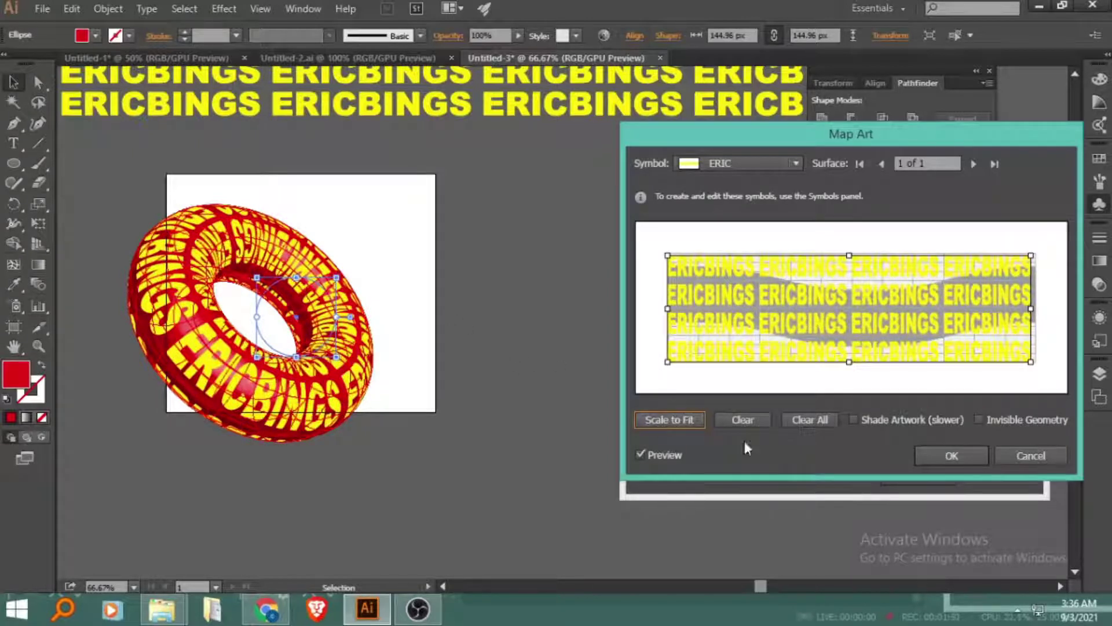
pyautogui.click(951, 456)
pyautogui.moveTo(721, 267)
pyautogui.mouseDown()
pyautogui.moveTo(753, 291)
pyautogui.moveTo(710, 284)
pyautogui.mouseUp()
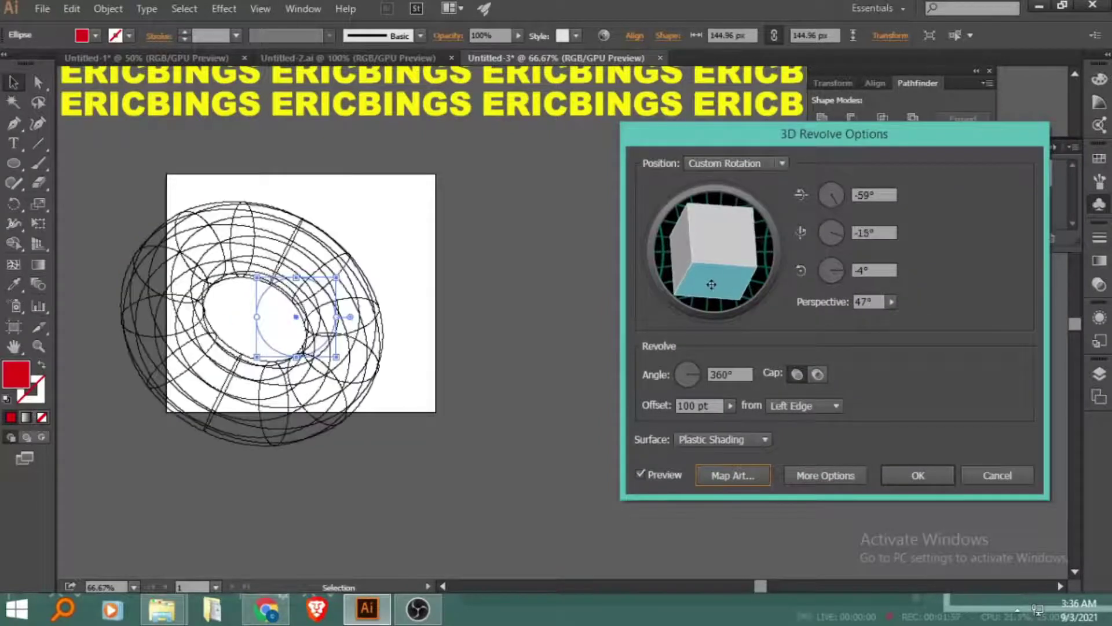
# Step: Rotate the lettered torus to about -46°, -23°, -12° so ERICBINGS reads across the front
pyautogui.moveTo(710, 284)
pyautogui.mouseDown()
pyautogui.moveTo(716, 275)
pyautogui.moveTo(687, 282)
pyautogui.moveTo(704, 289)
pyautogui.mouseUp()
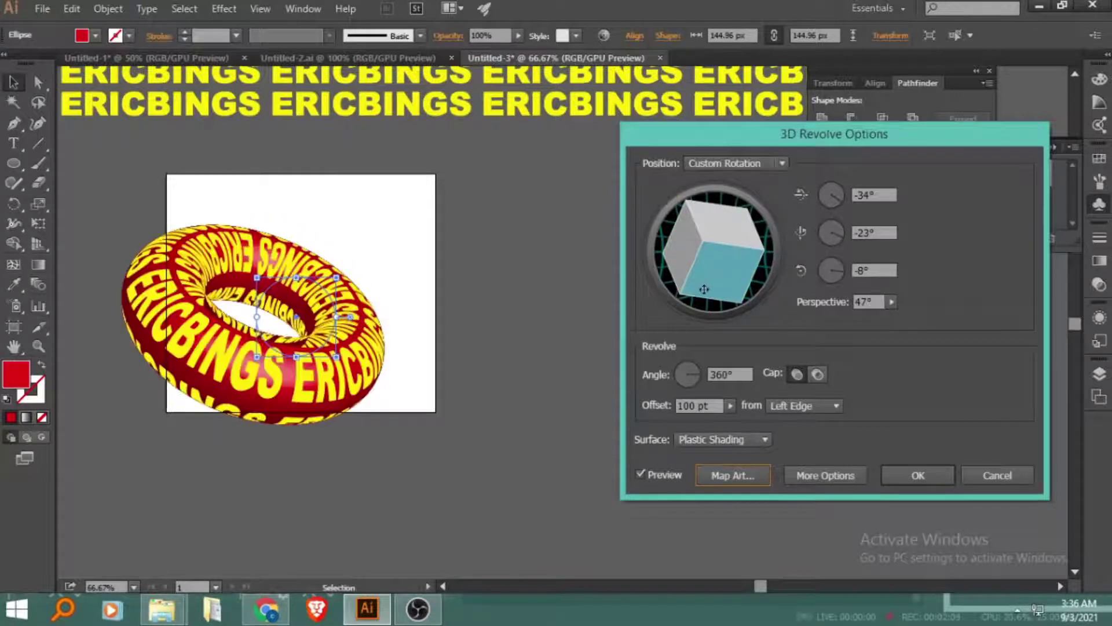
pyautogui.moveTo(714, 268); pyautogui.dragTo(716, 281)
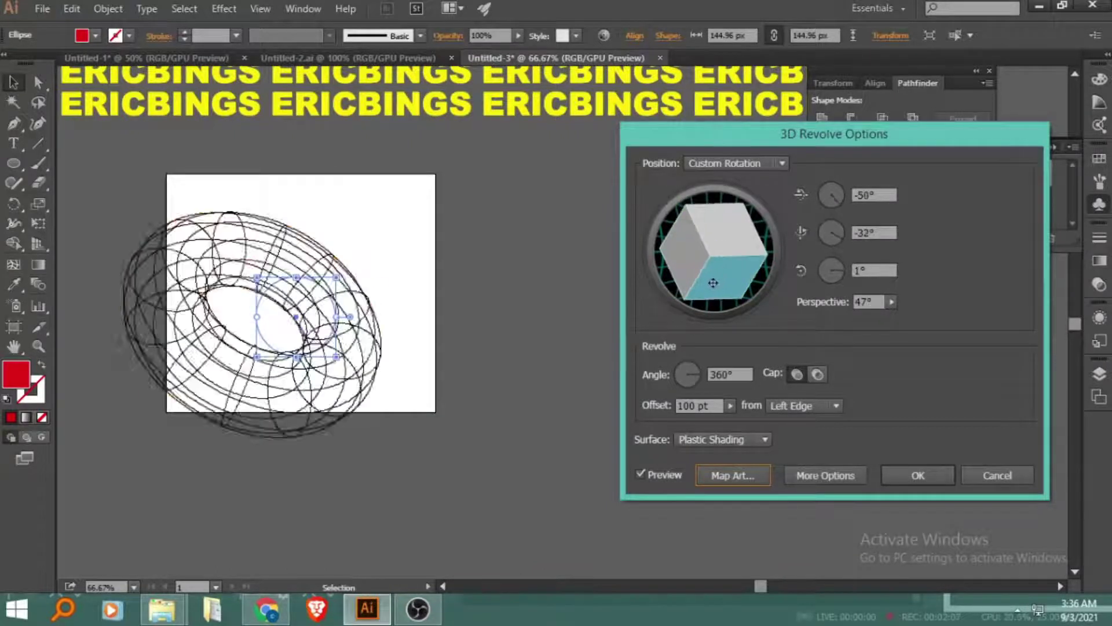
pyautogui.moveTo(669, 249)
pyautogui.mouseDown()
pyautogui.moveTo(683, 291)
pyautogui.moveTo(730, 291)
pyautogui.moveTo(697, 269)
pyautogui.mouseUp()
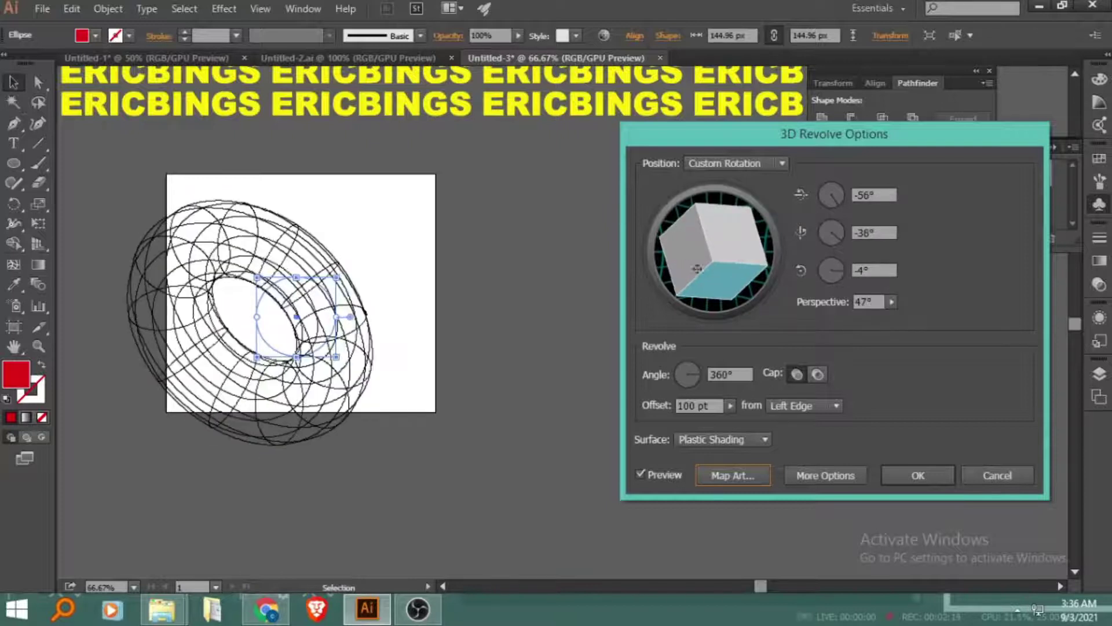
pyautogui.moveTo(727, 272)
pyautogui.mouseDown()
pyautogui.moveTo(719, 257)
pyautogui.moveTo(680, 277)
pyautogui.mouseUp()
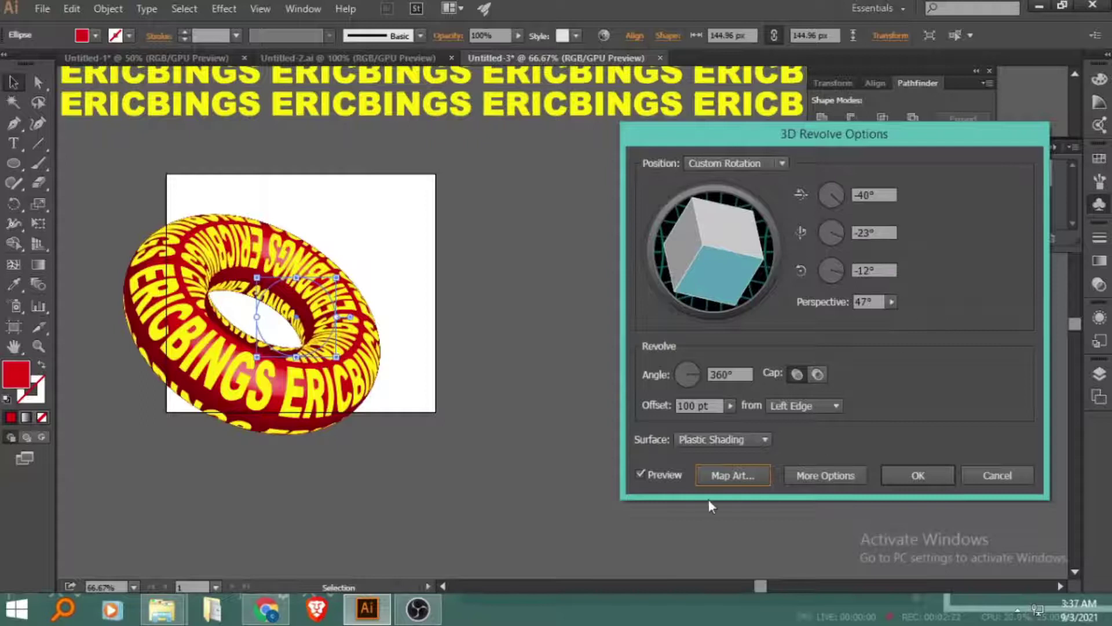
# Step: Reopen Map Art and nudge the ERIC artwork's top edge down and back to refit it
pyautogui.click(729, 472)
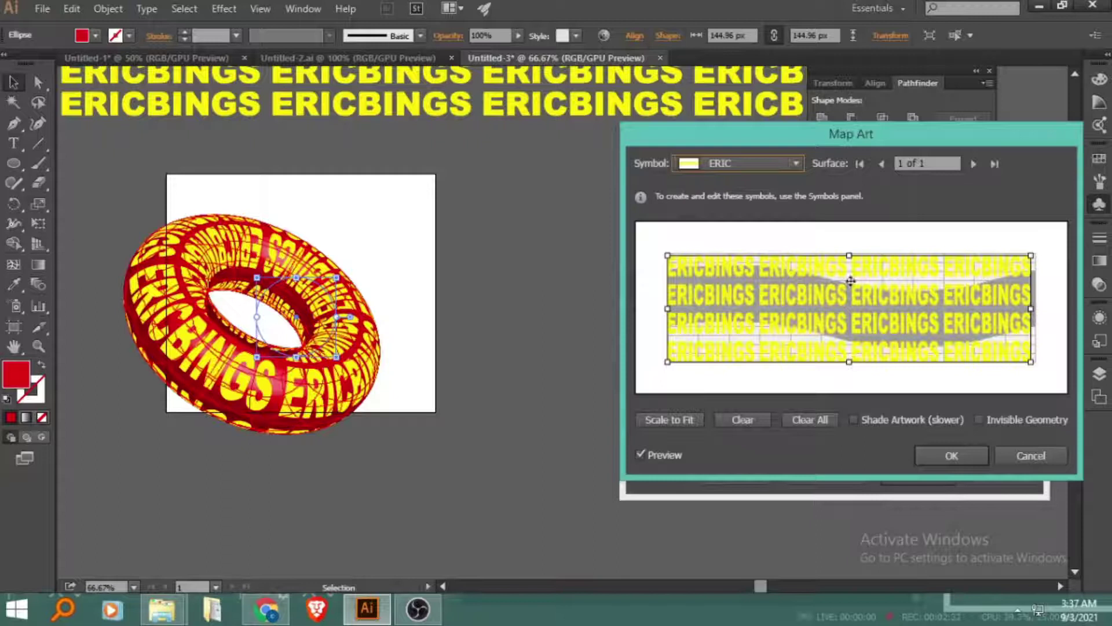
pyautogui.moveTo(849, 256); pyautogui.dragTo(849, 258)
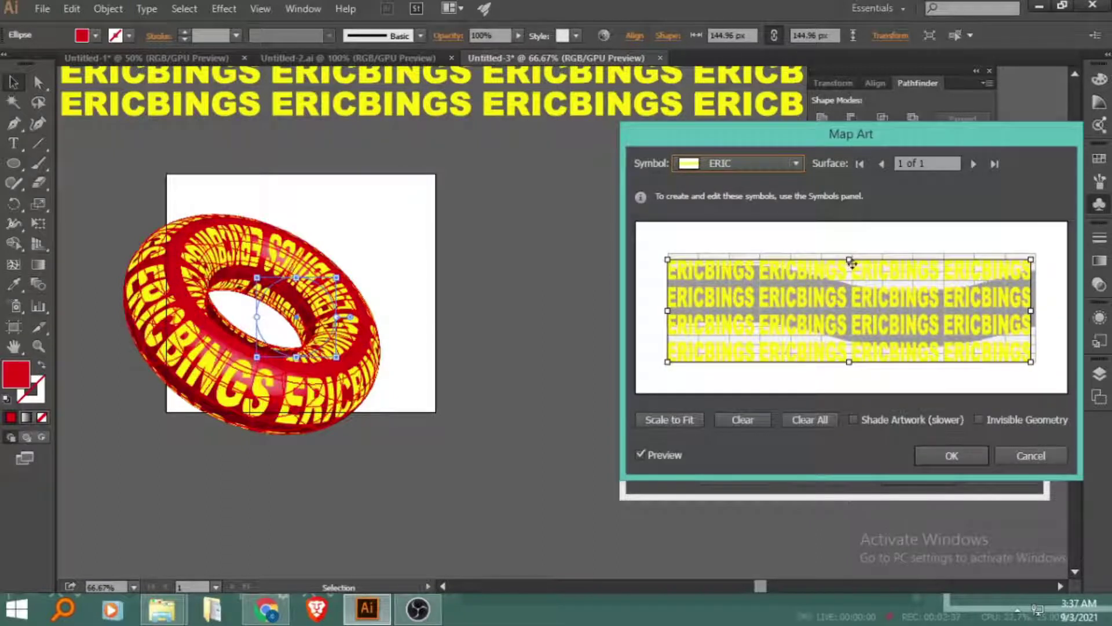
pyautogui.moveTo(849, 259); pyautogui.dragTo(849, 256)
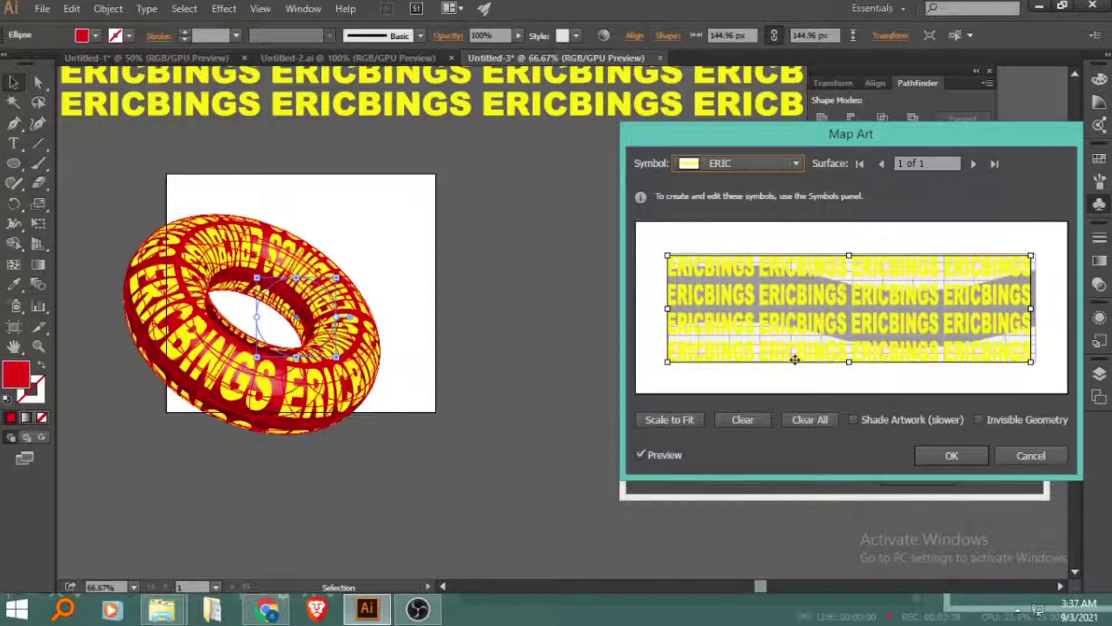
# Step: Confirm the mapping, re-tilt the torus to -46°, -31°, -6°, and apply the revolve
pyautogui.click(950, 455)
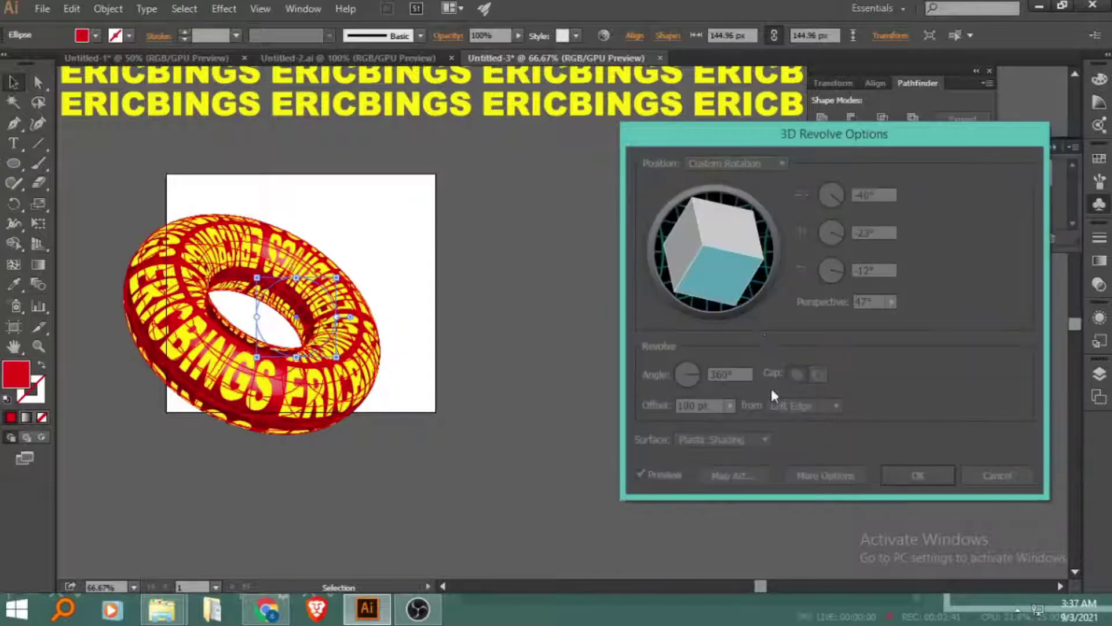
pyautogui.moveTo(708, 269); pyautogui.dragTo(638, 328)
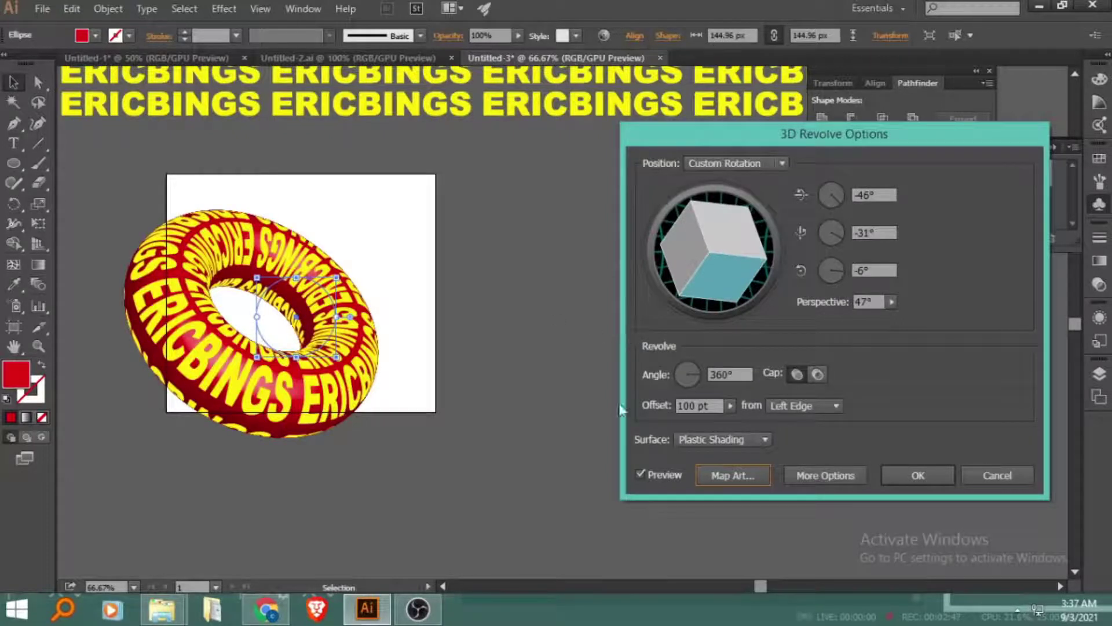
pyautogui.click(922, 482)
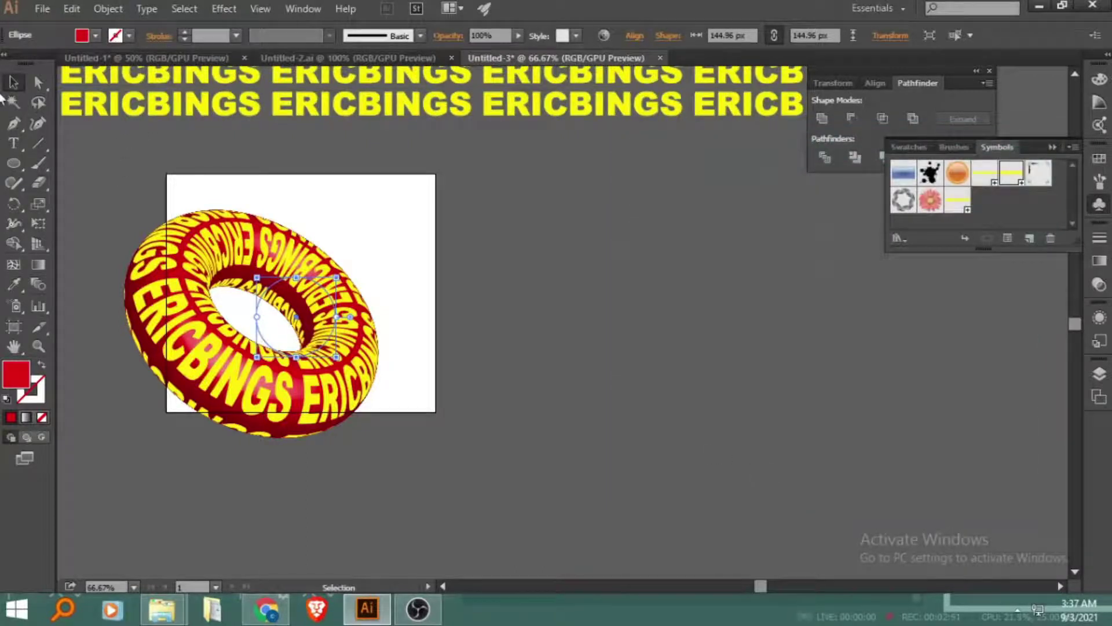
# Step: Expand the torus appearance and ungroup it two levels
pyautogui.click(108, 9)
pyautogui.click(134, 201)
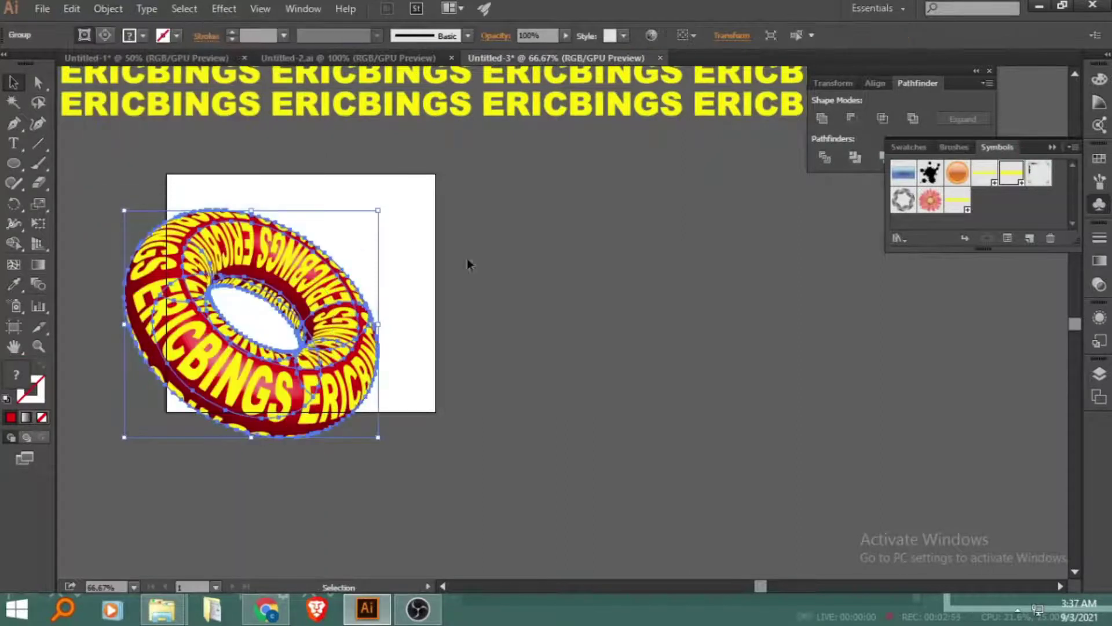
pyautogui.rightClick(272, 367)
pyautogui.click(348, 462)
pyautogui.rightClick(301, 369)
pyautogui.click(342, 462)
# Step: Release the clipping mask and ungroup the letters and surface into separate paths
pyautogui.rightClick(319, 369)
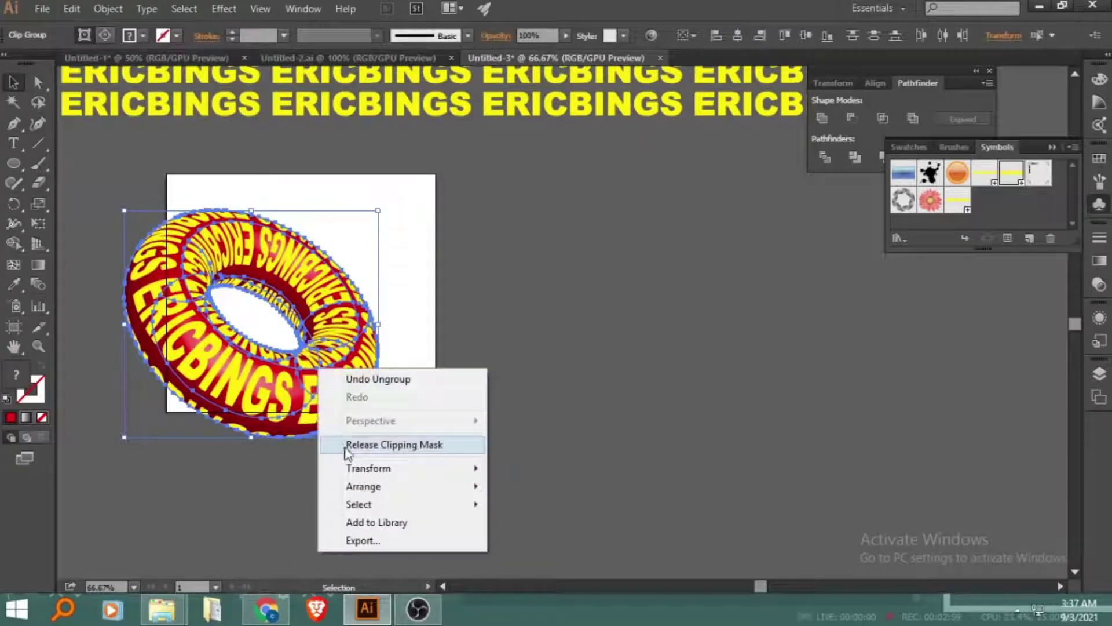
pyautogui.click(362, 445)
pyautogui.click(259, 395)
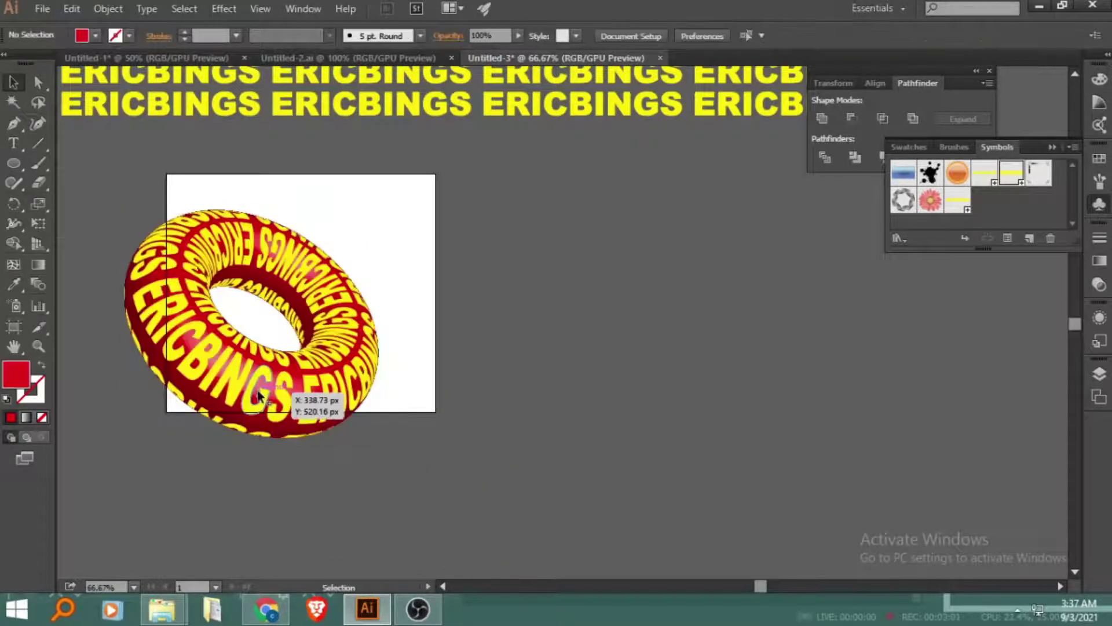
pyautogui.rightClick(259, 395)
pyautogui.click(307, 485)
pyautogui.click(265, 494)
pyautogui.click(266, 371)
# Step: Shift-select every letter of the front ERICBINGS word on the torus
pyautogui.hotkey('ctrl', '+')
pyautogui.hotkey('ctrl', '+')
pyautogui.moveTo(211, 367)
pyautogui.mouseDown()
pyautogui.moveTo(561, 406)
pyautogui.moveTo(687, 369)
pyautogui.mouseUp()
pyautogui.click(316, 208)
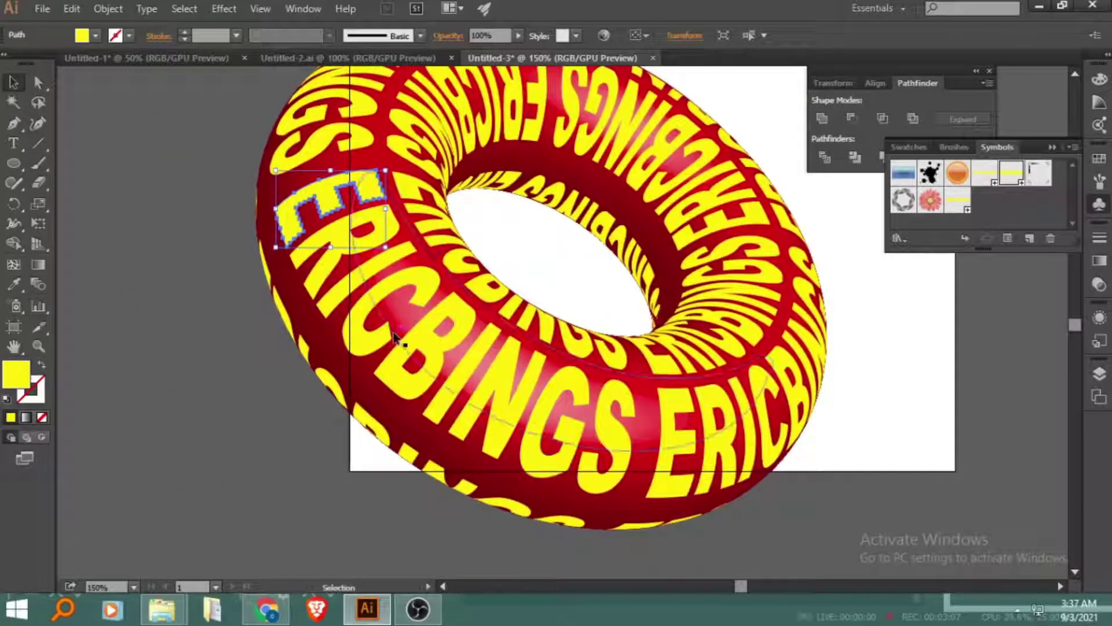
pyautogui.keyDown('shift'); pyautogui.click(605, 437); pyautogui.keyUp('shift')
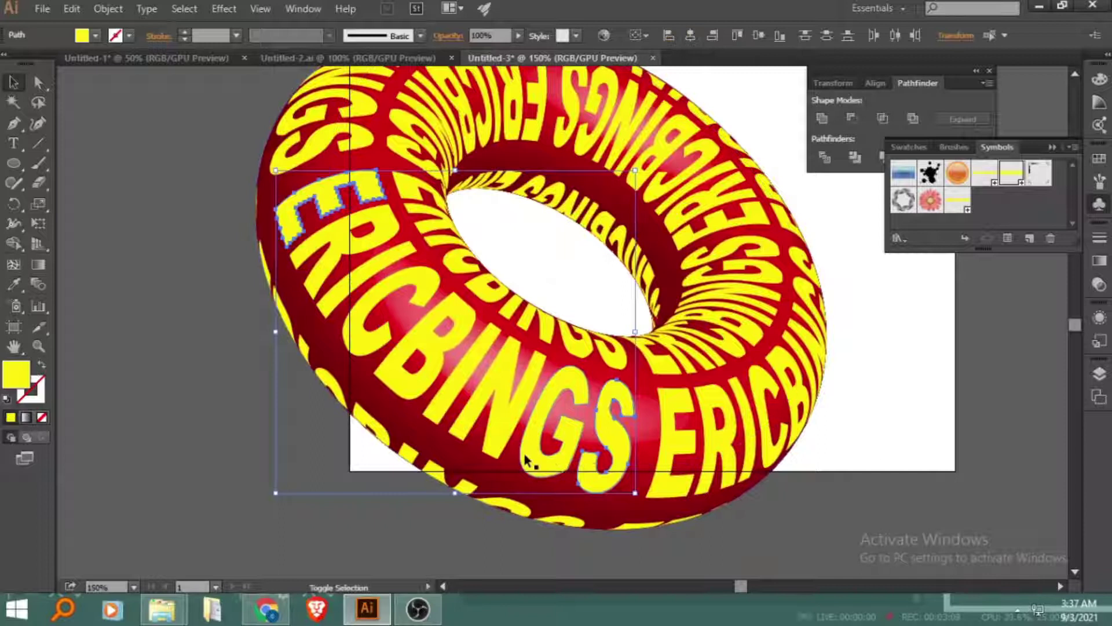
pyautogui.keyDown('shift'); pyautogui.click(497, 440); pyautogui.keyUp('shift')
pyautogui.keyDown('shift'); pyautogui.click(430, 379); pyautogui.keyUp('shift')
pyautogui.keyDown('shift'); pyautogui.click(417, 353); pyautogui.keyUp('shift')
pyautogui.keyDown('shift'); pyautogui.click(375, 341); pyautogui.keyUp('shift')
pyautogui.keyDown('shift'); pyautogui.click(346, 280); pyautogui.keyUp('shift')
pyautogui.keyDown('shift'); pyautogui.click(364, 238); pyautogui.keyUp('shift')
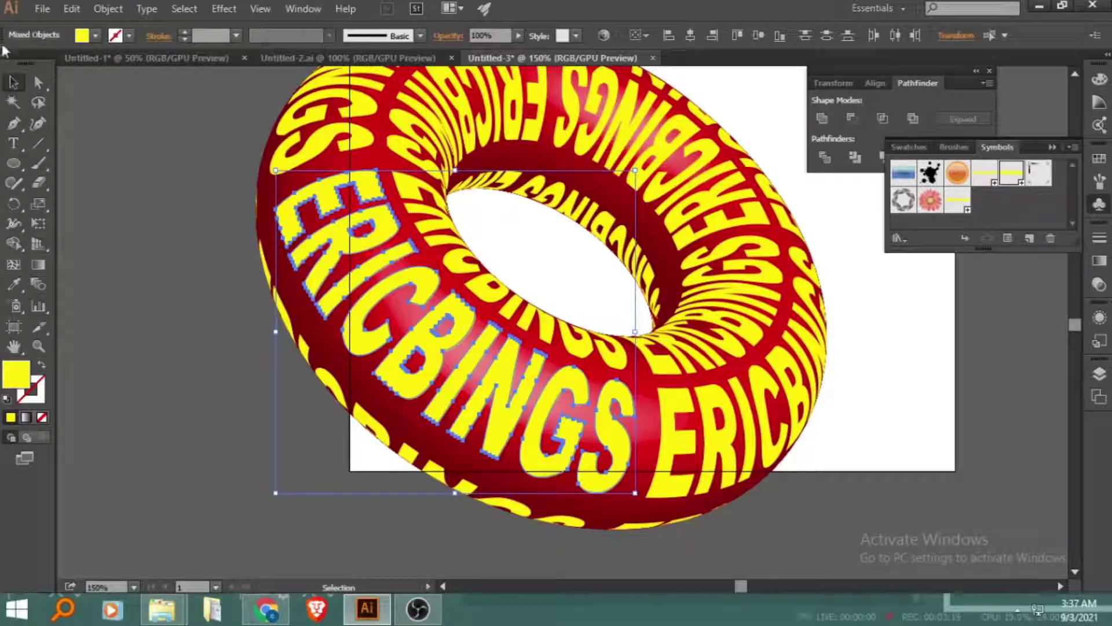
# Step: Fill the selected front letters white
pyautogui.click(96, 37)
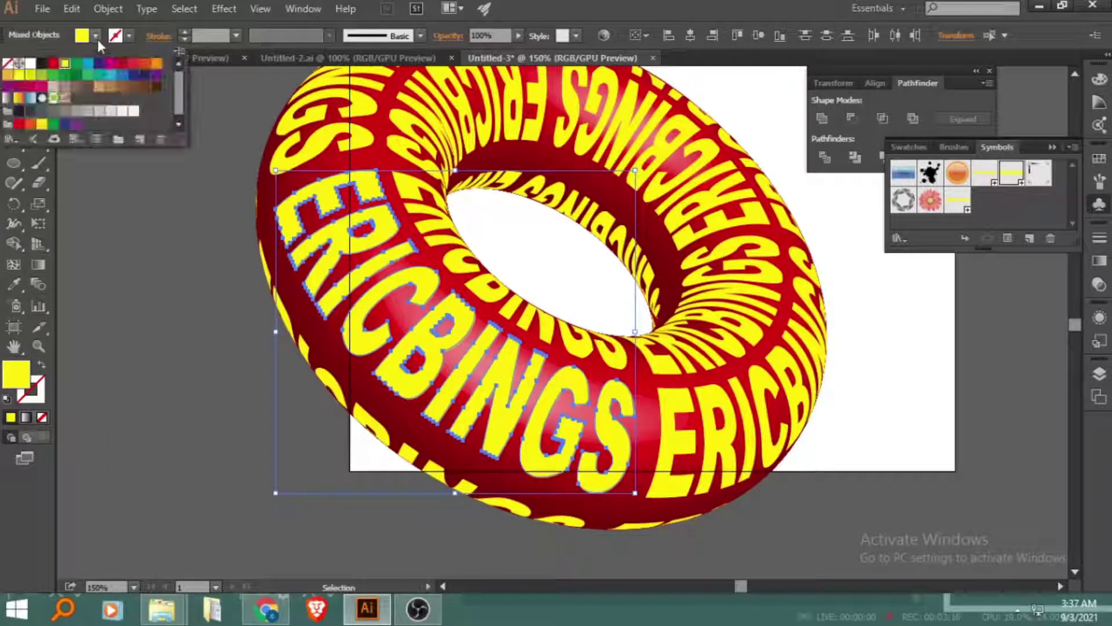
pyautogui.click(30, 63)
pyautogui.click(191, 275)
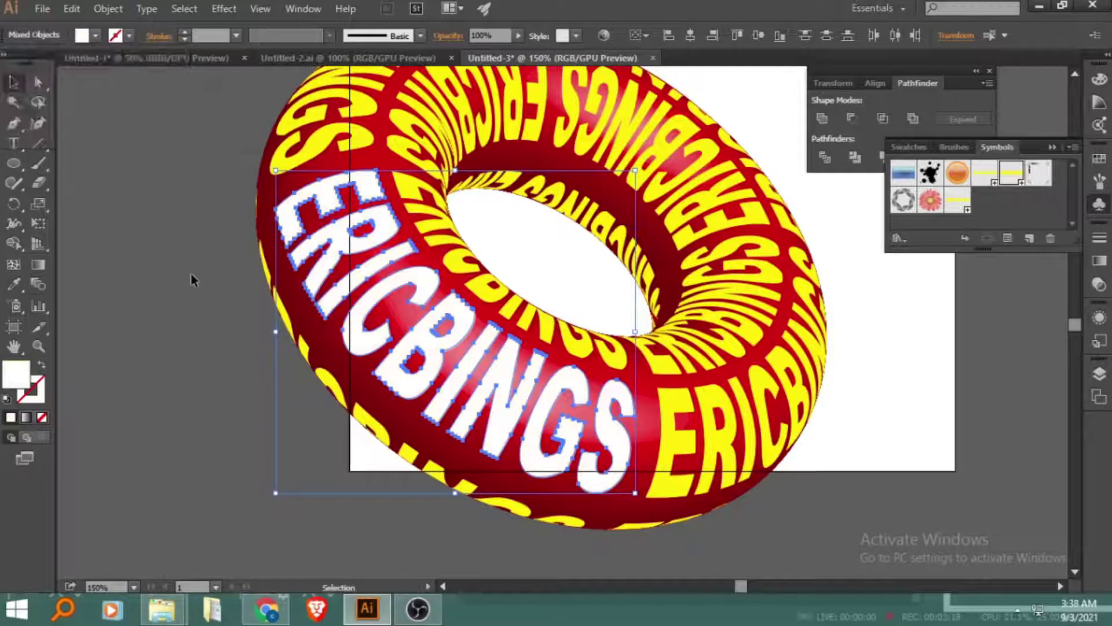
# Step: Zoom out and move the torus so it sits centred on the artboard
pyautogui.hotkey('ctrl', '-')
pyautogui.hotkey('ctrl', '-')
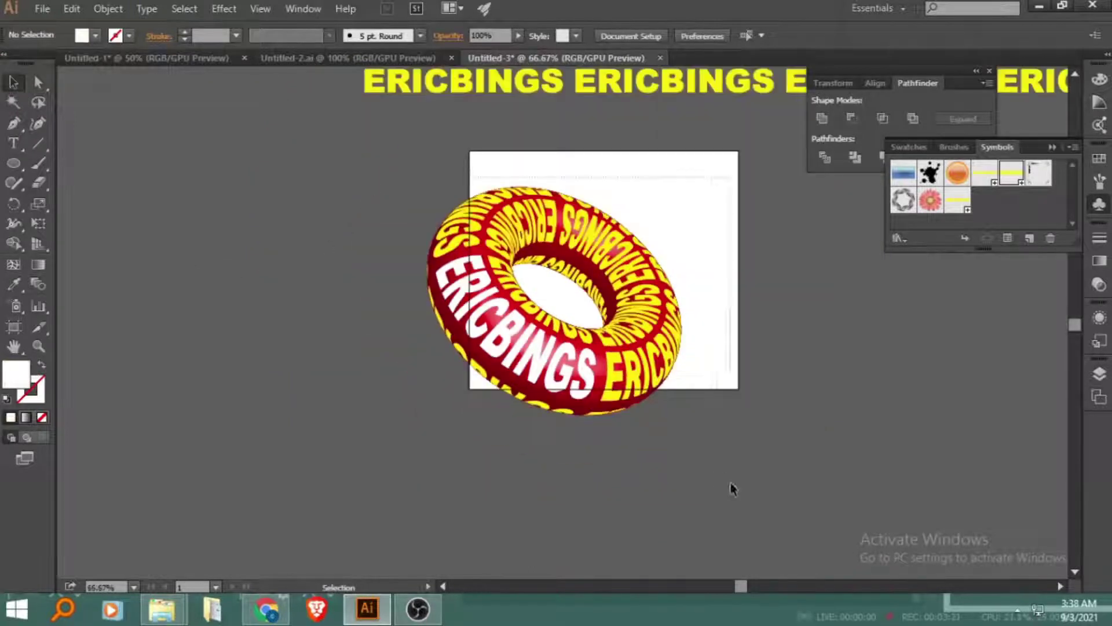
pyautogui.click(621, 390)
pyautogui.rightClick(622, 390)
pyautogui.click(674, 265)
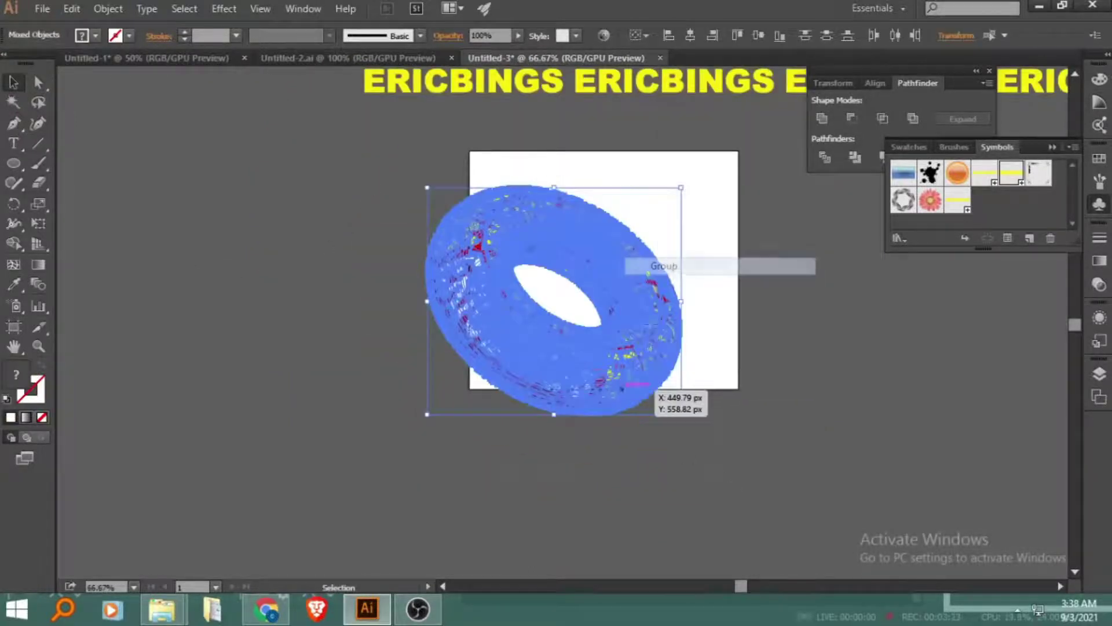
pyautogui.hscroll(3, 458, 393)
pyautogui.moveTo(492, 366); pyautogui.dragTo(499, 362)
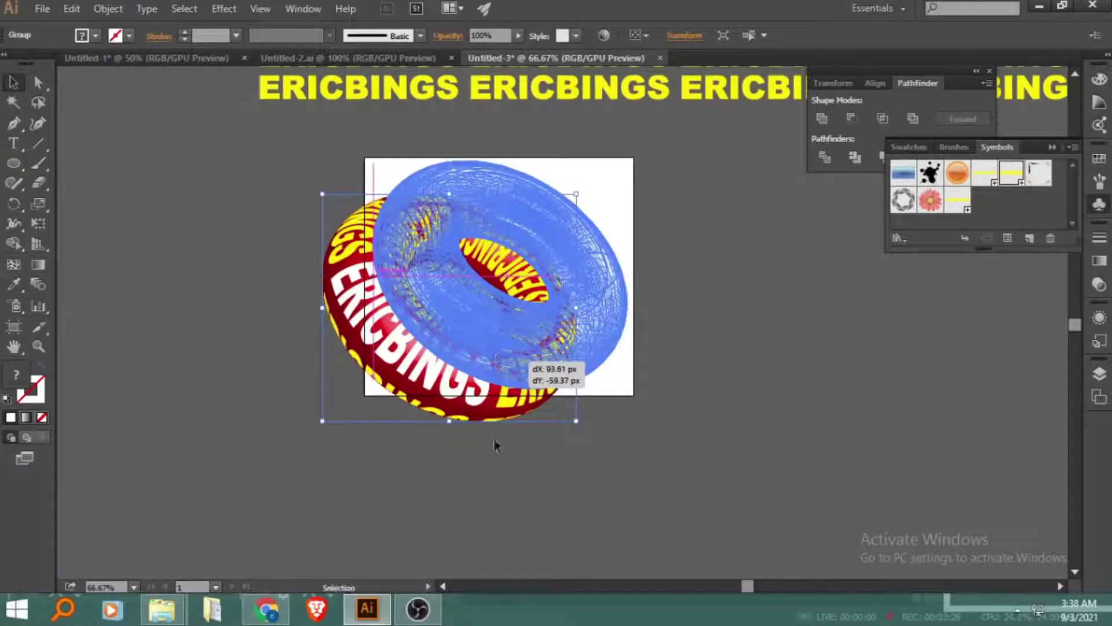
pyautogui.moveTo(495, 445); pyautogui.dragTo(495, 445)
pyautogui.click(589, 464)
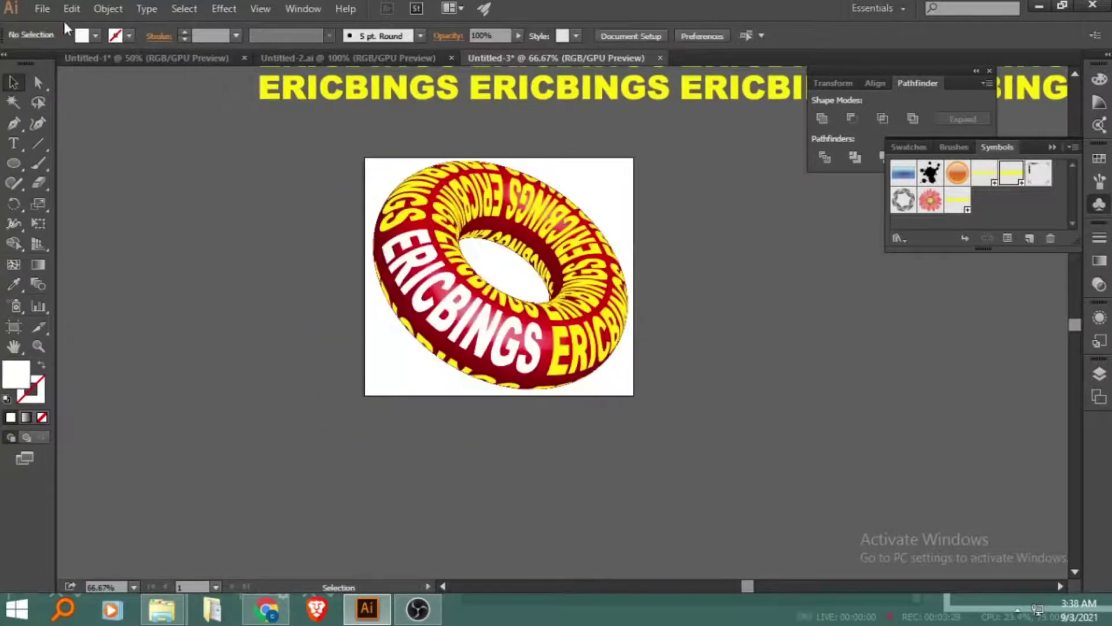
pyautogui.click(42, 8)
# Step: Export the artwork as PNG 'FRG' at High (300 ppi) with a transparent background
pyautogui.click(92, 335)
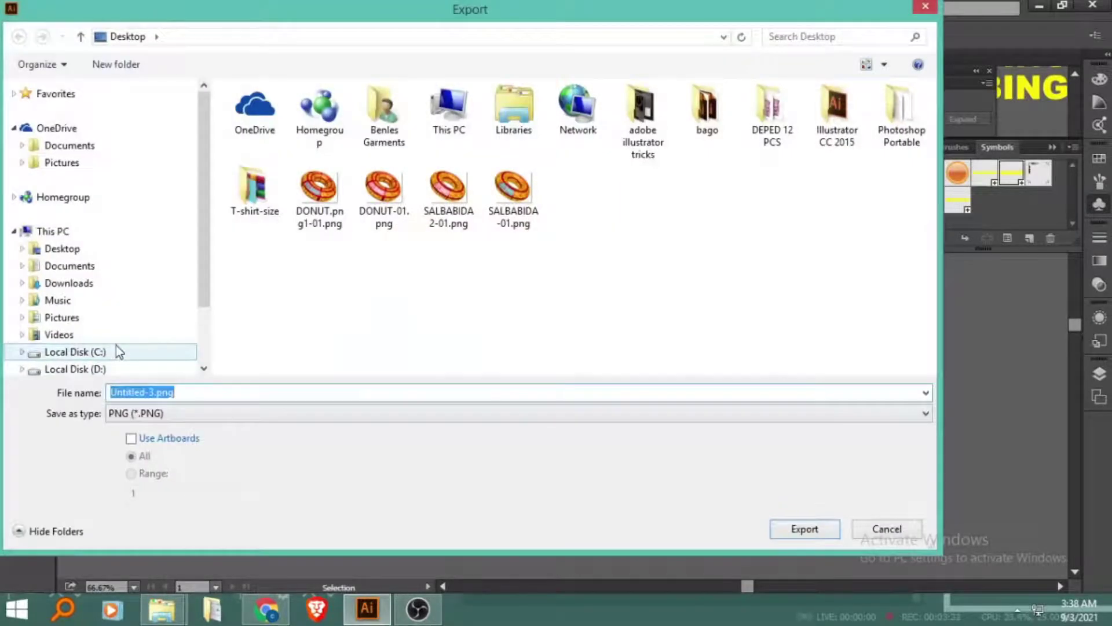
pyautogui.write('FRG')
pyautogui.click(803, 530)
pyautogui.click(586, 440)
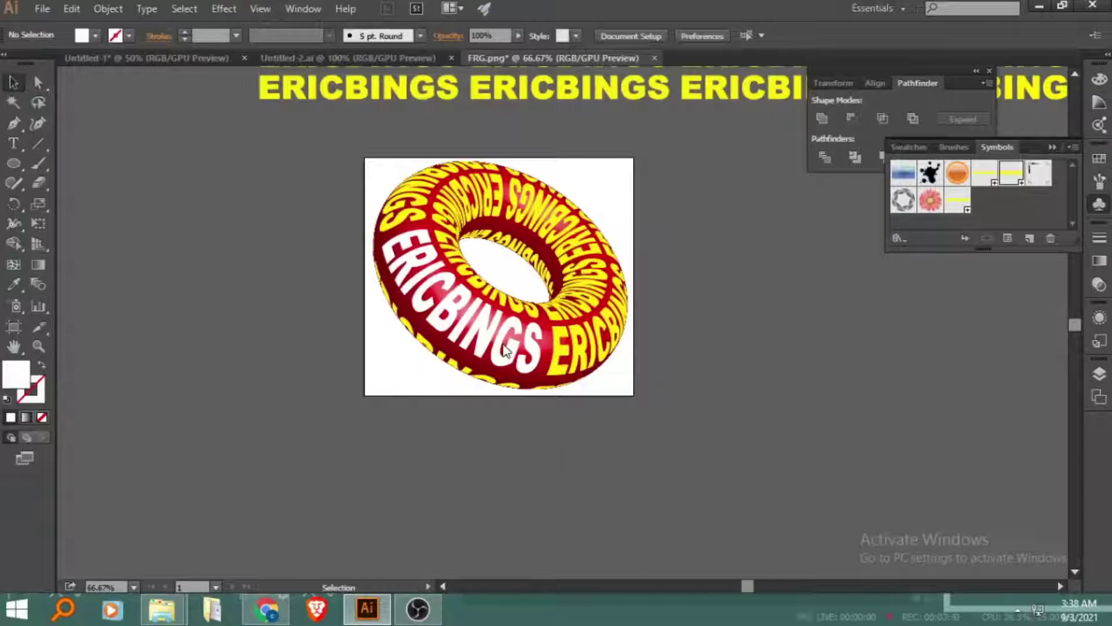
# Step: Select the torus artwork and ungroup it, checking individual letter paths
pyautogui.rightClick(503, 345)
pyautogui.click(424, 511)
pyautogui.click(474, 302)
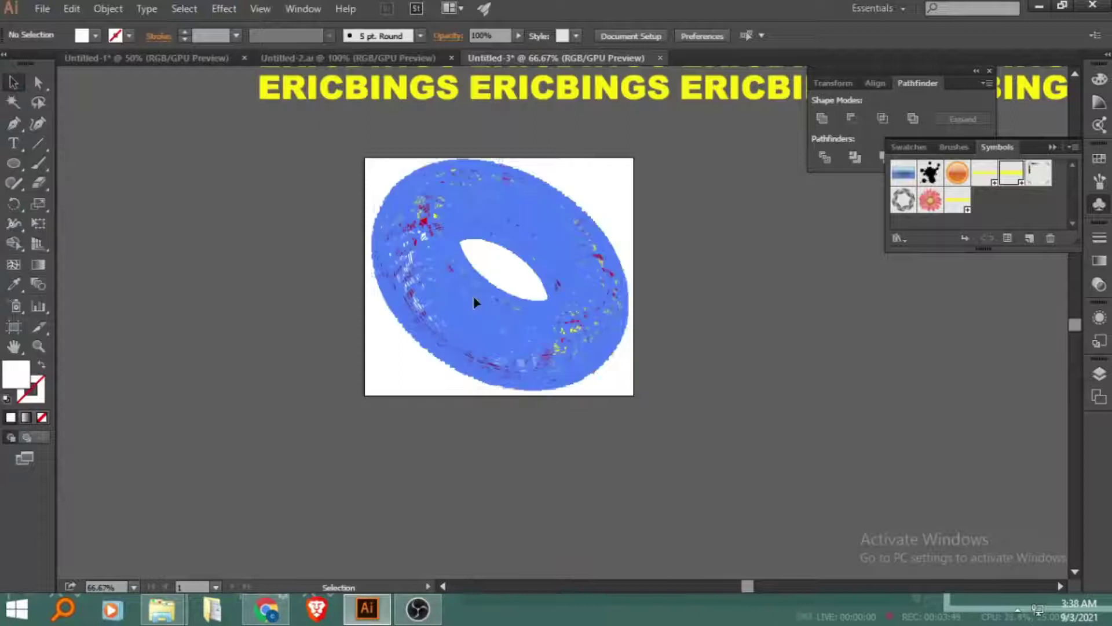
pyautogui.rightClick(474, 301)
pyautogui.click(522, 390)
pyautogui.click(499, 358)
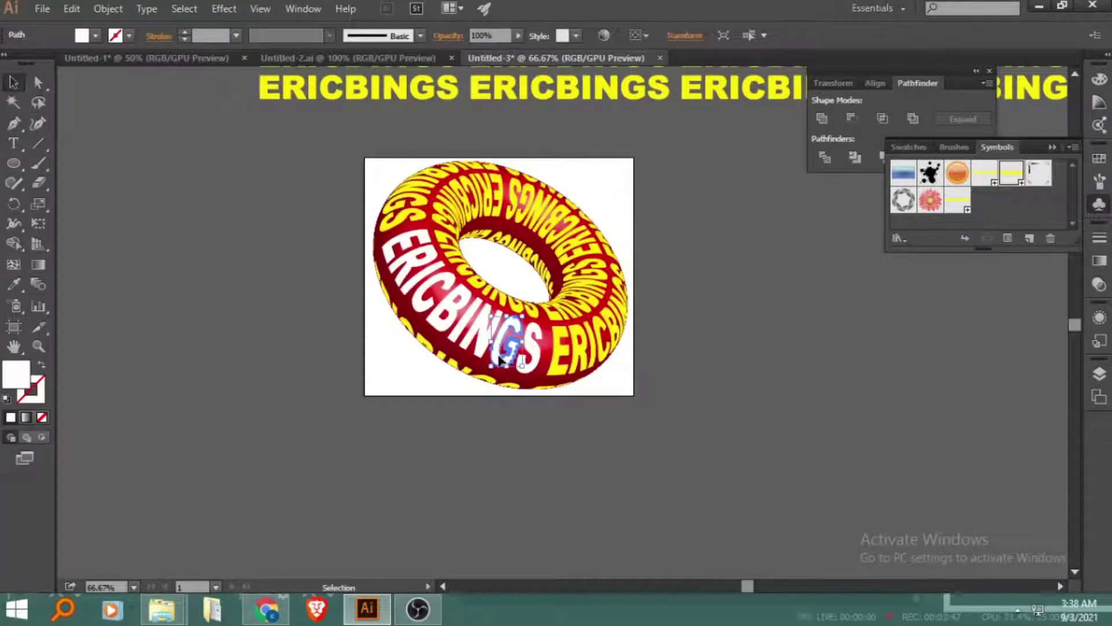
pyautogui.click(496, 359)
pyautogui.click(450, 456)
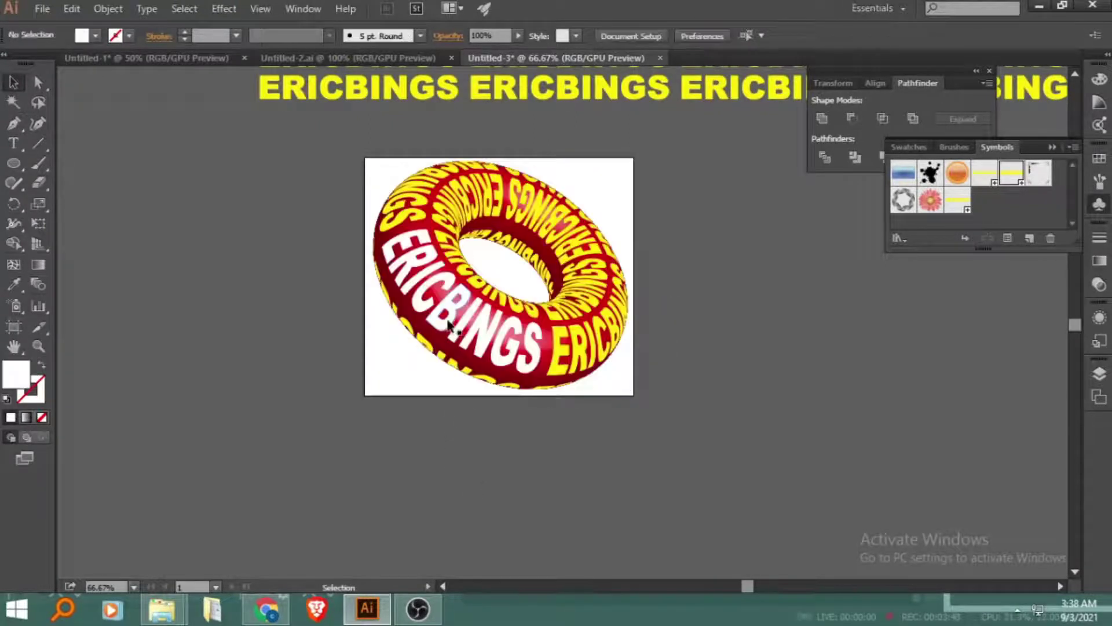
pyautogui.click(443, 338)
pyautogui.rightClick(443, 339)
pyautogui.click(392, 447)
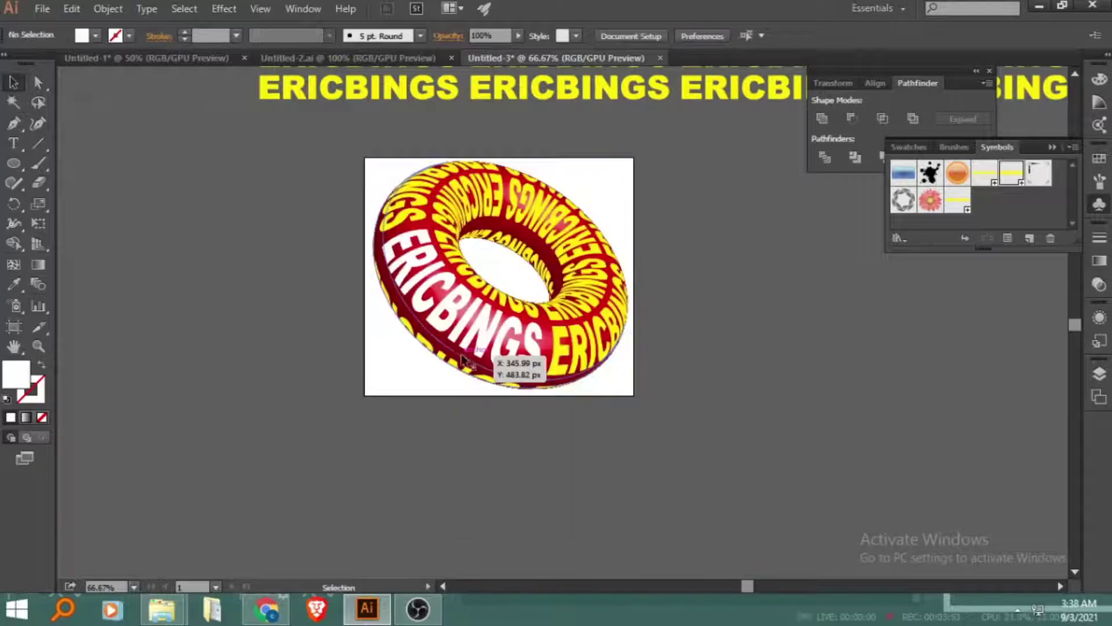
# Step: Zoom in and ungroup the torus one more level
pyautogui.hotkey('ctrl', '+')
pyautogui.hotkey('ctrl', '+')
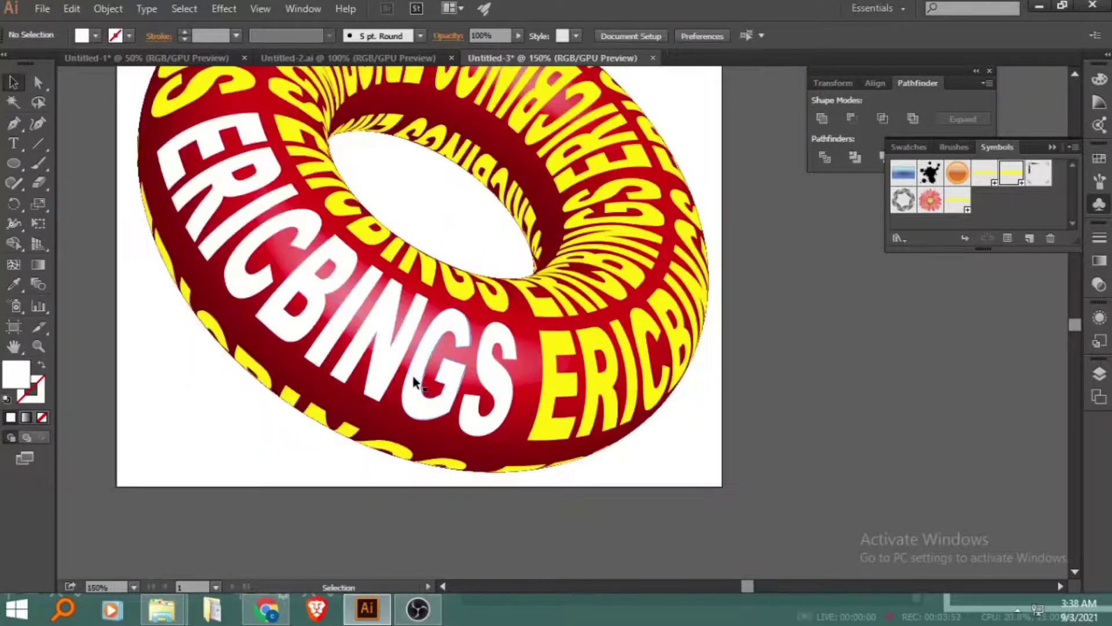
pyautogui.click(413, 378)
pyautogui.rightClick(413, 376)
pyautogui.click(442, 470)
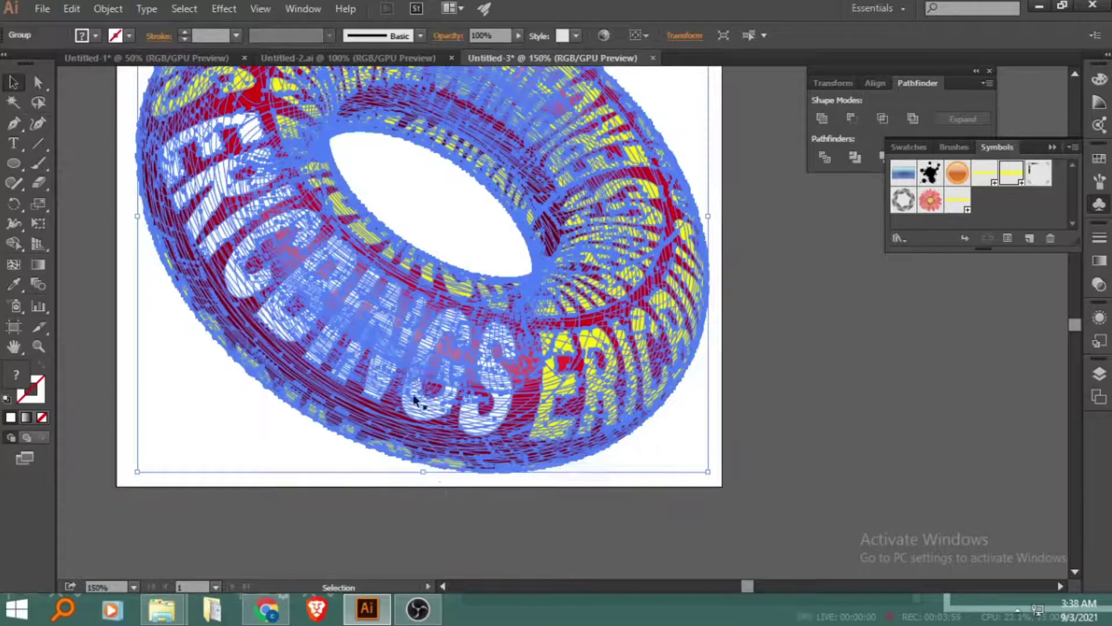
pyautogui.click(415, 400)
# Step: Select the white ER, IC, CBINGS and GS letters and unite them in Pathfinder
pyautogui.keyDown('shift'); pyautogui.click(393, 370); pyautogui.keyUp('shift')
pyautogui.keyDown('shift'); pyautogui.click(342, 352); pyautogui.keyUp('shift')
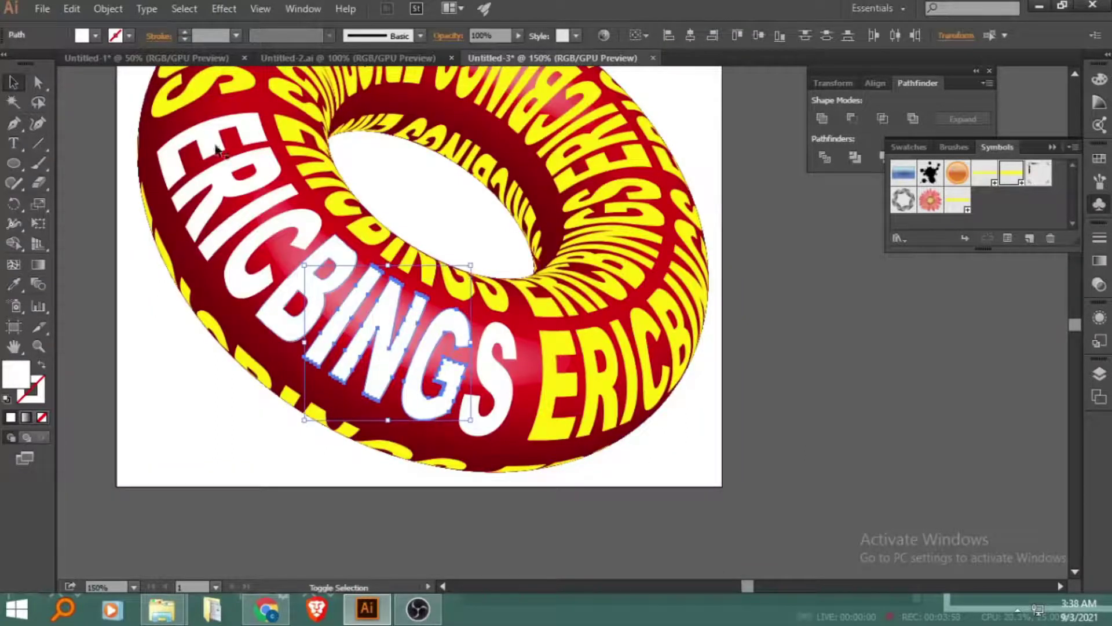
pyautogui.keyDown('shift'); pyautogui.click(223, 176); pyautogui.keyUp('shift')
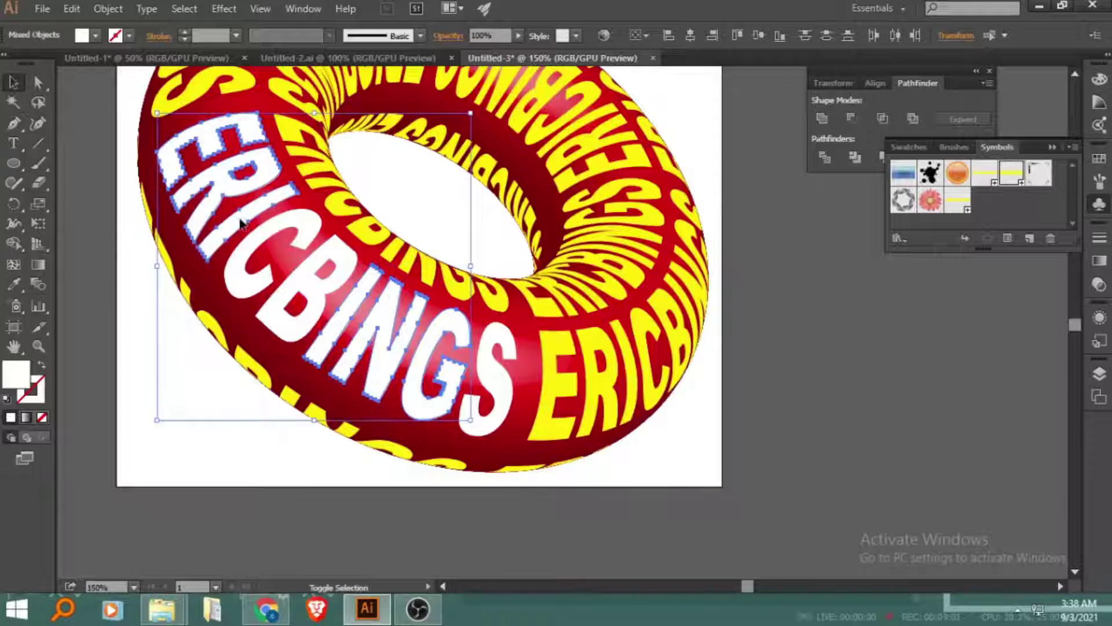
pyautogui.keyDown('shift'); pyautogui.click(237, 255); pyautogui.keyUp('shift')
pyautogui.click(195, 389)
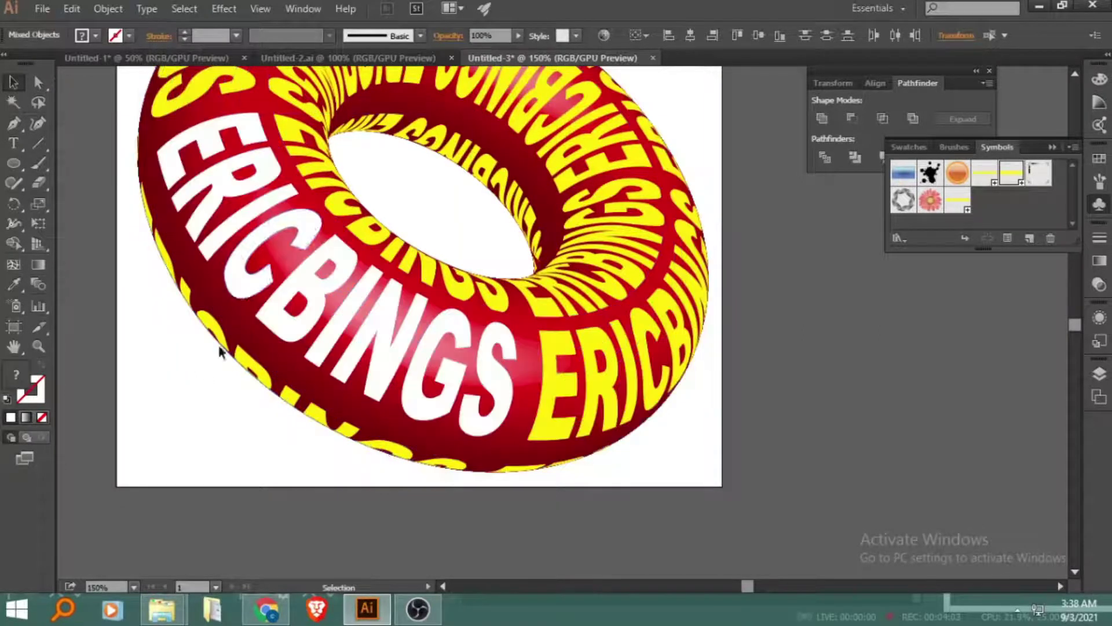
pyautogui.click(215, 252)
pyautogui.keyDown('shift'); pyautogui.click(224, 168); pyautogui.keyUp('shift')
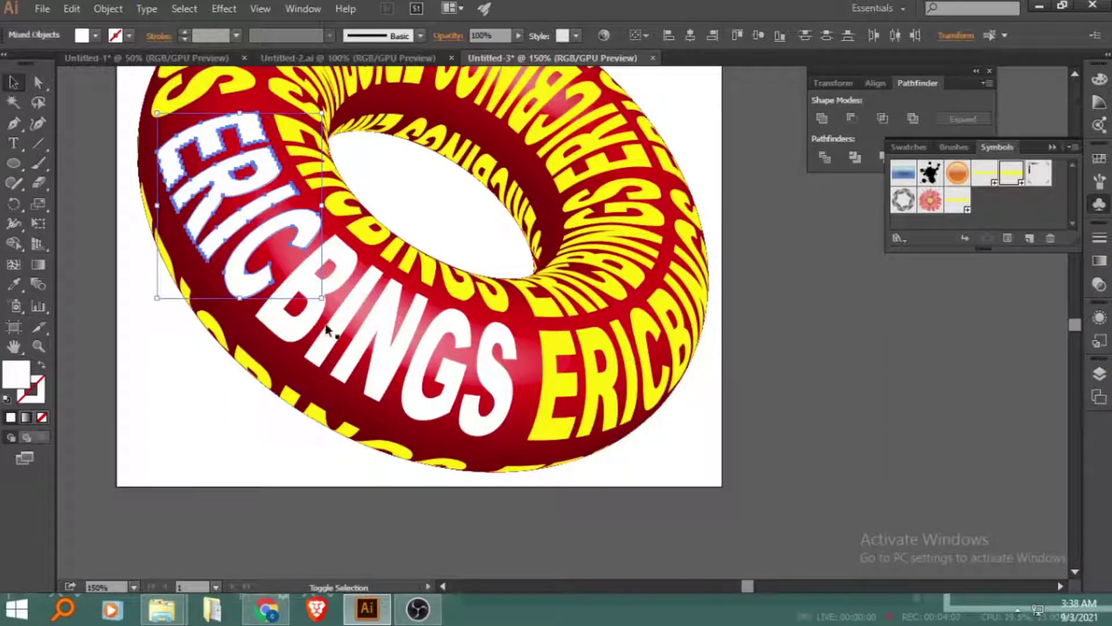
pyautogui.keyDown('shift'); pyautogui.click(454, 378); pyautogui.keyUp('shift')
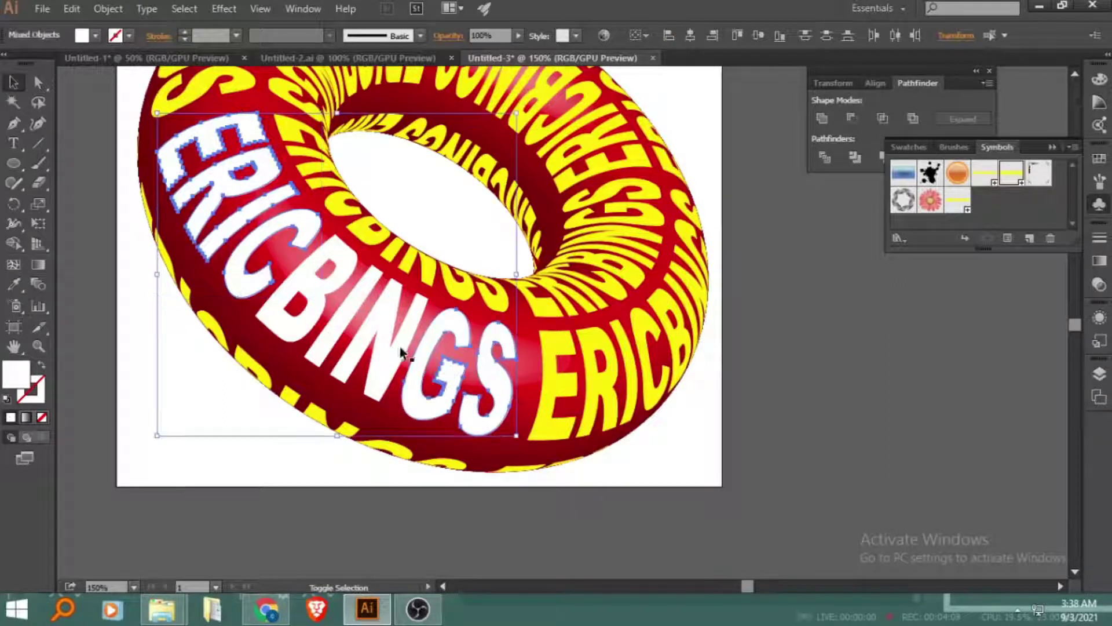
pyautogui.keyDown('shift'); pyautogui.click(338, 282); pyautogui.keyUp('shift')
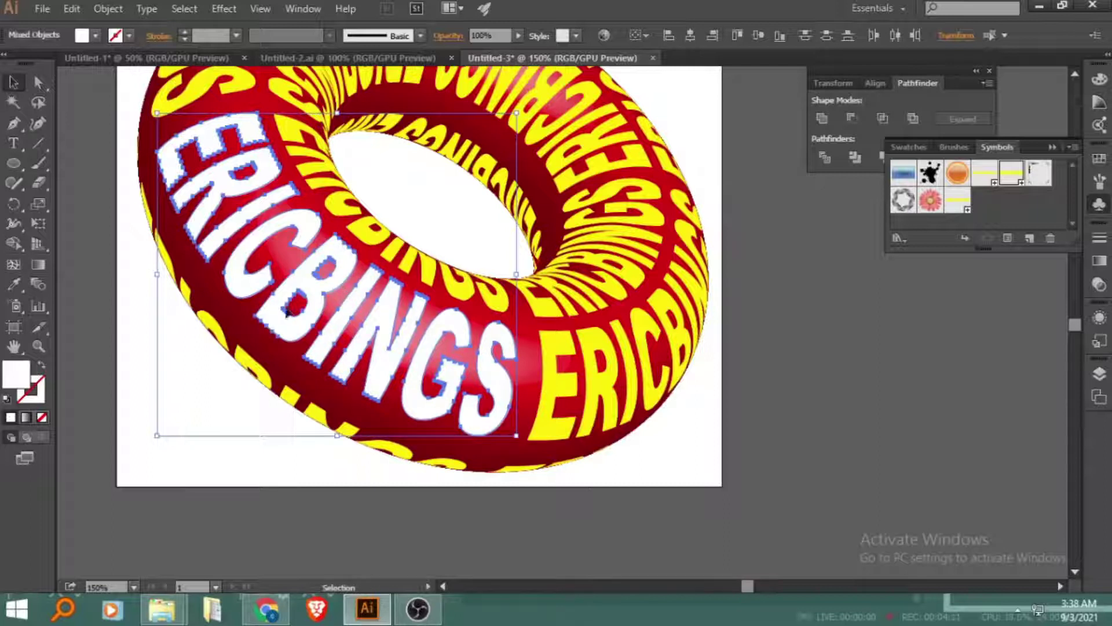
pyautogui.click(823, 119)
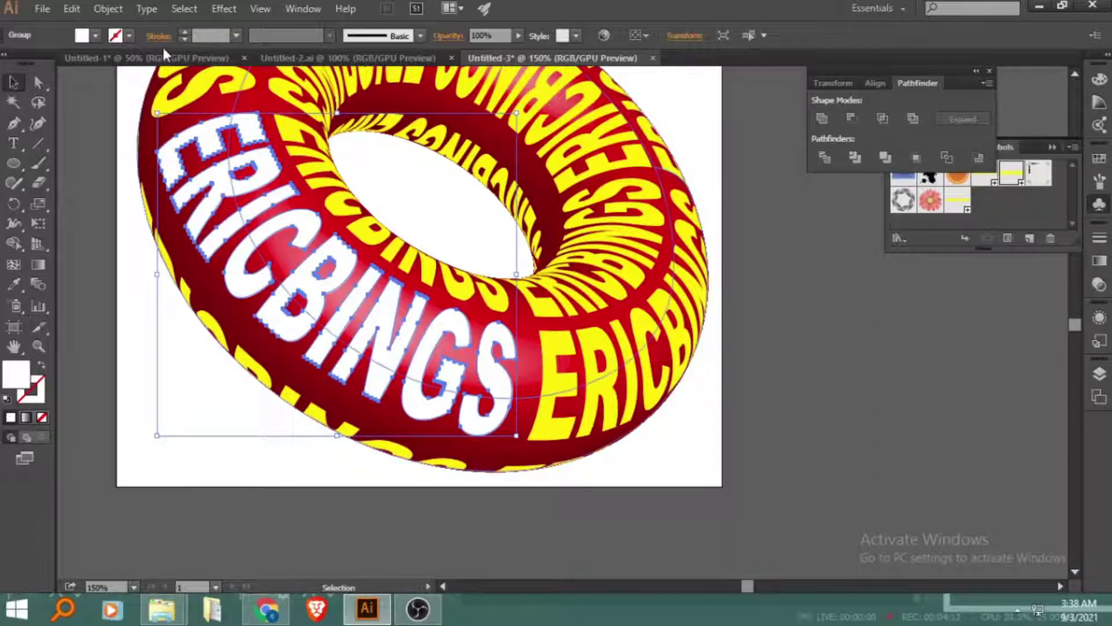
# Step: Fill the front ERICBINGS letters with a light cyan chosen in the Color Picker
pyautogui.click(94, 36)
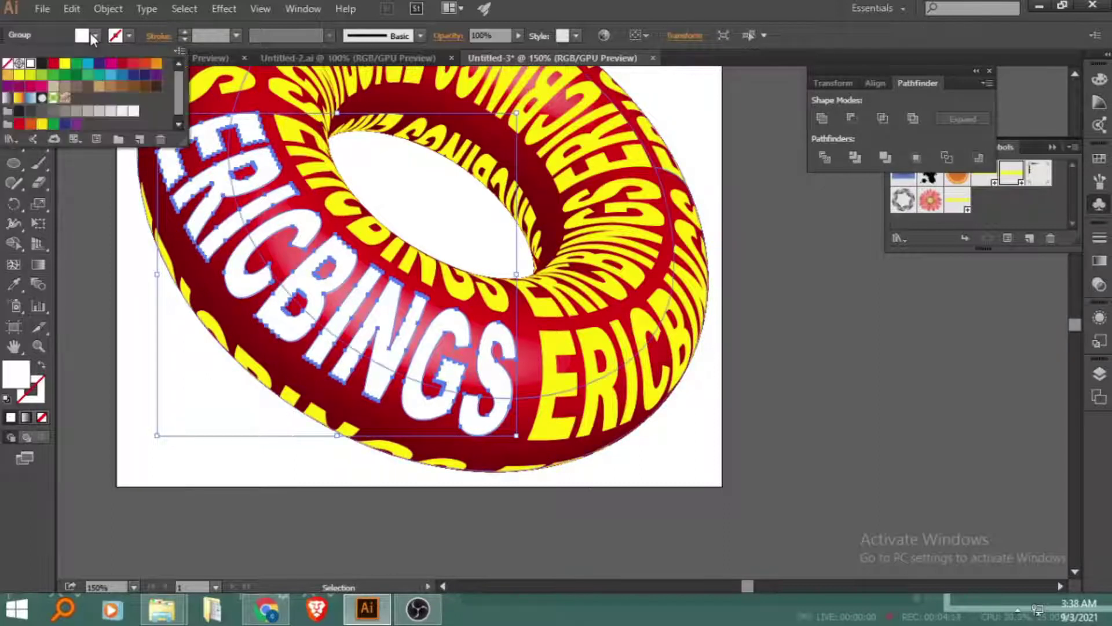
pyautogui.click(110, 78)
pyautogui.doubleClick(17, 373)
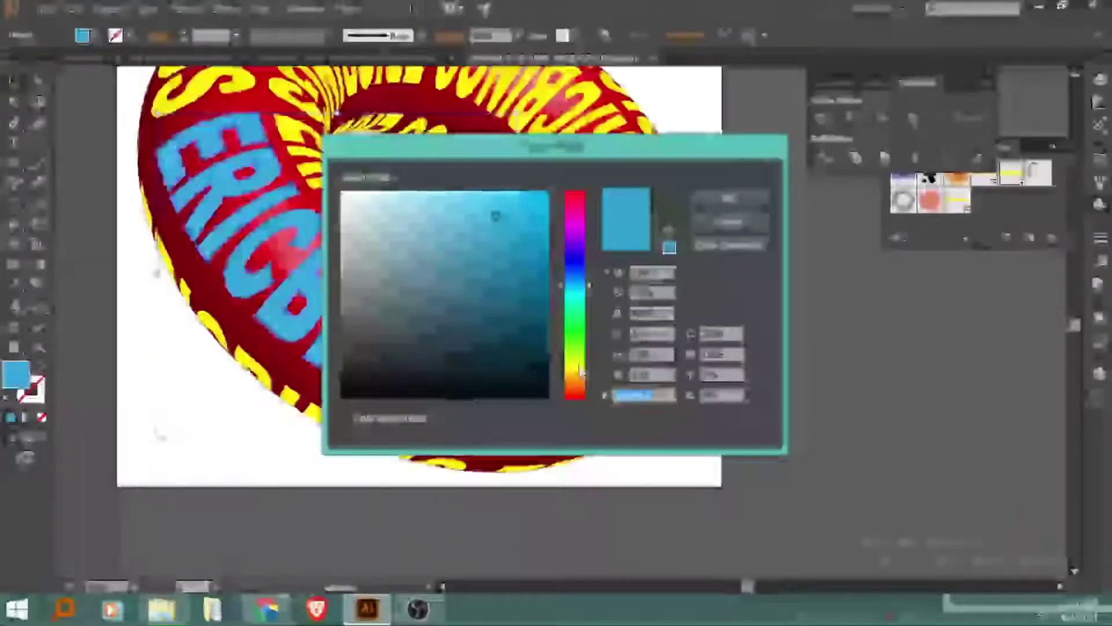
pyautogui.click(580, 297)
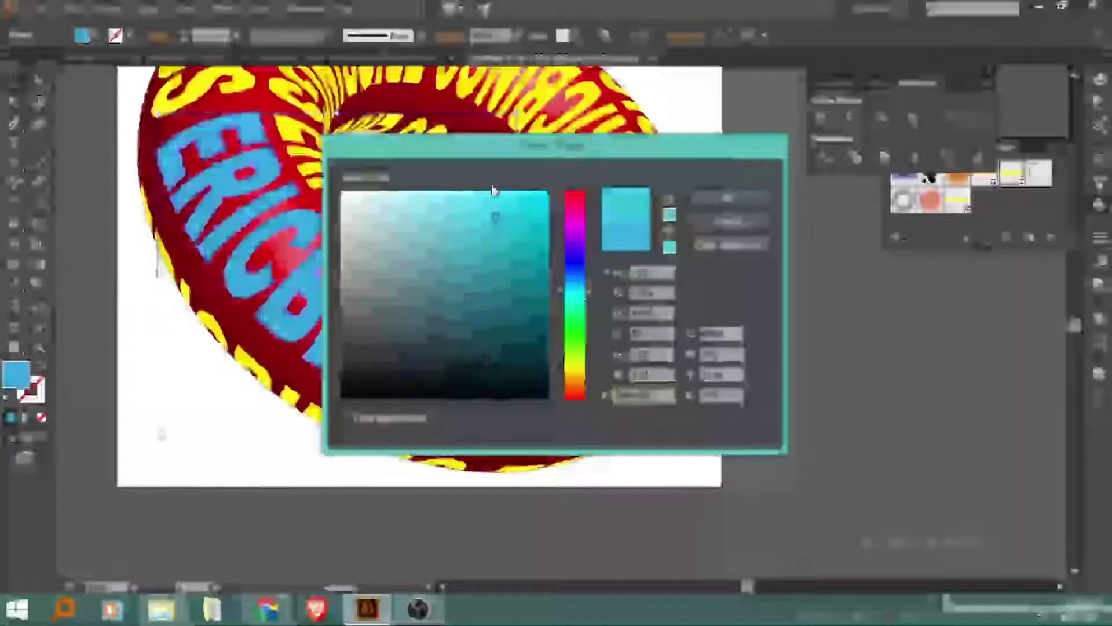
pyautogui.click(433, 194)
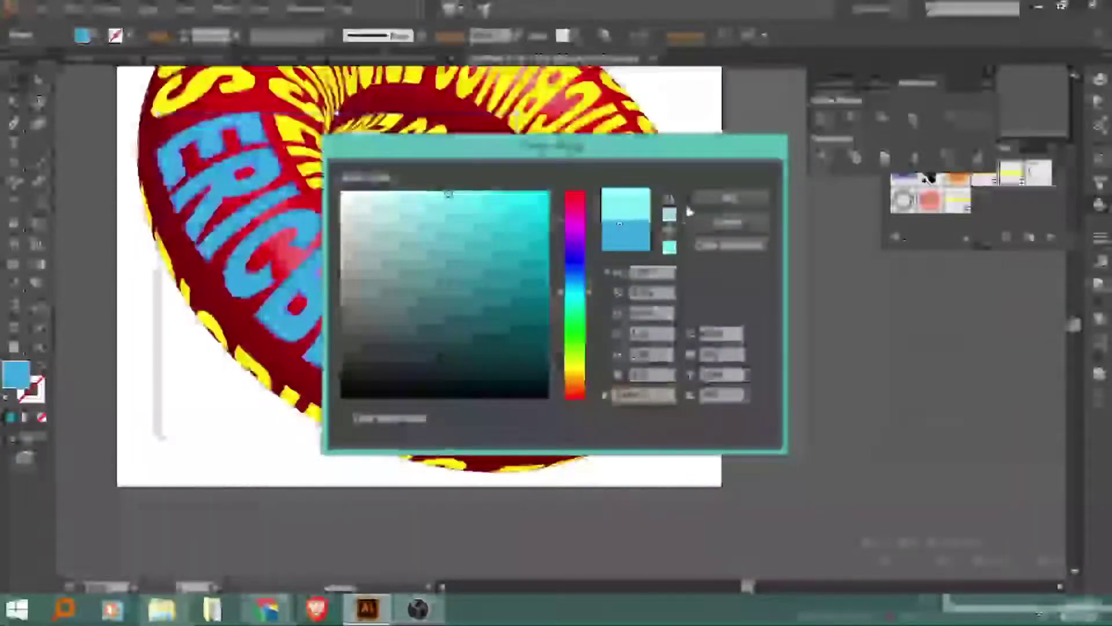
pyautogui.click(727, 198)
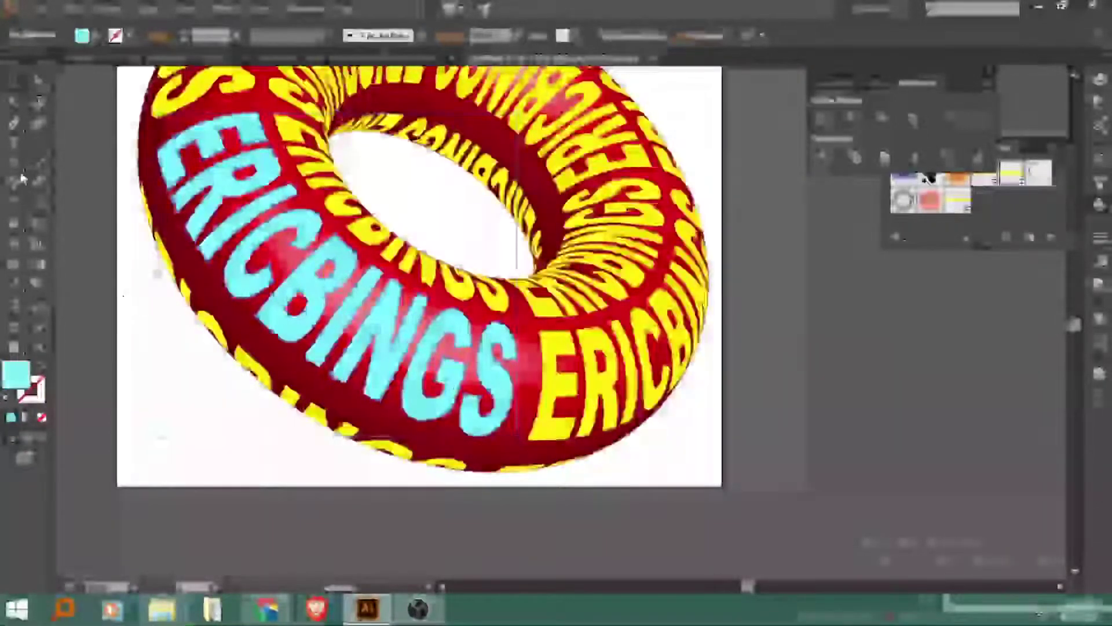
pyautogui.click(41, 8)
# Step: Export the artboard as PNG 'FRG 2' at High 300 ppi with a transparent background
pyautogui.click(88, 332)
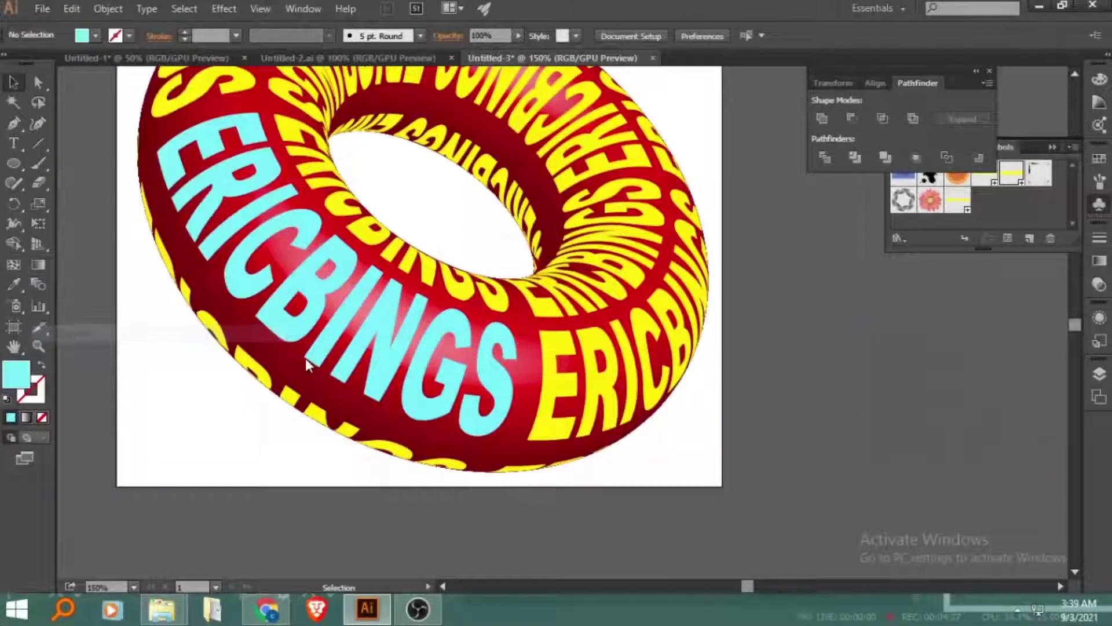
pyautogui.click(146, 438)
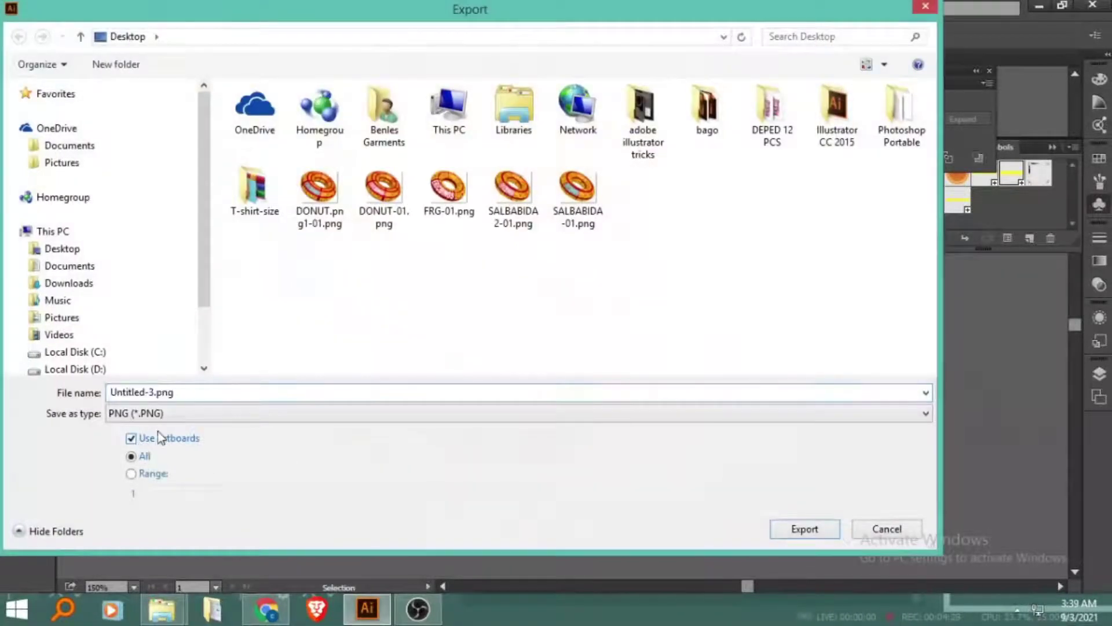
pyautogui.doubleClick(186, 395)
pyautogui.write('FRG')
pyautogui.click(804, 529)
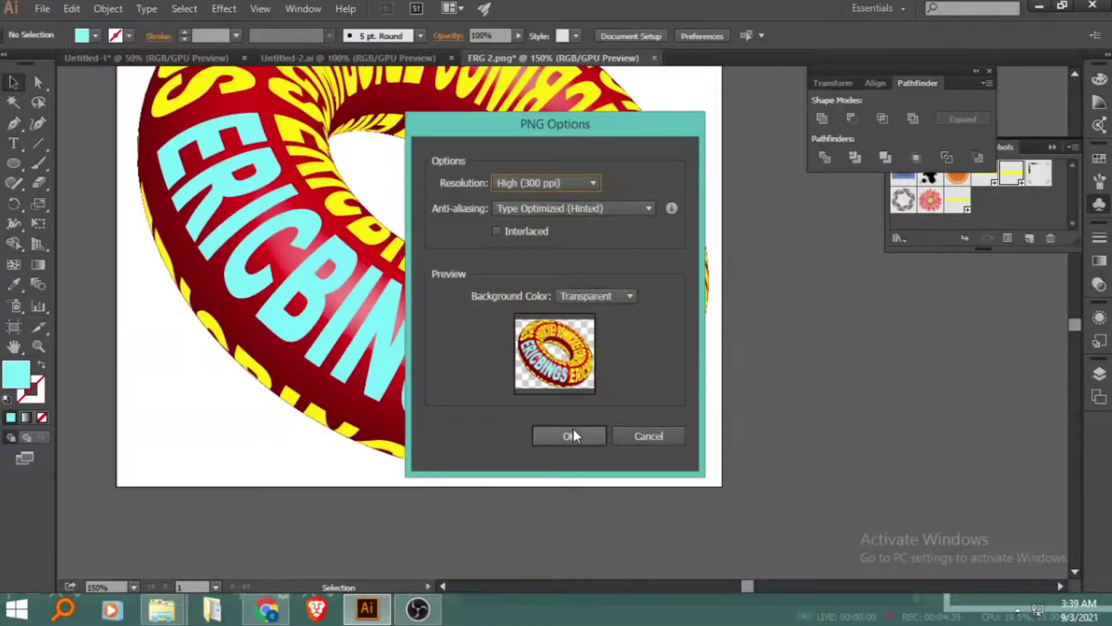
pyautogui.click(570, 435)
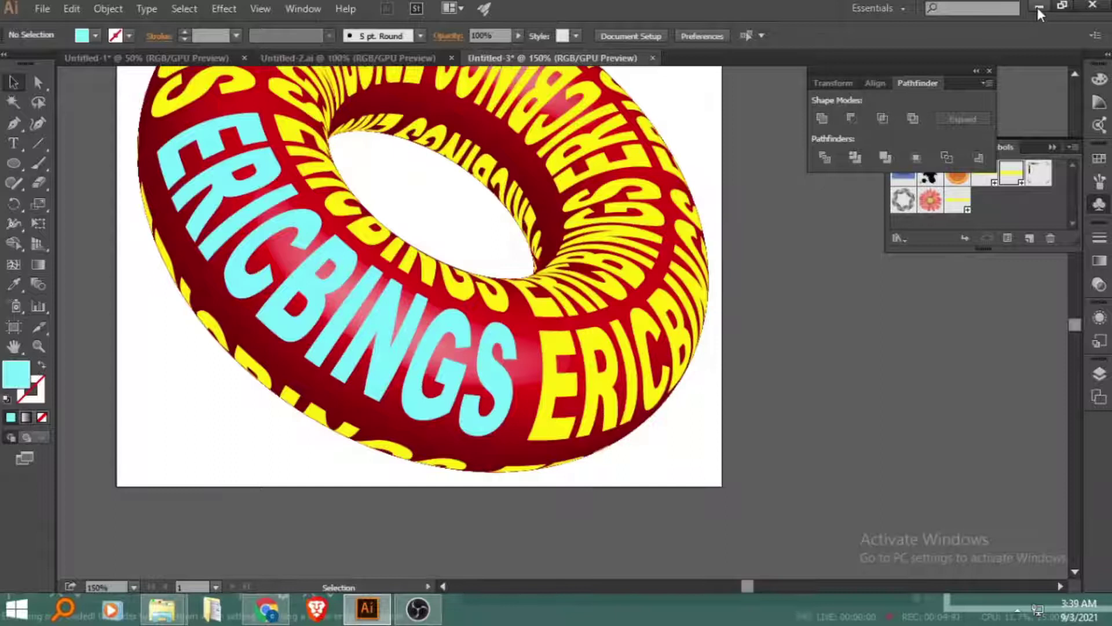
pyautogui.hotkey('ctrl', '1')
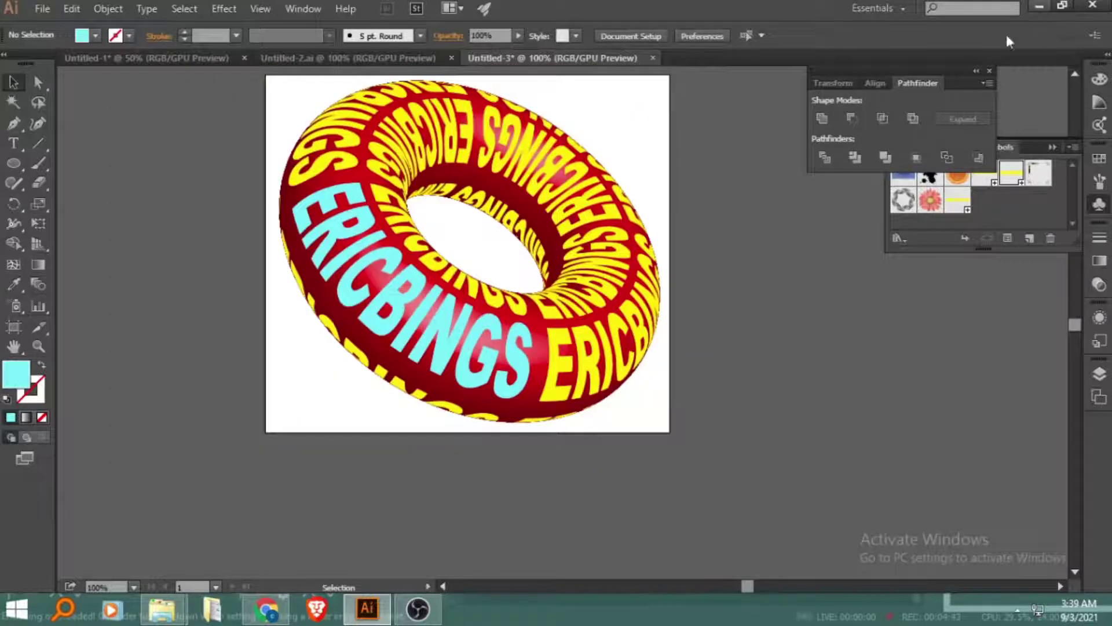
pyautogui.scroll(1, 742, 207)
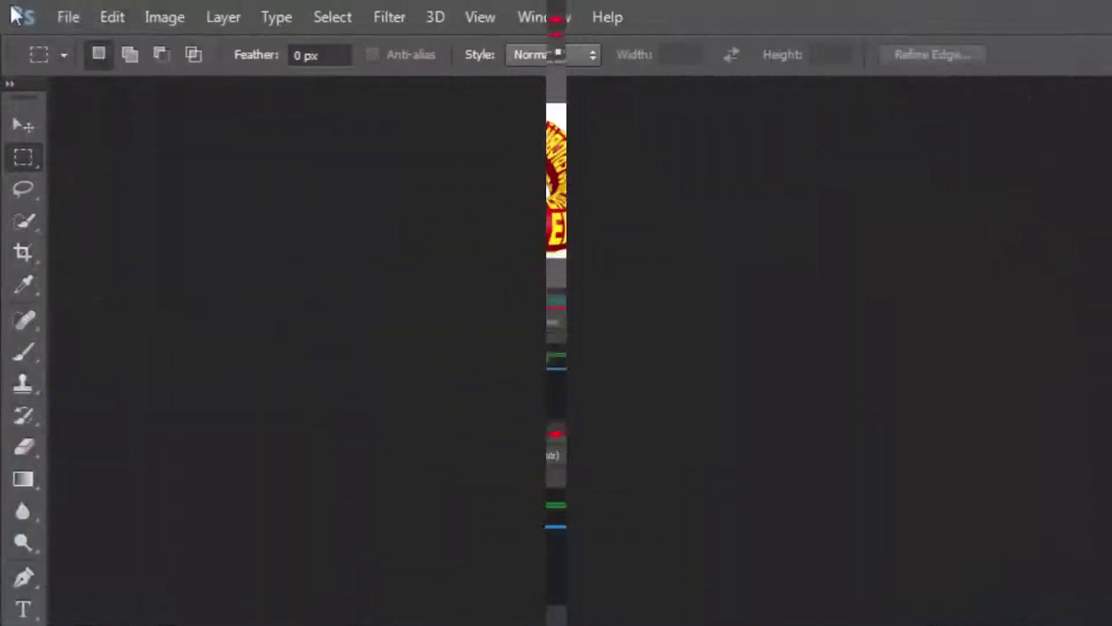
# Step: Open SALBABIDA-01.png from the Desktop's SALBABIDA folder
pyautogui.click(68, 16)
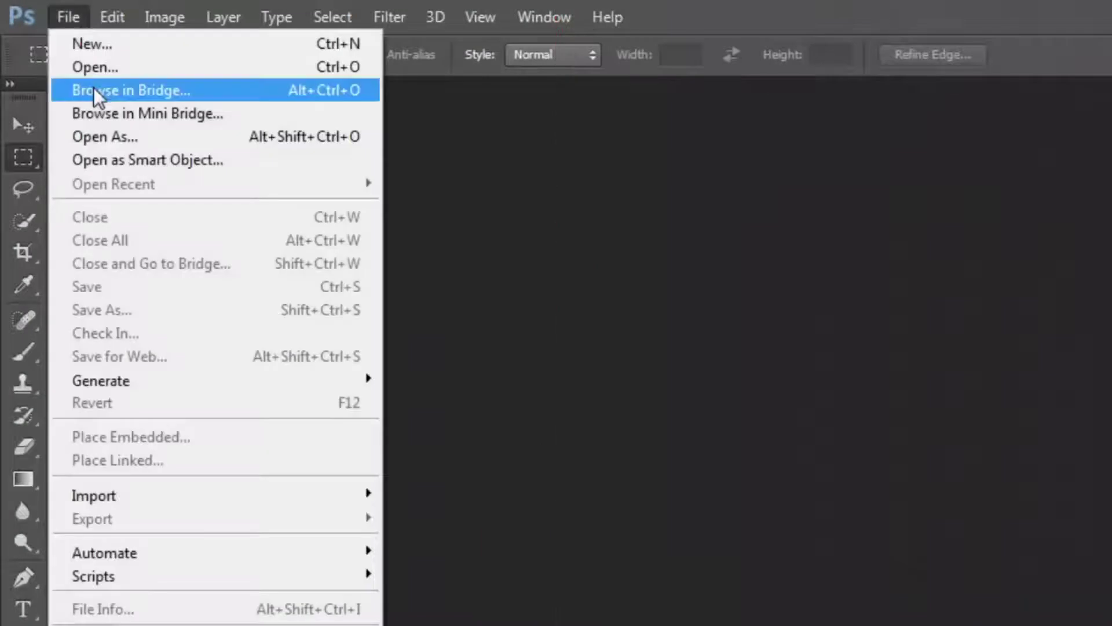
pyautogui.click(92, 68)
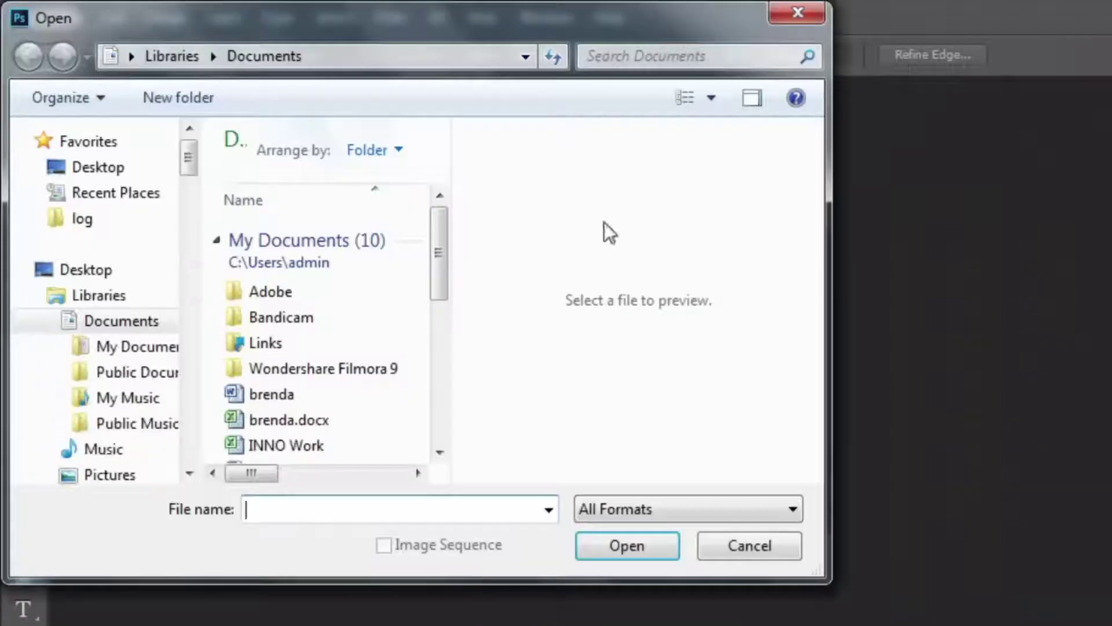
pyautogui.click(71, 269)
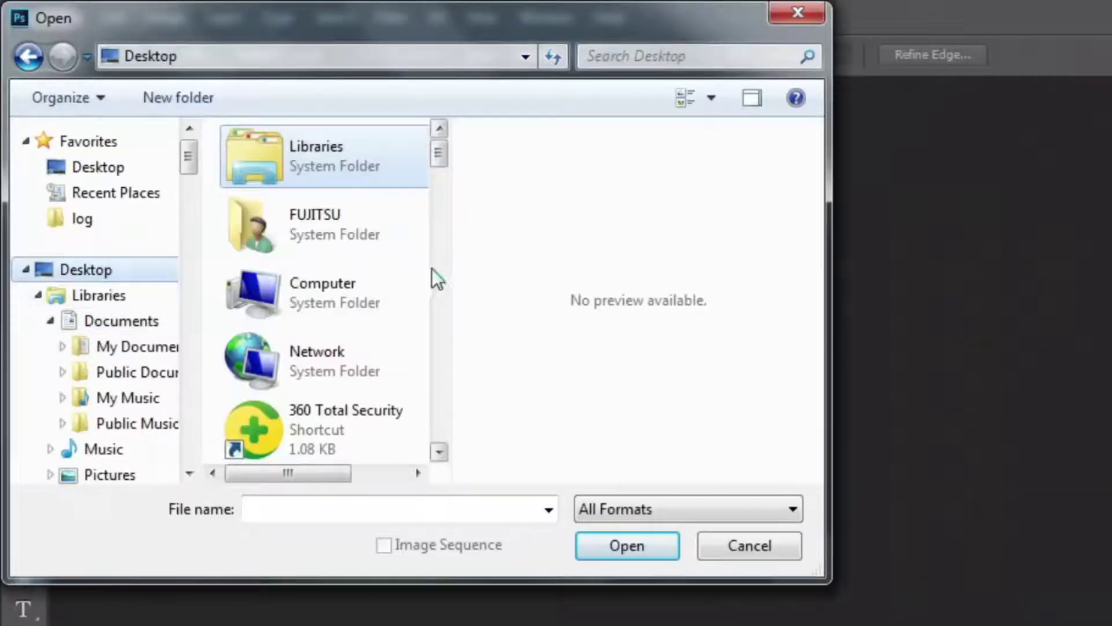
pyautogui.moveTo(440, 165); pyautogui.dragTo(441, 280)
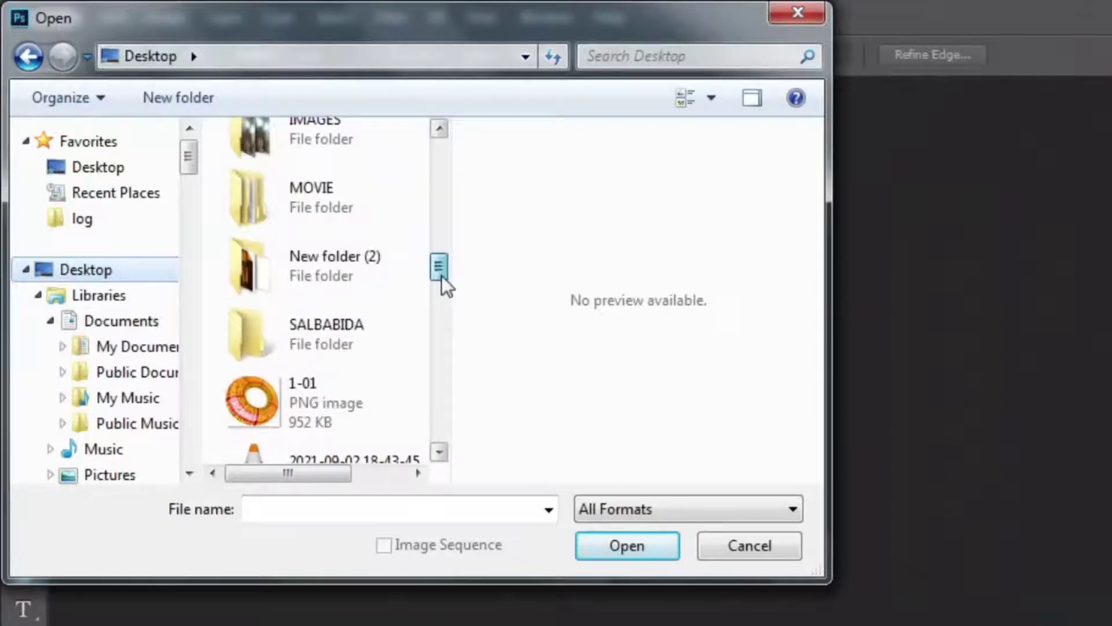
pyautogui.doubleClick(339, 293)
pyautogui.click(319, 307)
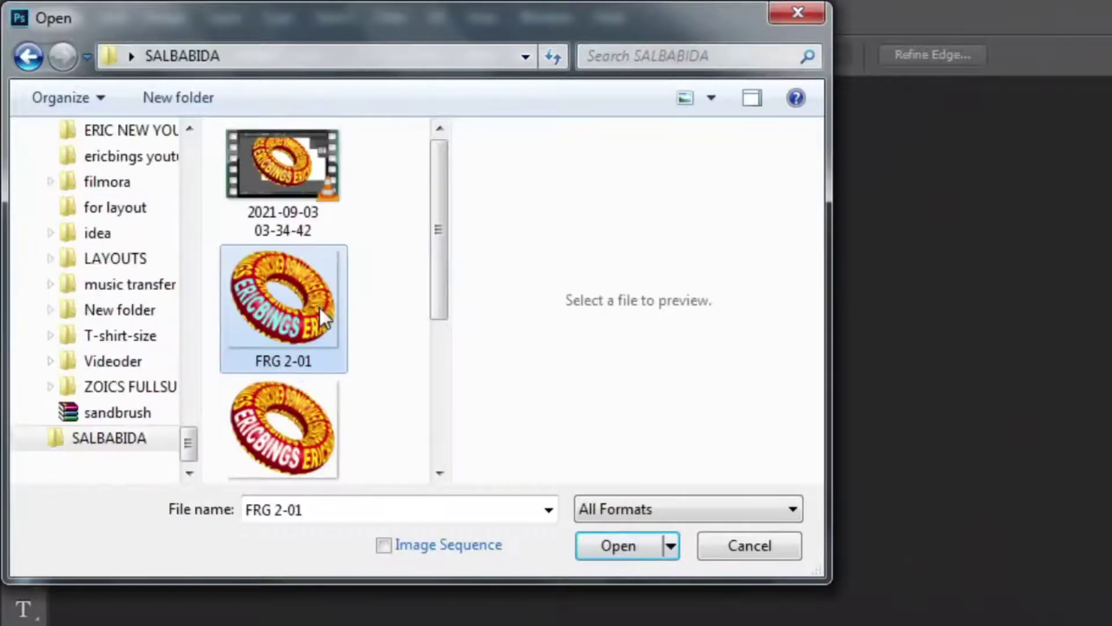
pyautogui.moveTo(436, 290); pyautogui.dragTo(439, 419)
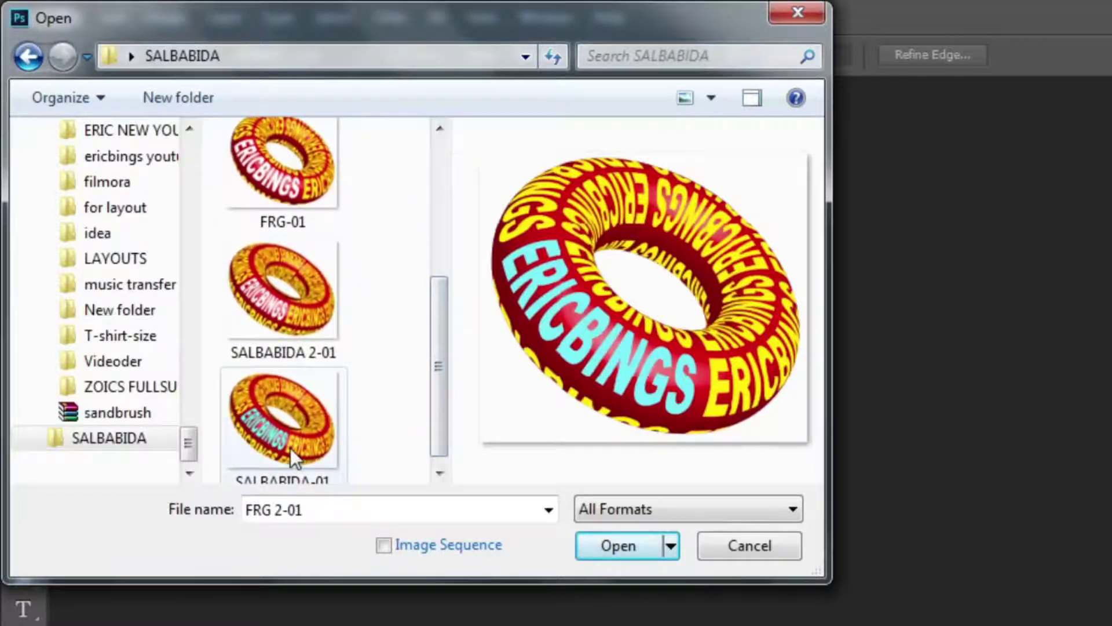
pyautogui.doubleClick(290, 447)
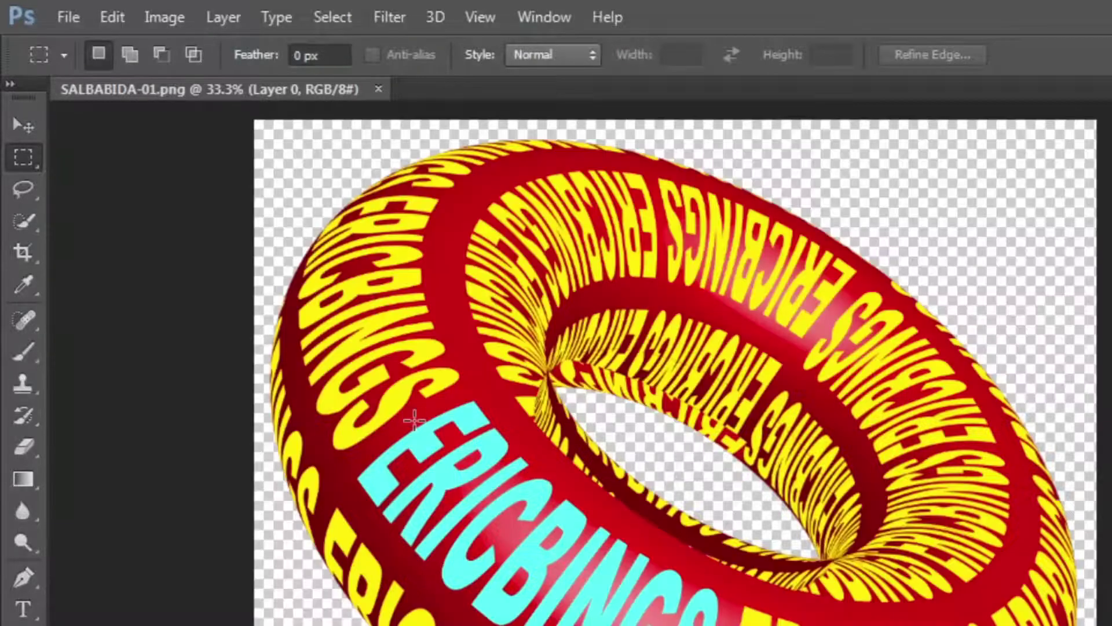
pyautogui.click(68, 17)
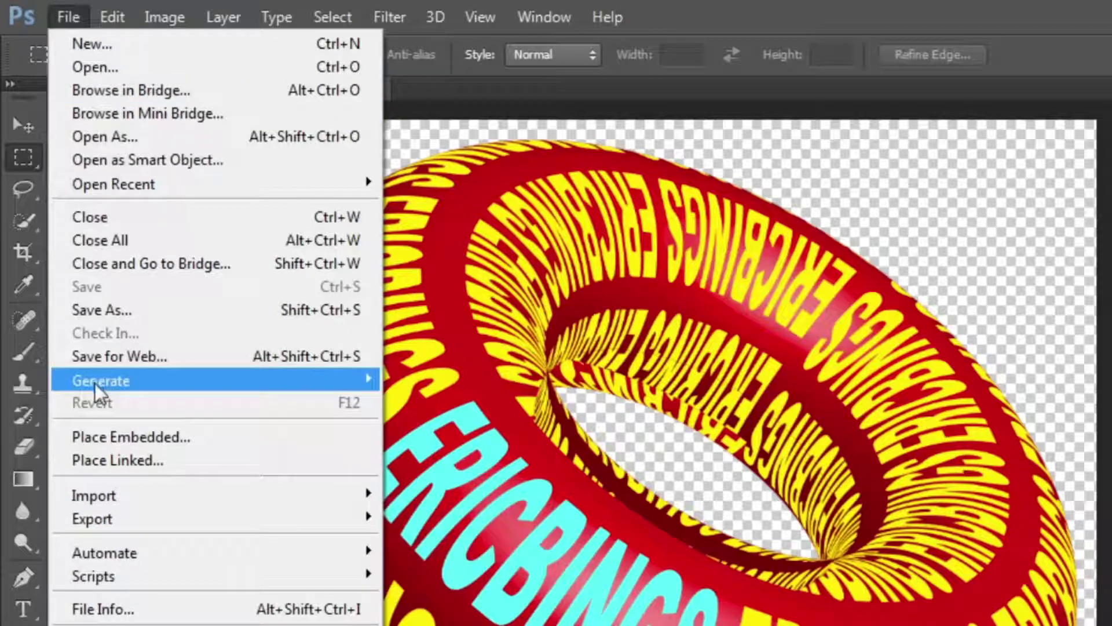
# Step: Open FRG-01.png and close the SALBABIDA-01 document
pyautogui.click(64, 68)
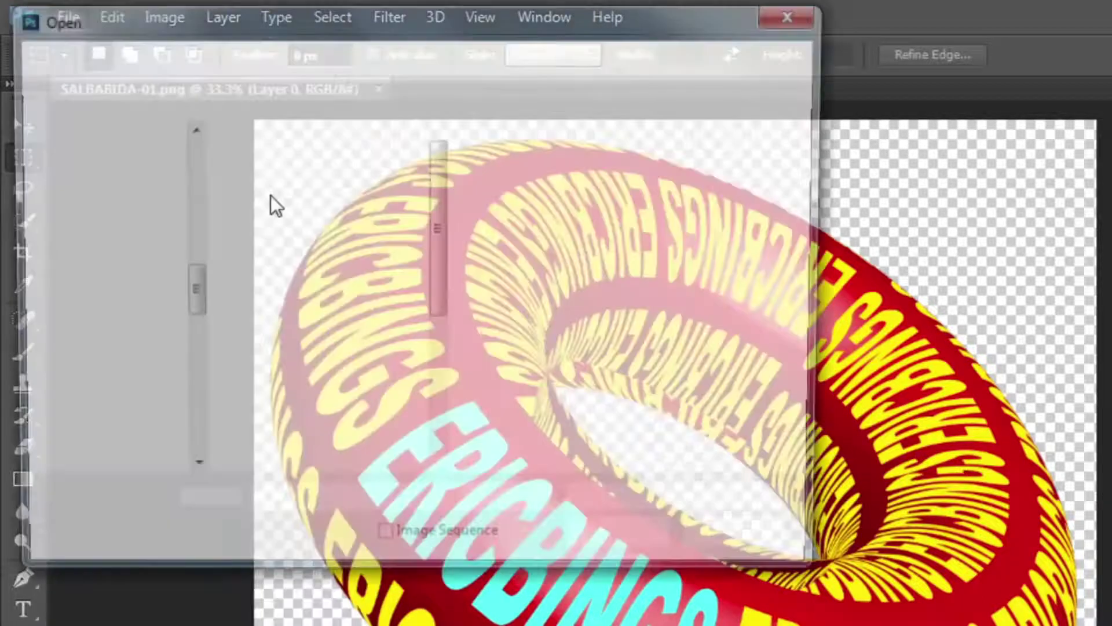
pyautogui.doubleClick(318, 441)
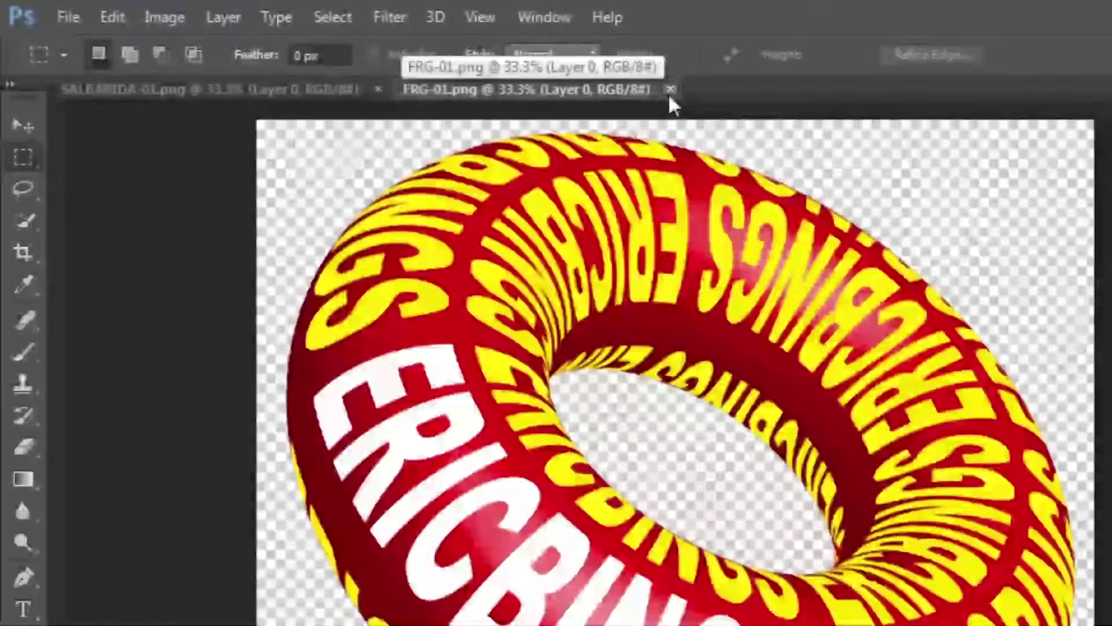
pyautogui.click(316, 95)
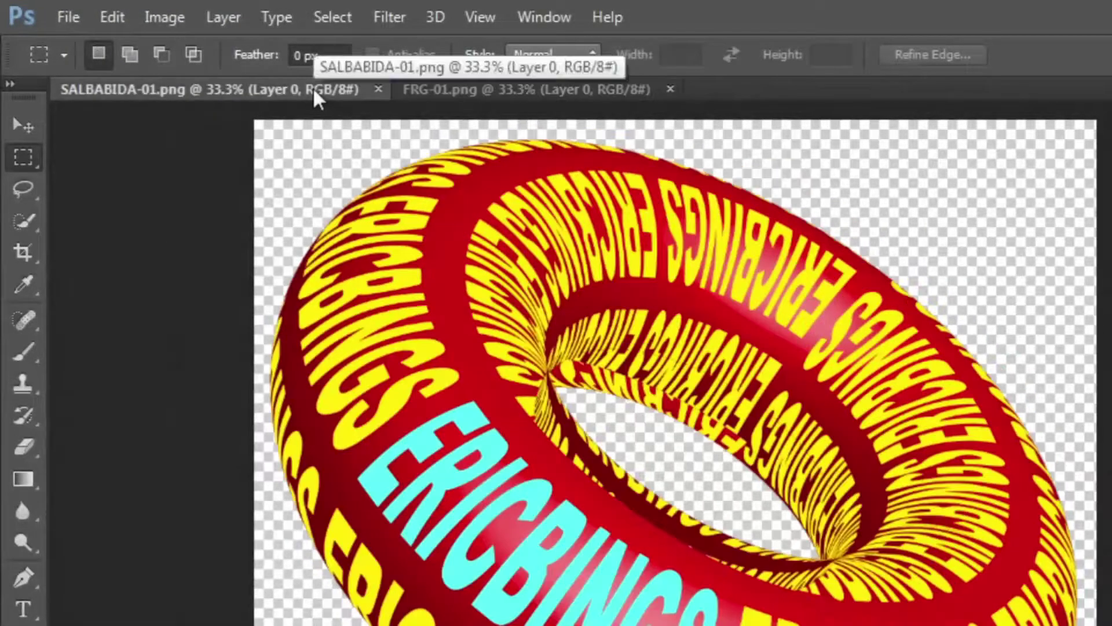
pyautogui.click(598, 95)
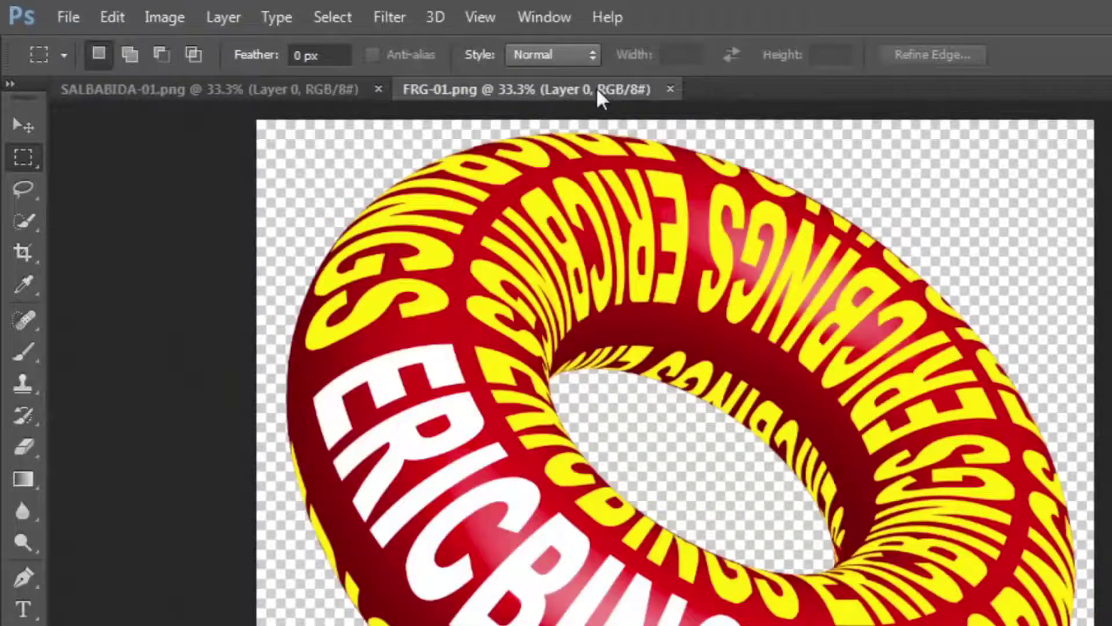
pyautogui.click(199, 90)
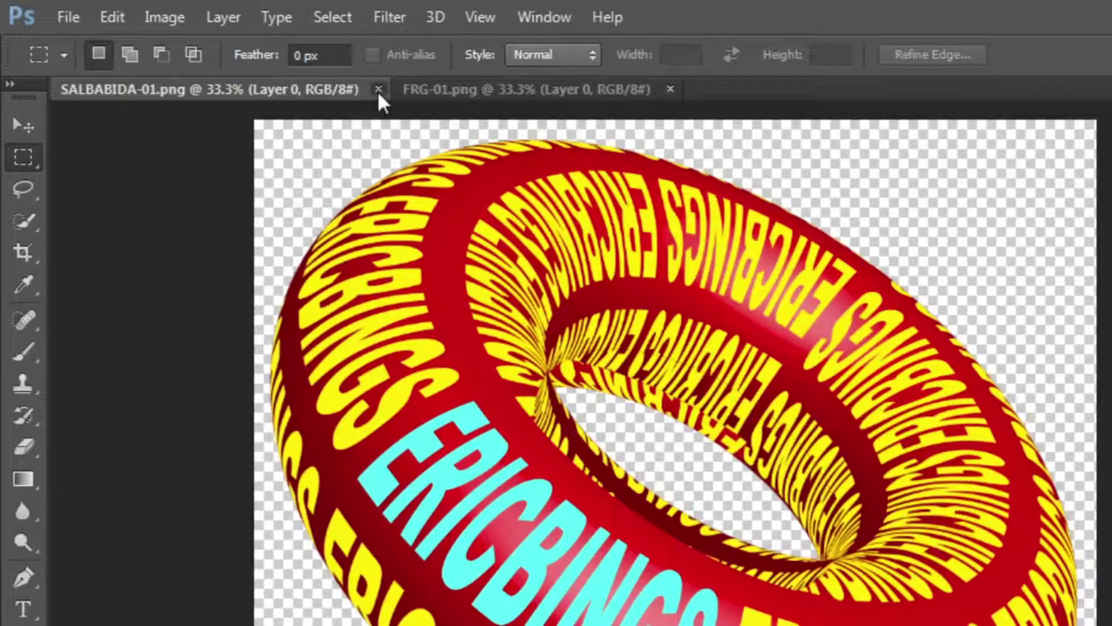
pyautogui.click(378, 89)
# Step: Open FRG 2-01.png and compare it with the white-lettered FRG-01
pyautogui.click(84, 8)
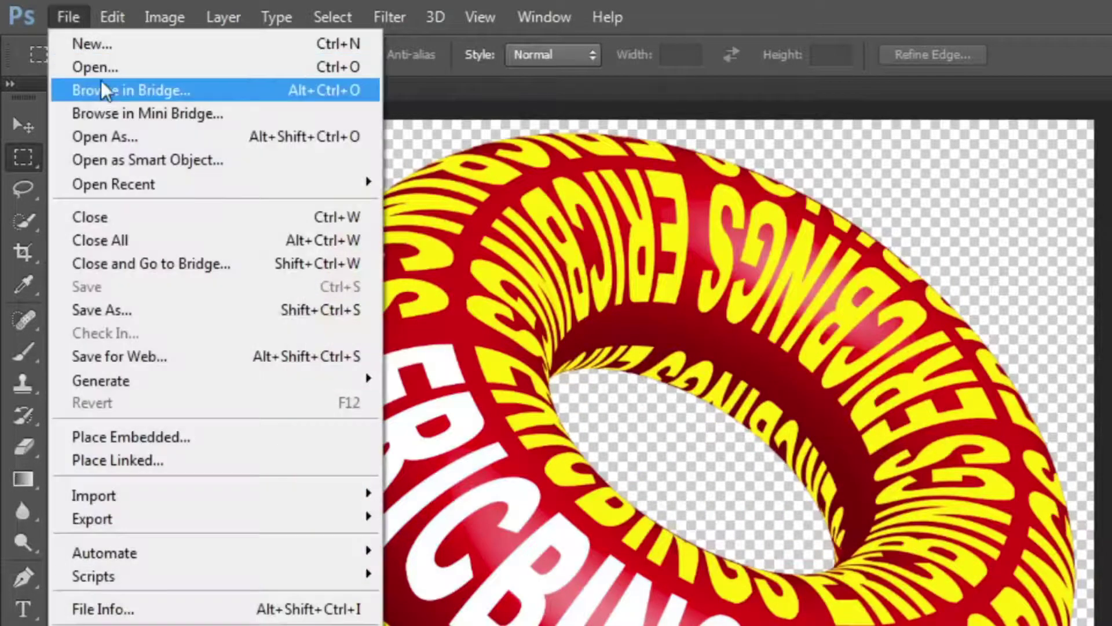
pyautogui.click(101, 72)
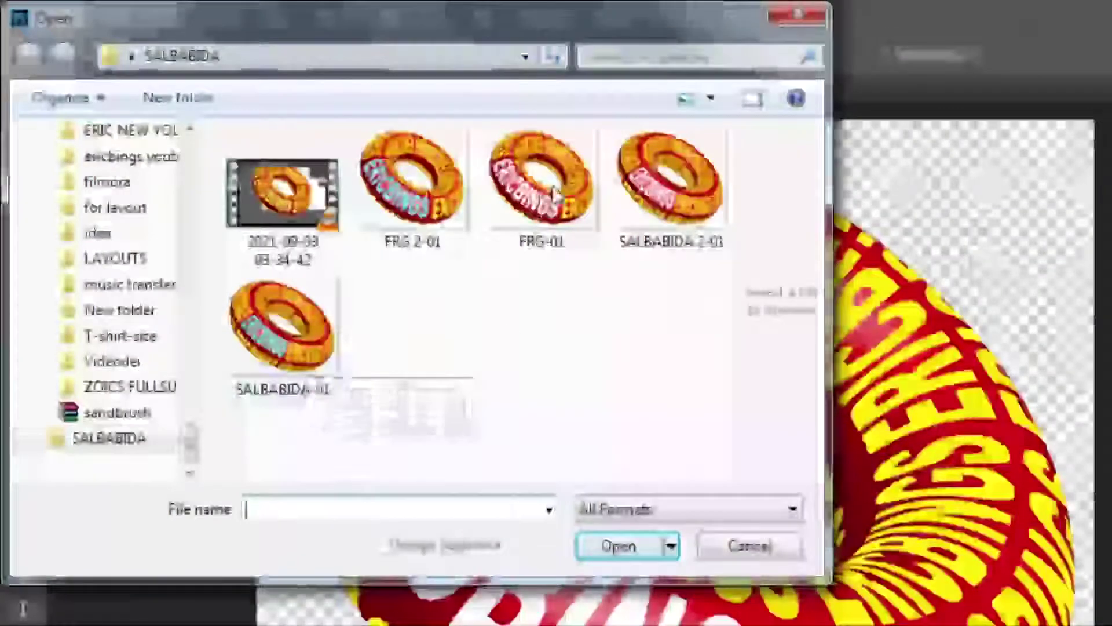
pyautogui.doubleClick(411, 180)
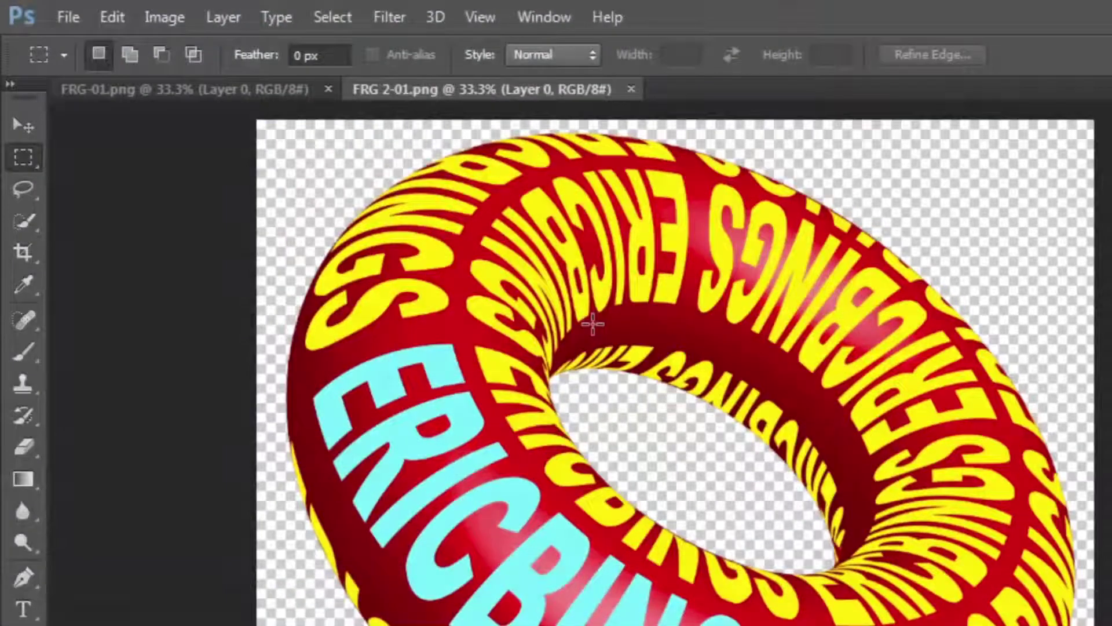
pyautogui.click(193, 91)
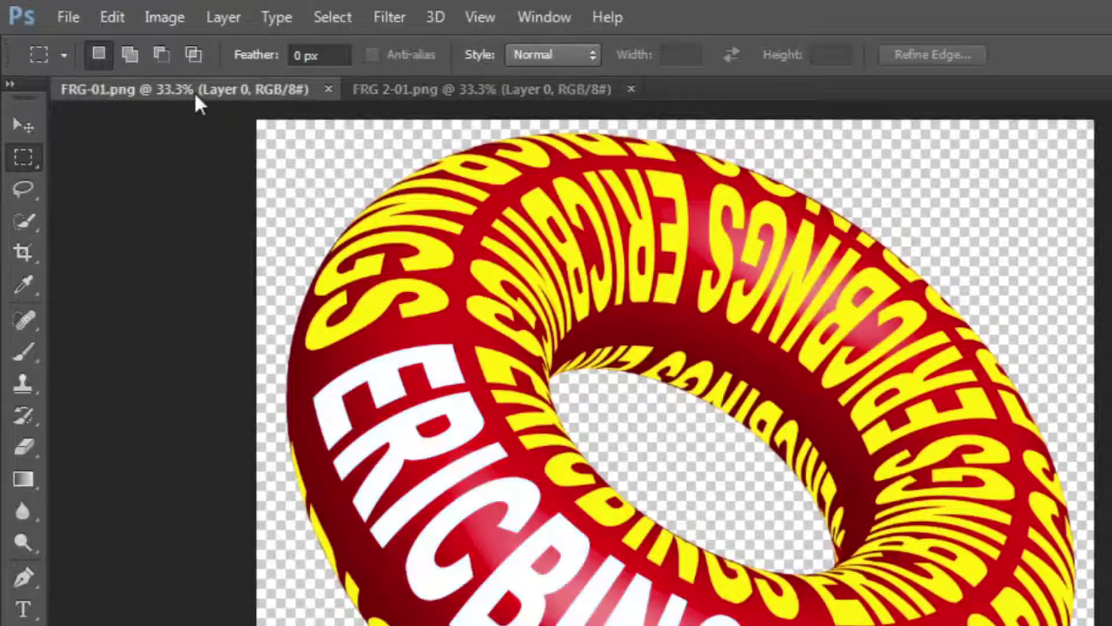
pyautogui.click(416, 92)
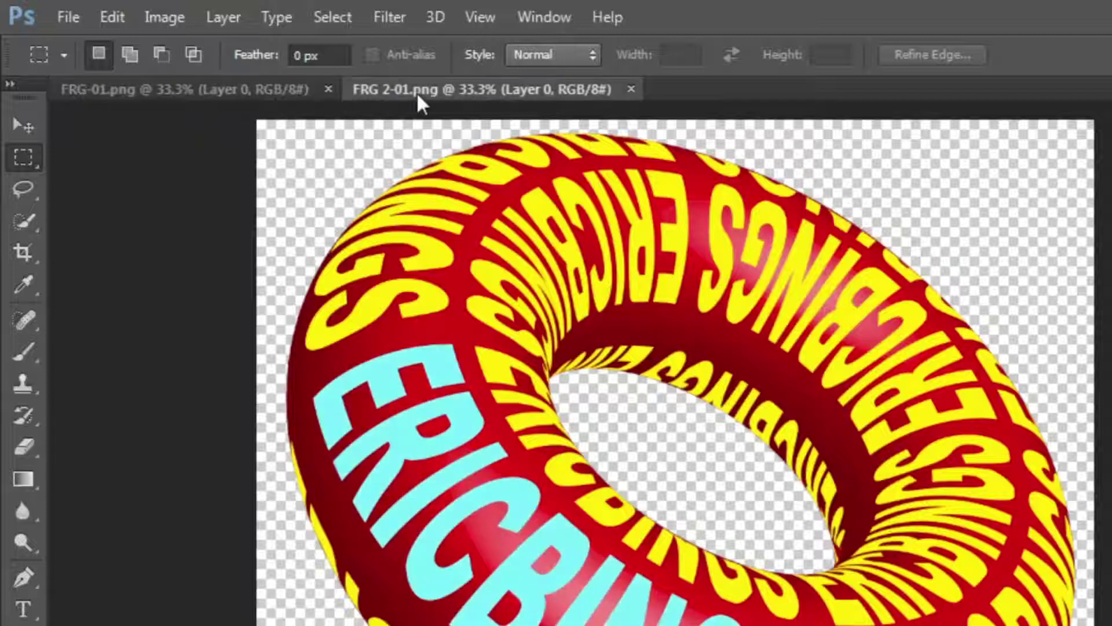
pyautogui.click(183, 92)
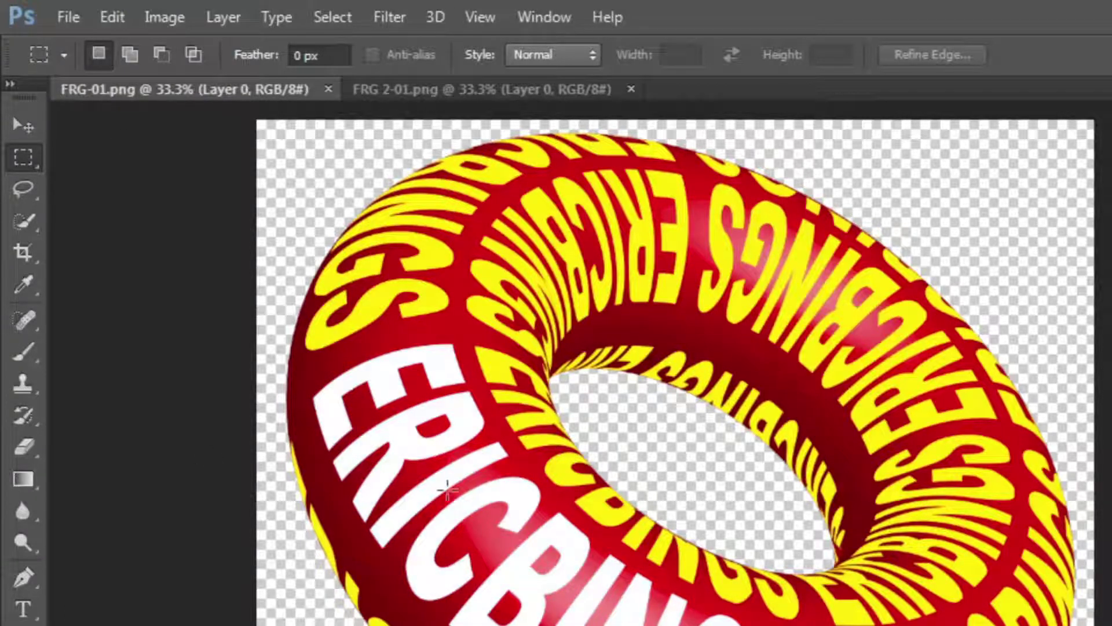
# Step: Move the cyan torus from FRG 2-01 into FRG-01 as a new layer
pyautogui.click(449, 86)
pyautogui.moveTo(510, 526); pyautogui.dragTo(328, 385)
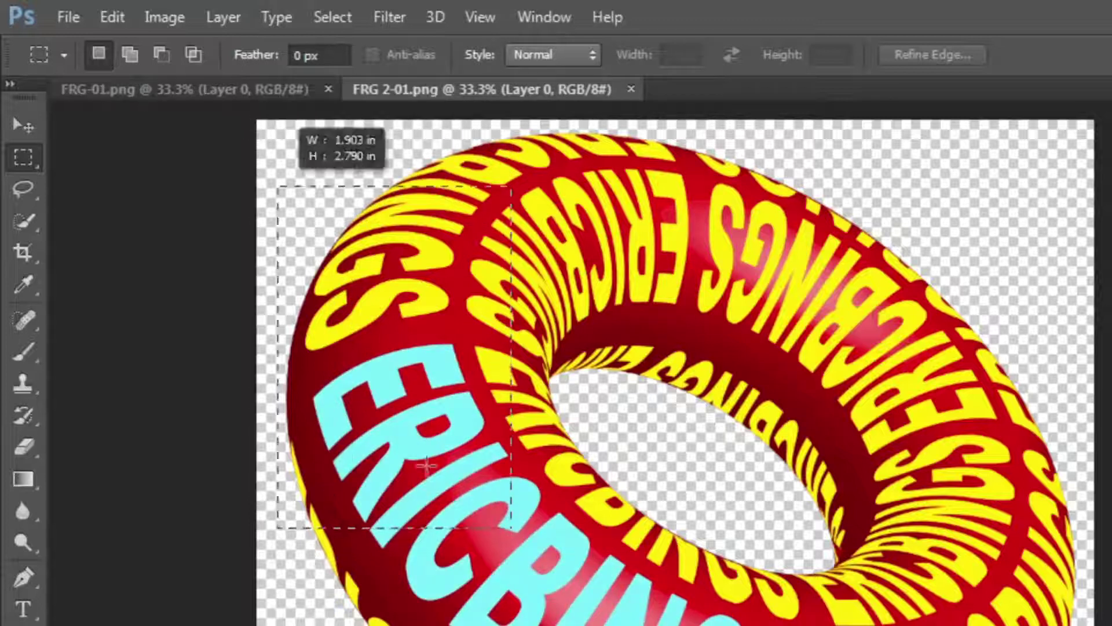
pyautogui.hotkey('ctrl', 'd')
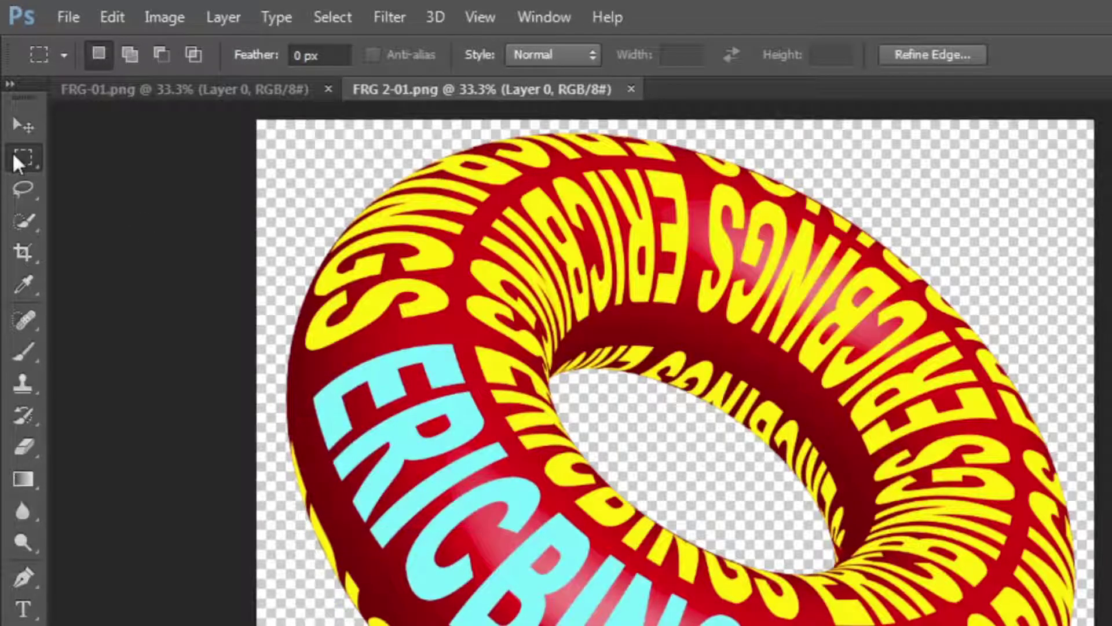
pyautogui.click(24, 122)
pyautogui.moveTo(608, 606); pyautogui.dragTo(269, 93)
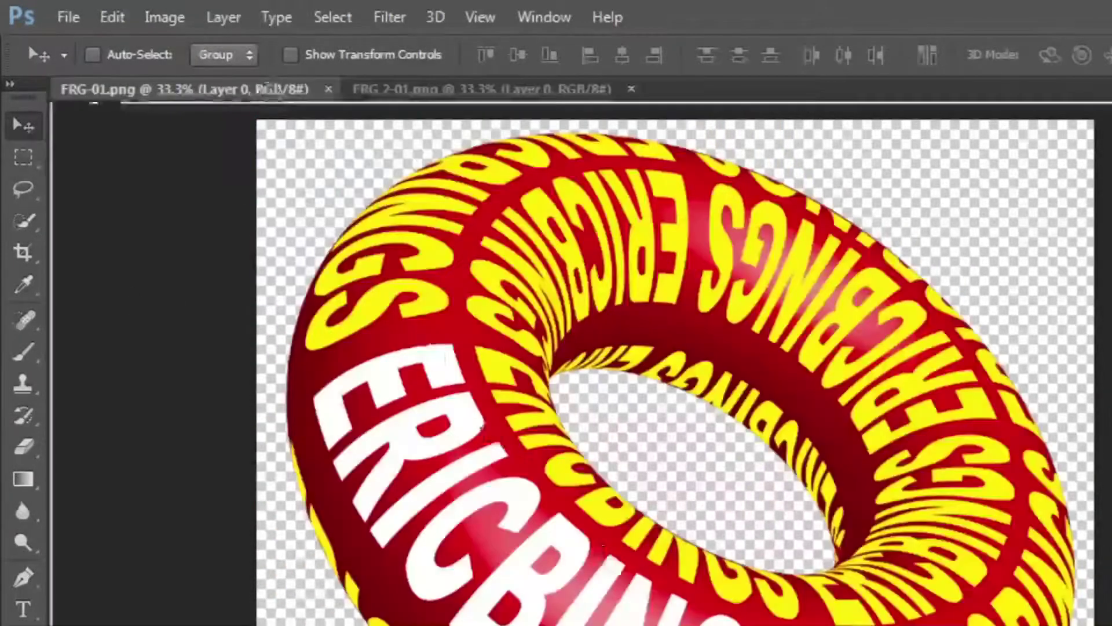
pyautogui.moveTo(269, 93); pyautogui.dragTo(847, 621)
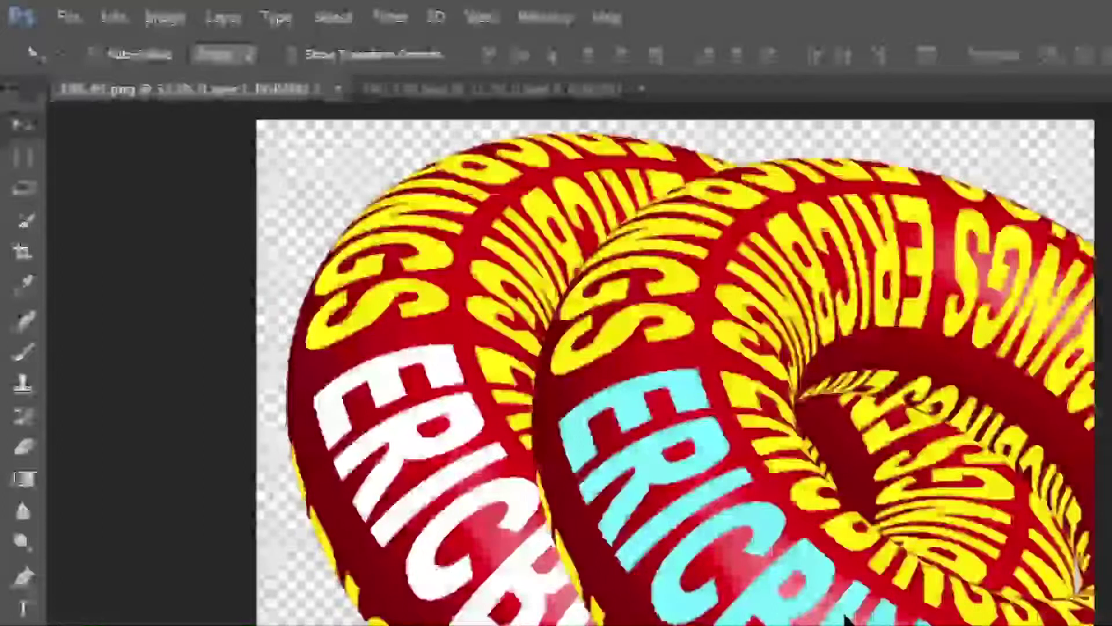
pyautogui.scroll(-2, 676, 491)
pyautogui.scroll(-2, 676, 491)
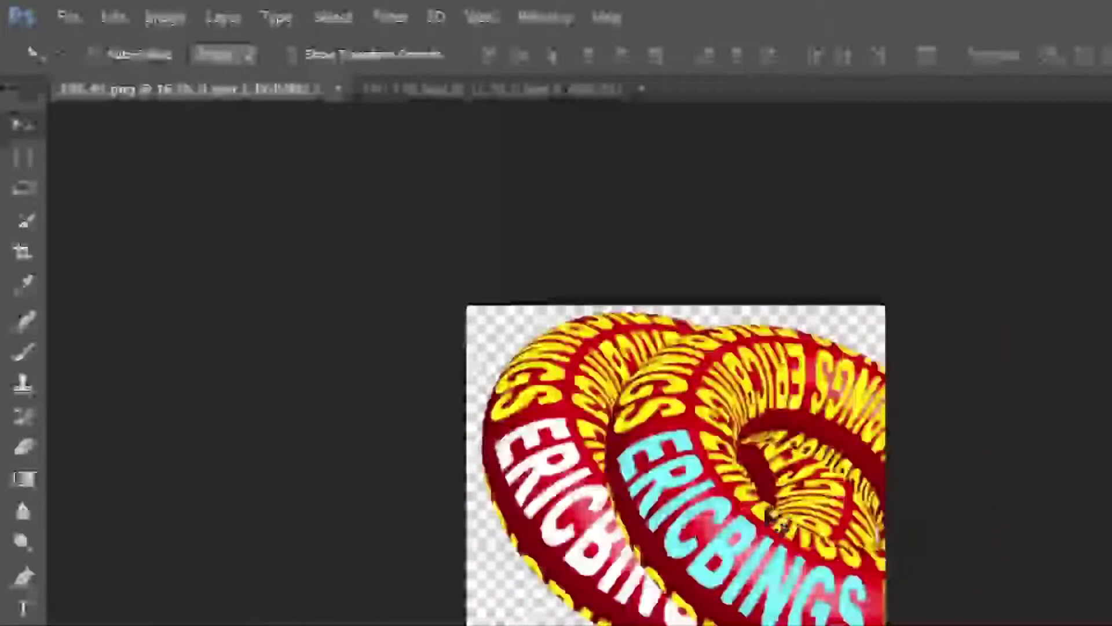
# Step: Scale the cyan torus to about 80% so it overlaps the white one
pyautogui.hotkey('ctrl', 't')
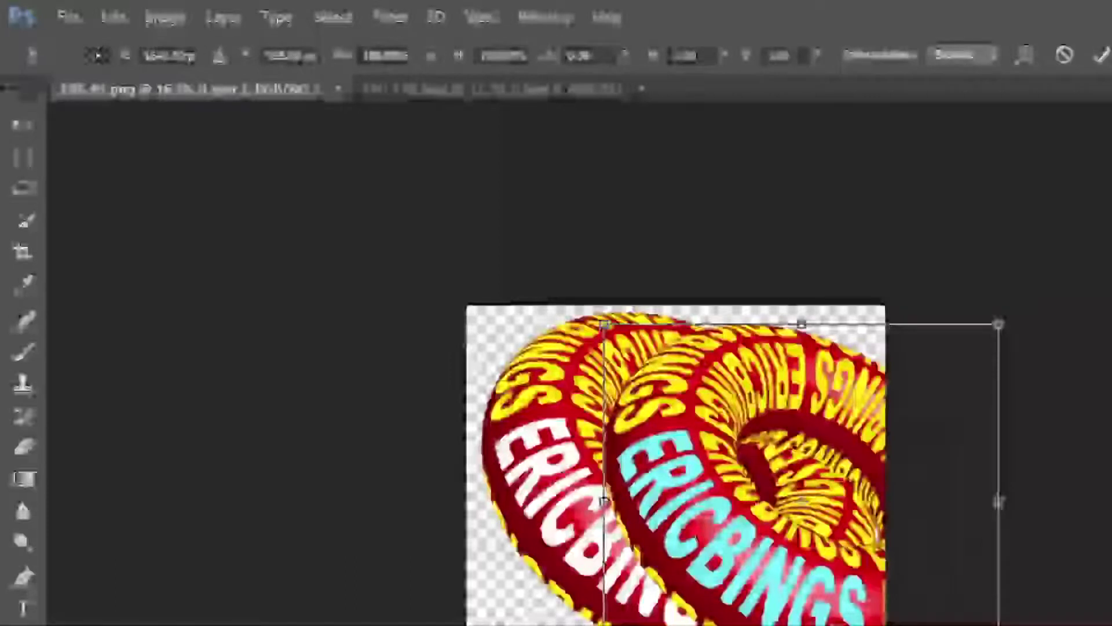
pyautogui.moveTo(997, 623); pyautogui.dragTo(919, 607)
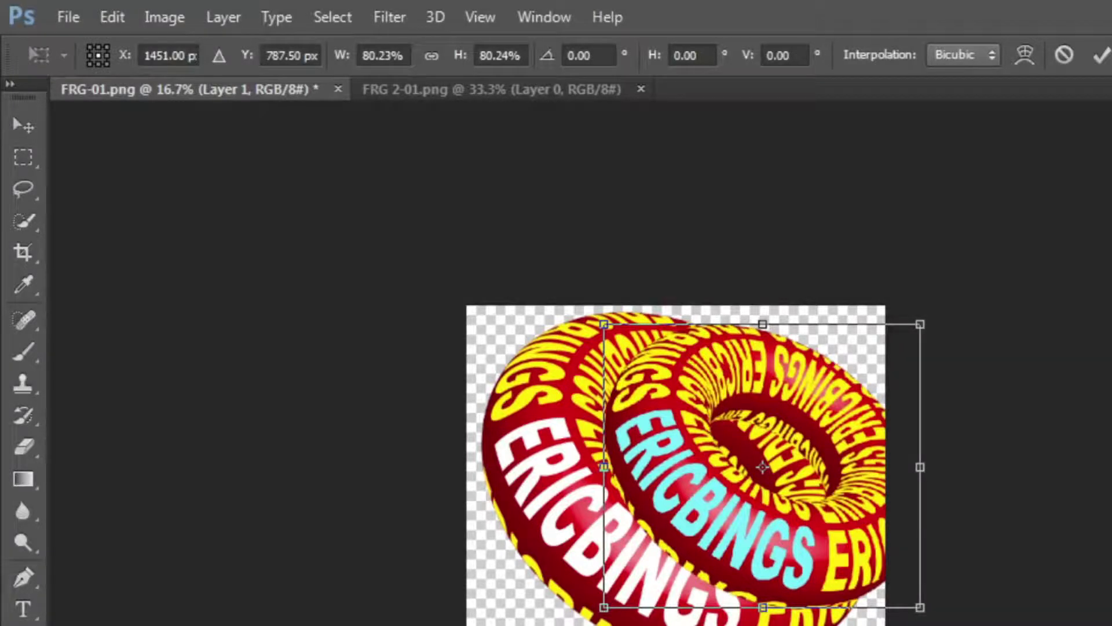
pyautogui.press('Return')
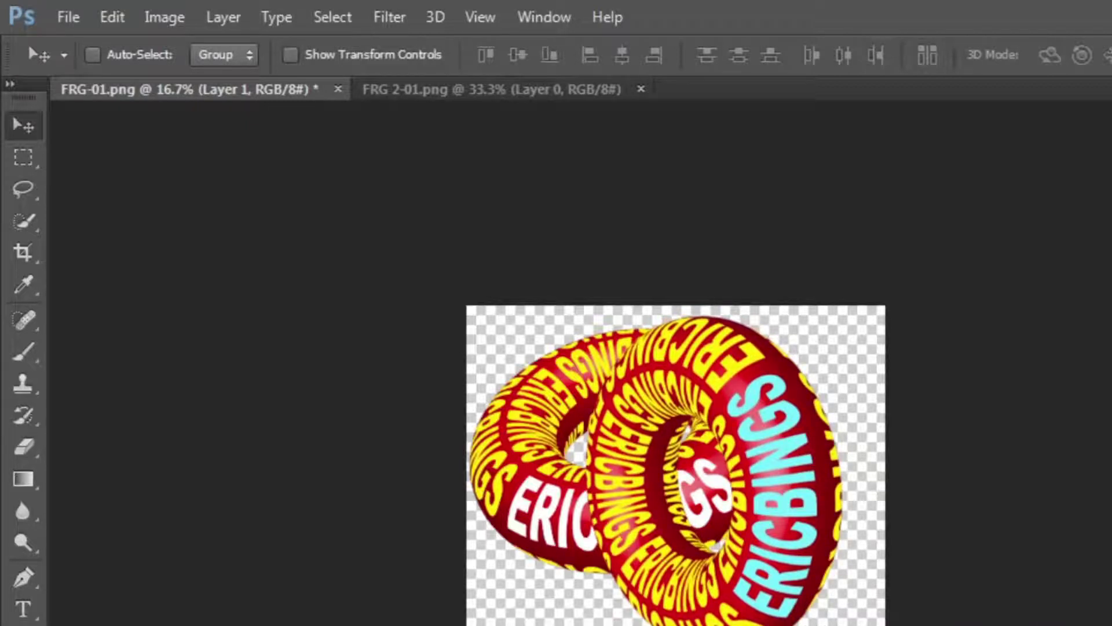
pyautogui.hotkey('ctrl', '+')
# Step: Trace a Pen path around the overlapping tubes and convert it to a selection
pyautogui.hotkey('ctrl', '+')
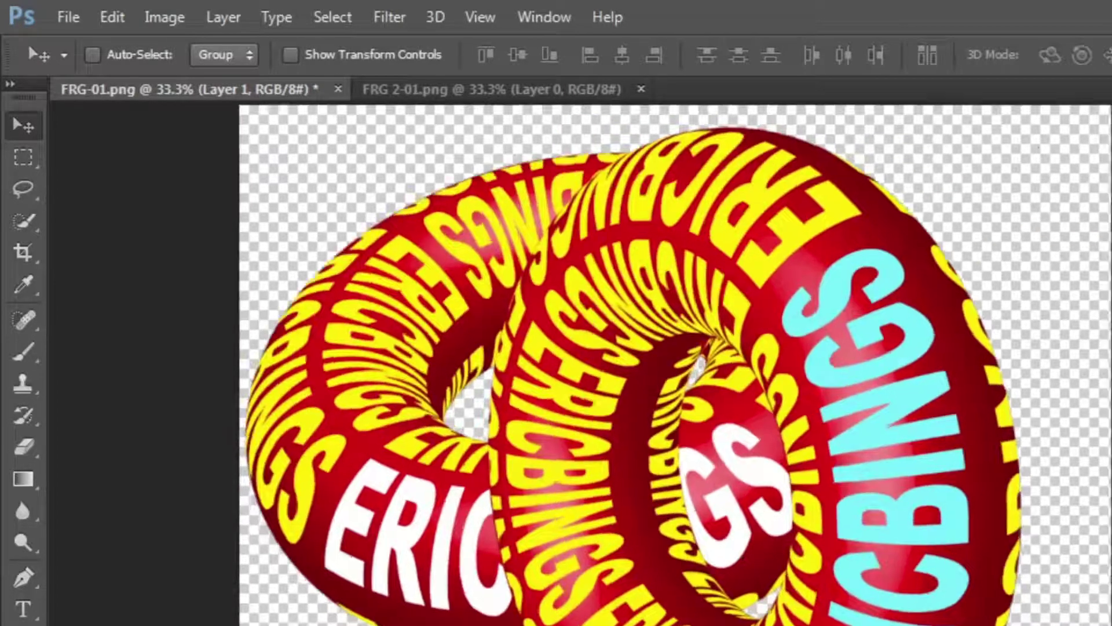
pyautogui.hotkey('ctrl', '+')
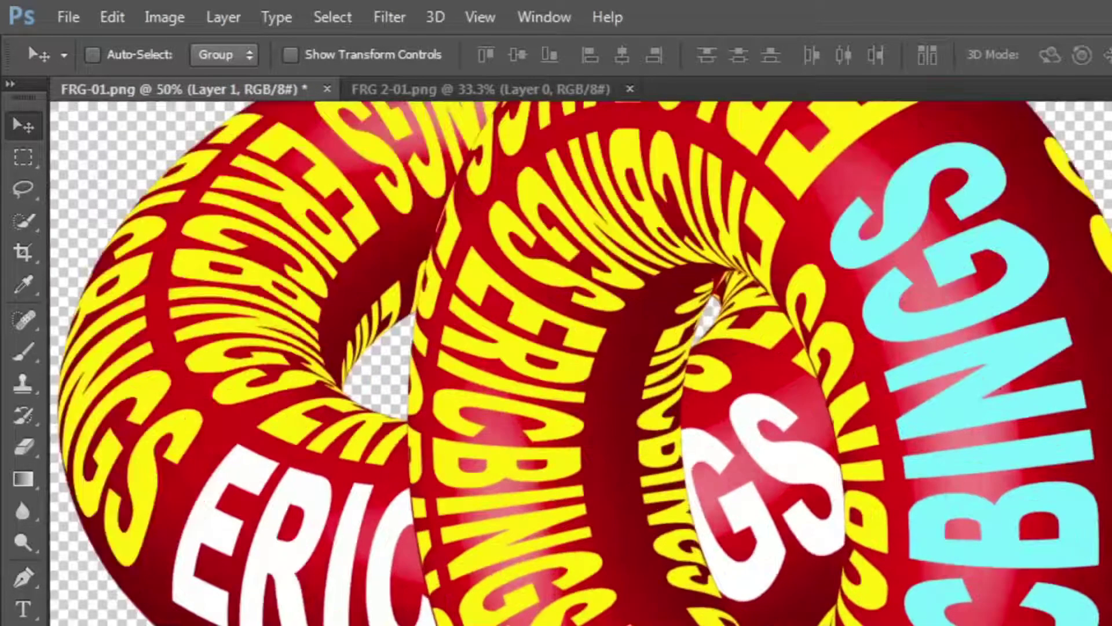
pyautogui.hotkey('ctrl', '+')
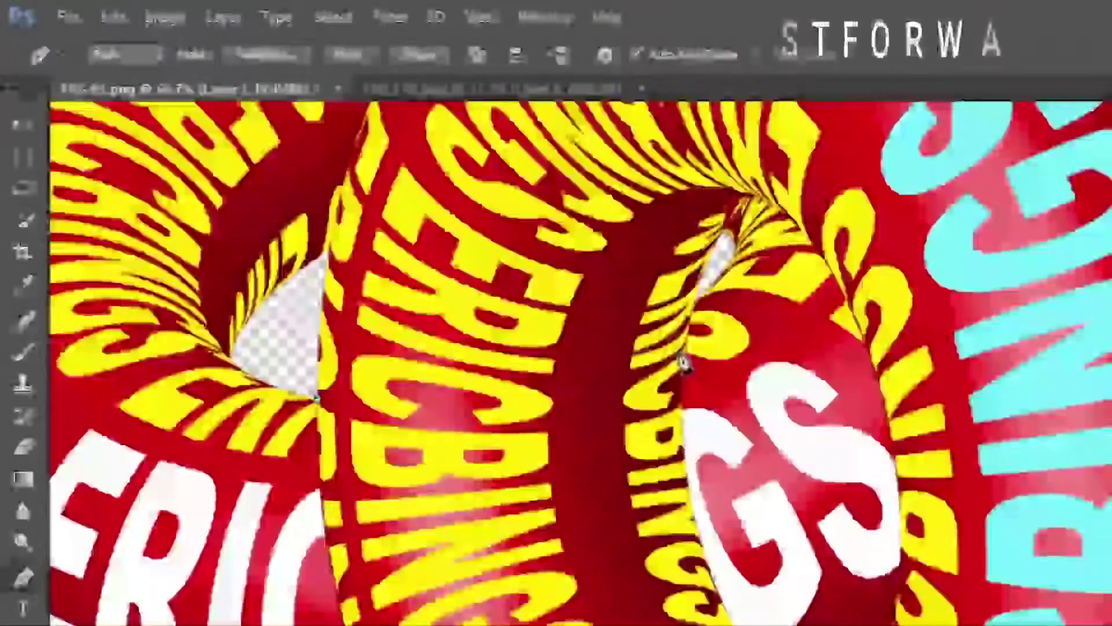
pyautogui.click(316, 398)
pyautogui.click(622, 319)
pyautogui.click(697, 298)
pyautogui.click(771, 278)
pyautogui.moveTo(697, 298); pyautogui.dragTo(842, 181)
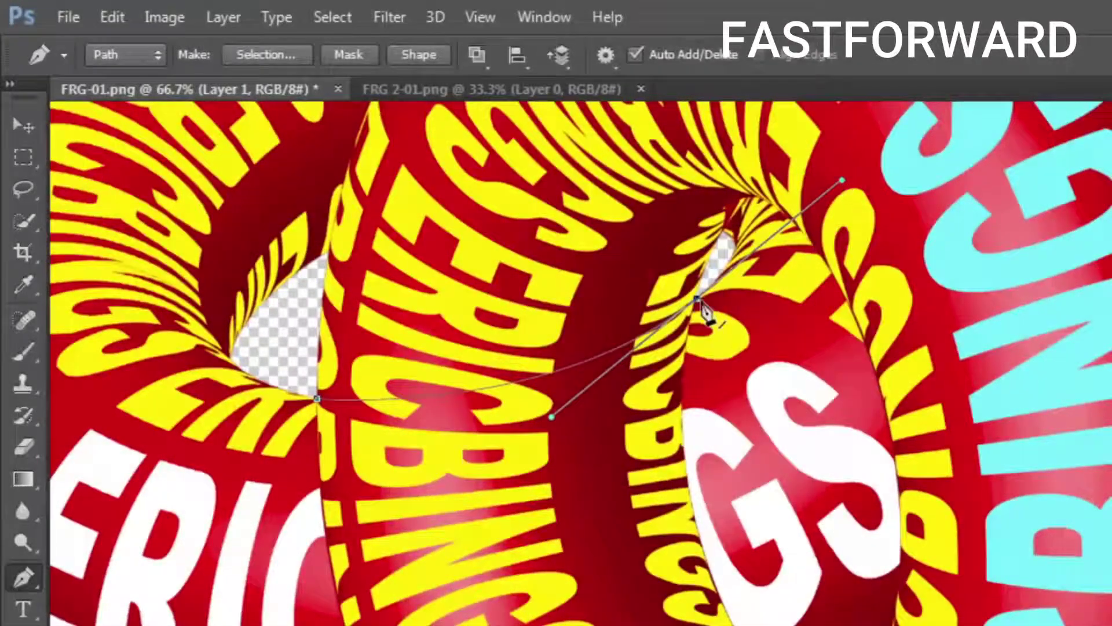
pyautogui.scroll(-1, 702, 306)
pyautogui.click(810, 623)
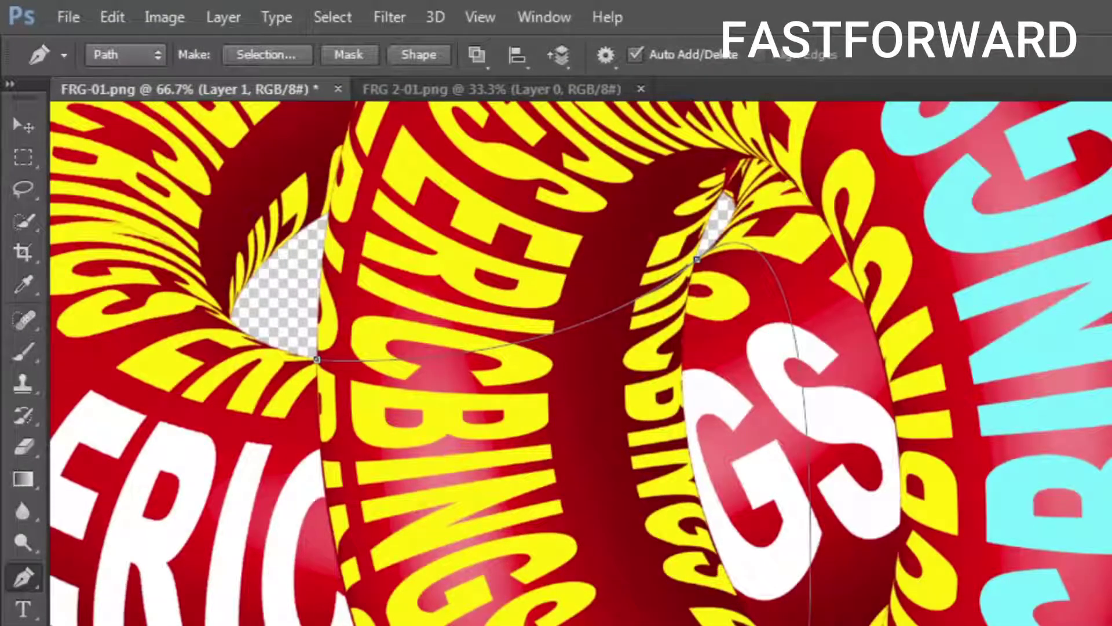
pyautogui.rightClick(382, 347)
pyautogui.click(490, 122)
pyautogui.press('Return')
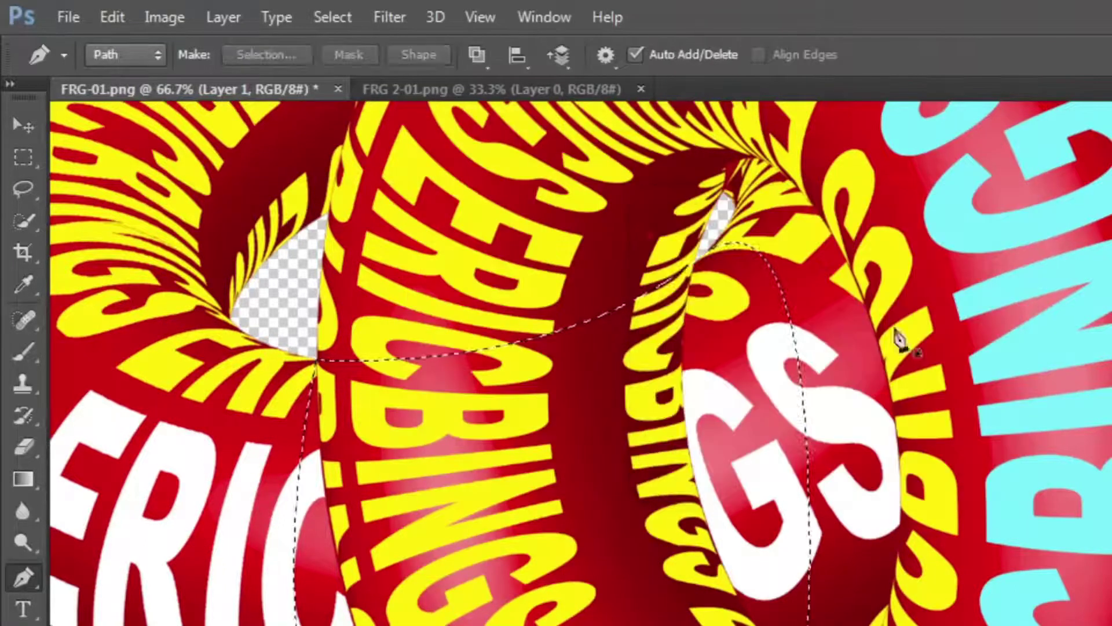
# Step: Set the Eraser to an 82 px soft brush
pyautogui.click(24, 446)
pyautogui.click(122, 451)
pyautogui.click(125, 55)
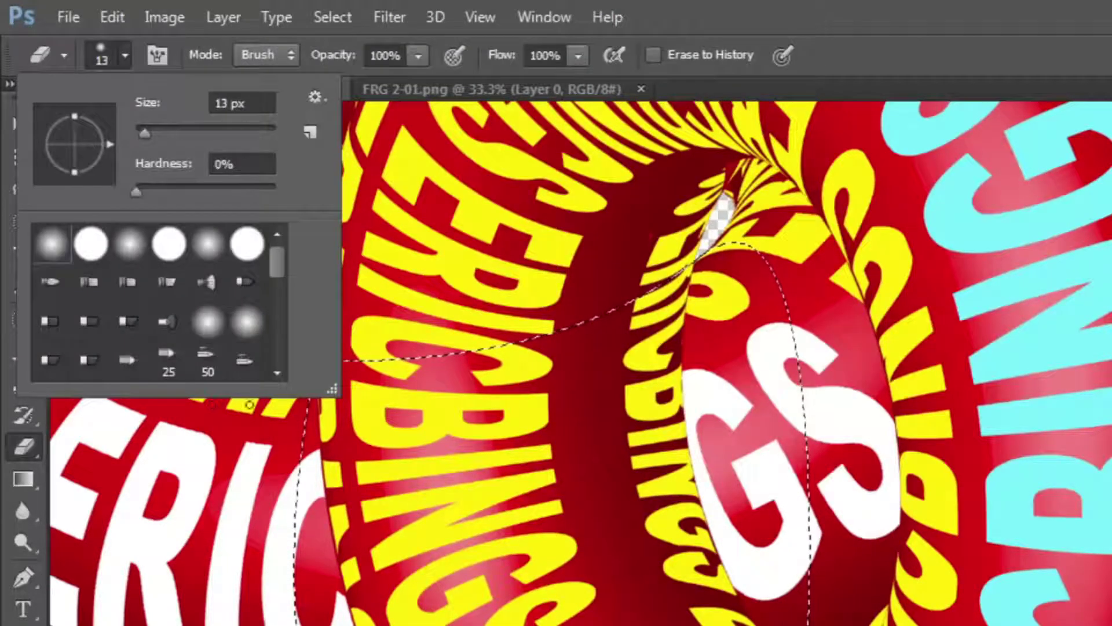
pyautogui.moveTo(145, 133); pyautogui.dragTo(192, 134)
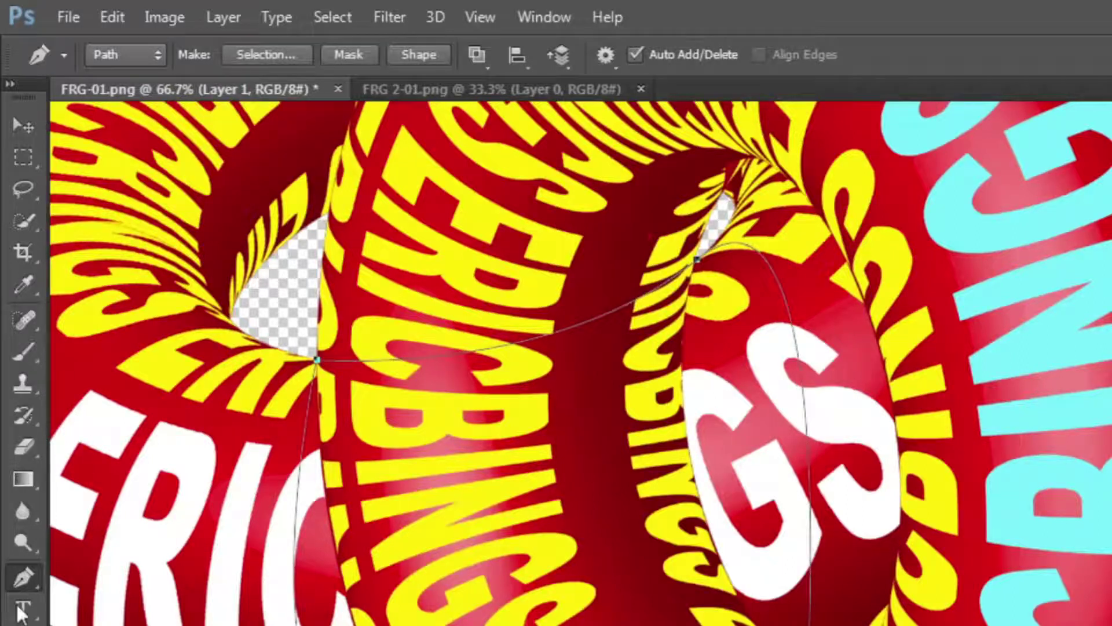
# Step: Nudge the path, reselect it, and erase the cyan tube over the white ERICBINGS
pyautogui.rightClick(24, 577)
pyautogui.press('a')
pyautogui.moveTo(519, 352); pyautogui.dragTo(553, 400)
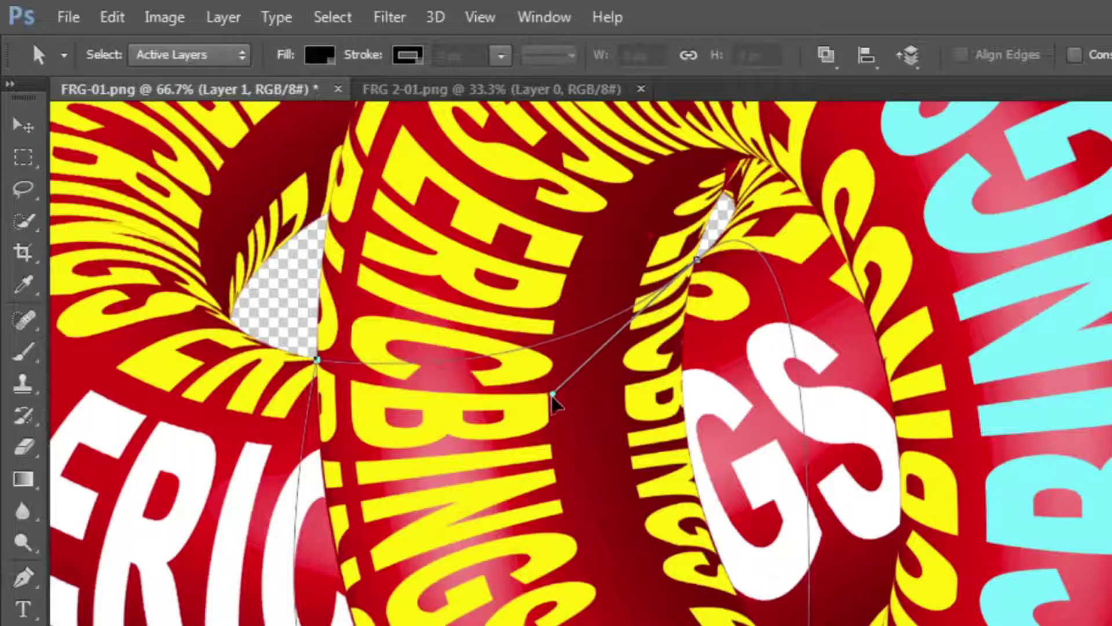
pyautogui.rightClick(553, 403)
pyautogui.click(650, 417)
pyautogui.press('Return')
pyautogui.press('e')
pyautogui.moveTo(257, 389)
pyautogui.mouseDown()
pyautogui.moveTo(544, 533)
pyautogui.moveTo(695, 522)
pyautogui.mouseUp()
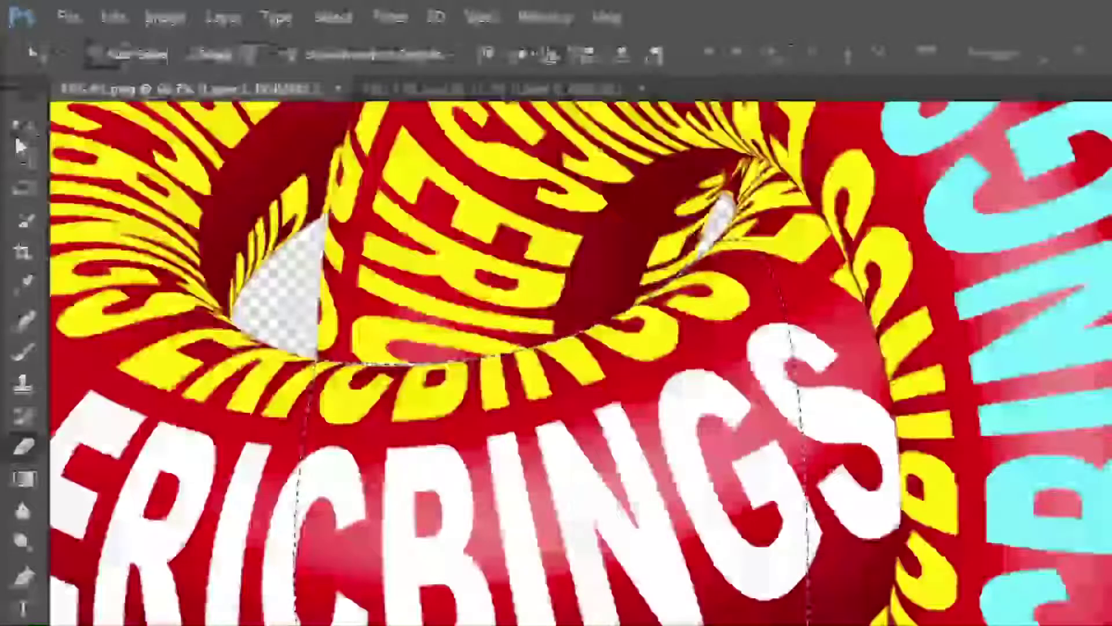
# Step: On Layer 2, trace a curved Pen path along the torus tube
pyautogui.keyDown('ctrl'); pyautogui.click(110, 330); pyautogui.keyUp('ctrl')
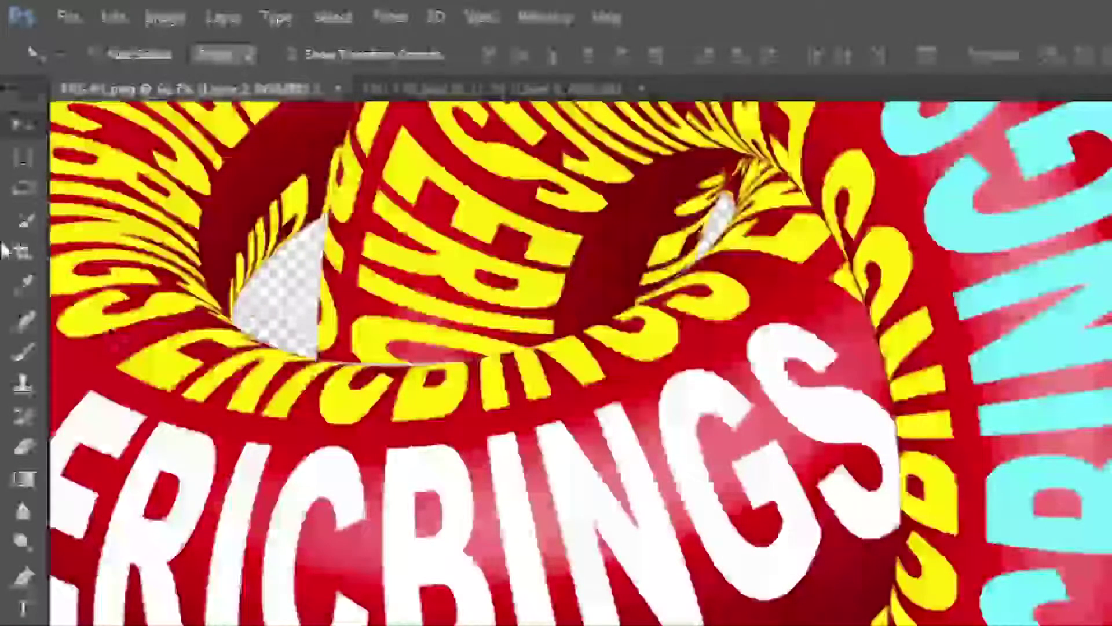
pyautogui.click(23, 575)
pyautogui.moveTo(701, 280); pyautogui.dragTo(878, 181)
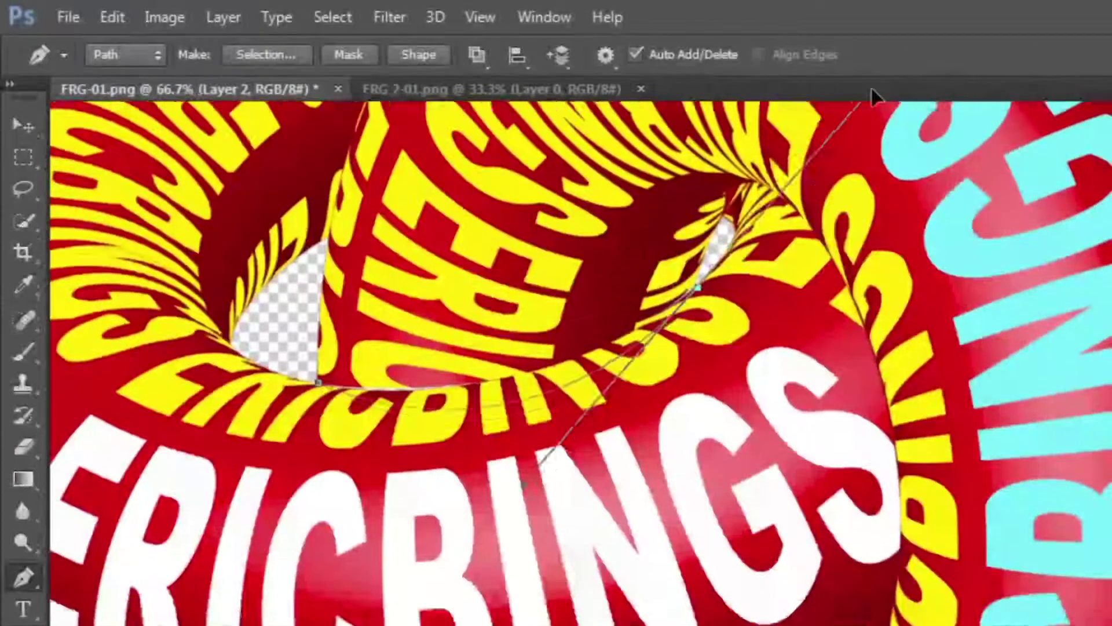
pyautogui.moveTo(829, 578); pyautogui.dragTo(831, 623)
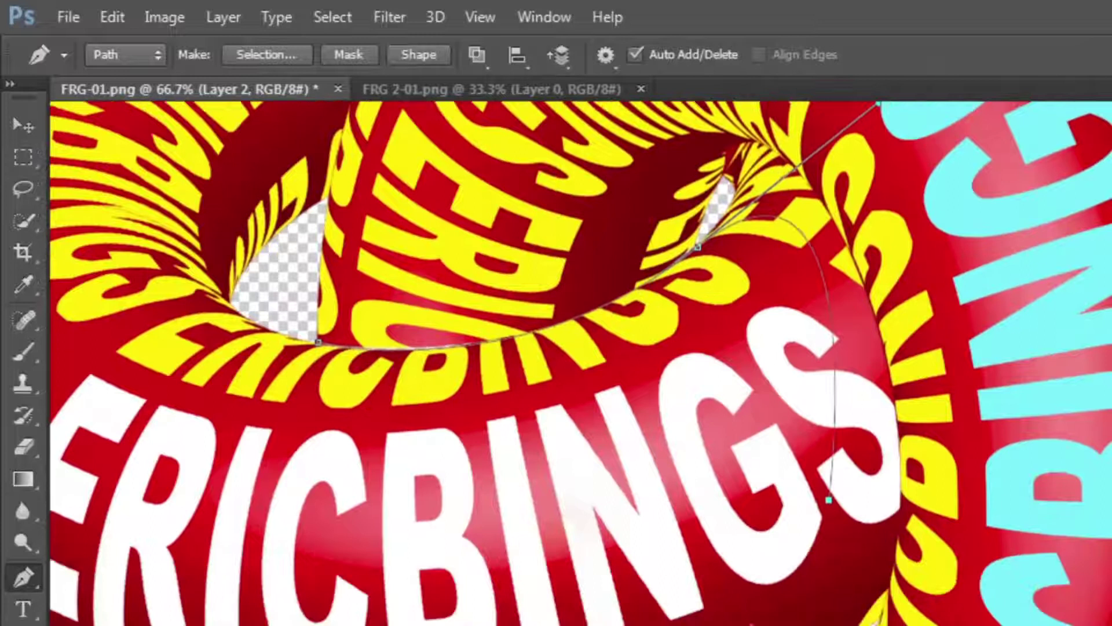
pyautogui.scroll(-2, 811, 522)
pyautogui.click(804, 567)
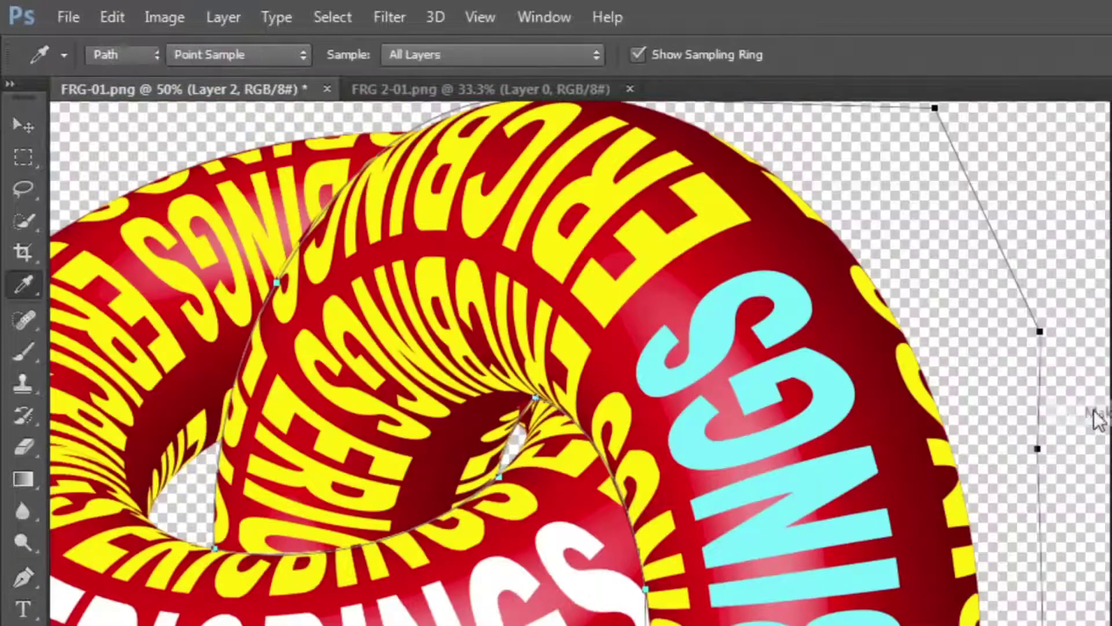
# Step: Brush dark shading along the right torus's inner curve and hole
pyautogui.click(22, 360)
pyautogui.moveTo(631, 608); pyautogui.dragTo(522, 370)
pyautogui.moveTo(649, 579); pyautogui.dragTo(510, 347)
pyautogui.moveTo(475, 475); pyautogui.dragTo(501, 322)
pyautogui.hotkey('ctrl', 'z')
pyautogui.hotkey('ctrl', 'z')
pyautogui.hotkey('ctrl', '-')
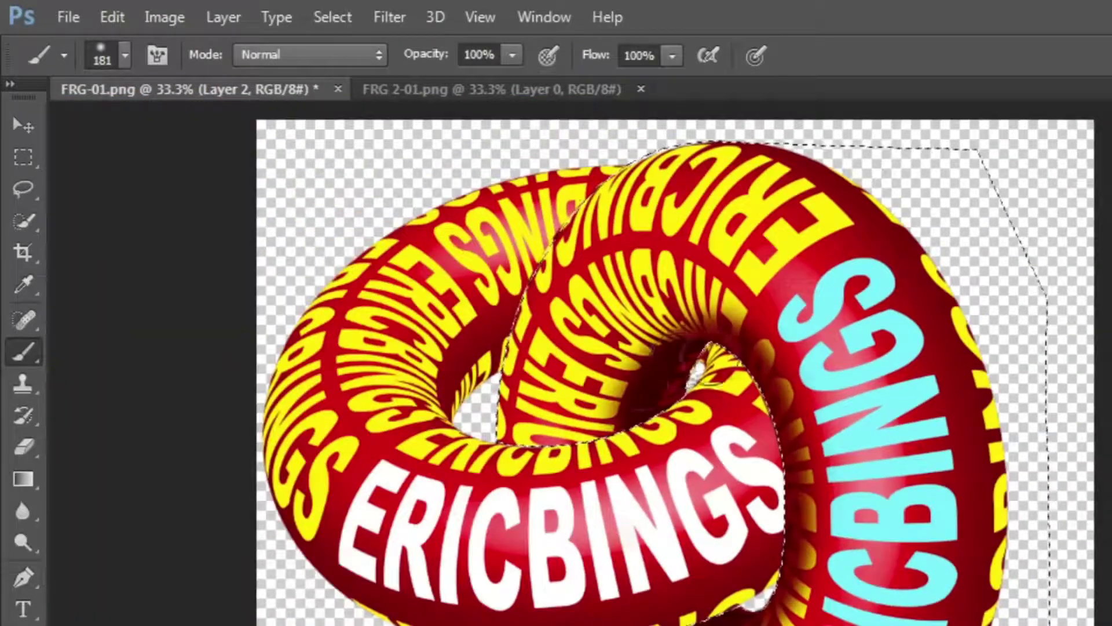
pyautogui.moveTo(689, 370); pyautogui.dragTo(597, 348)
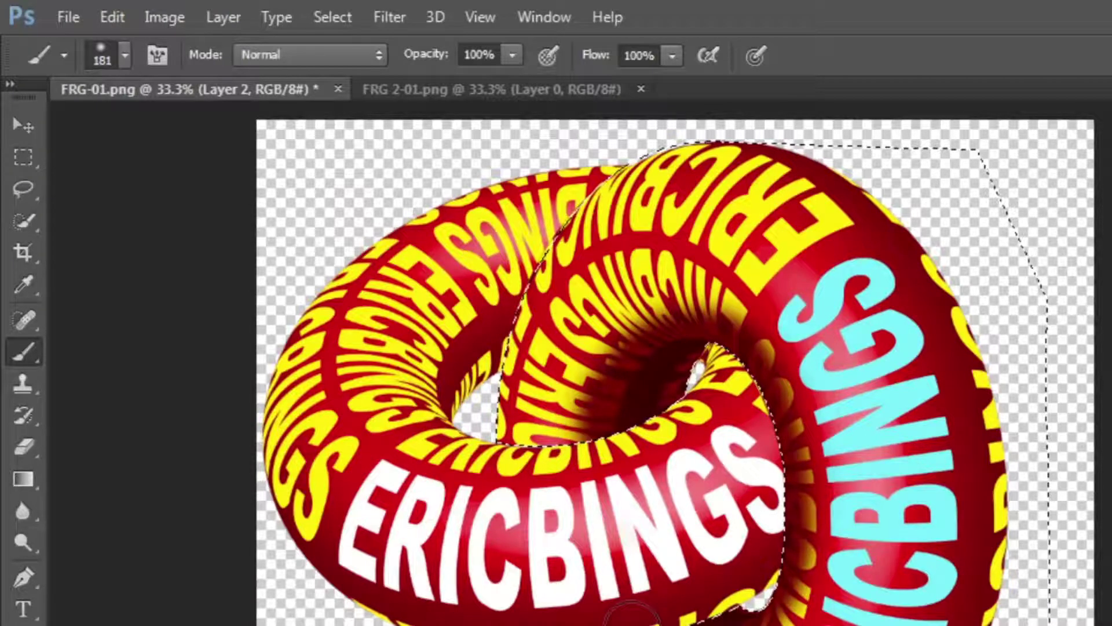
# Step: Sample torus reds to refine the hole shading and enlarge the brush to 600 px
pyautogui.click(23, 284)
pyautogui.click(23, 350)
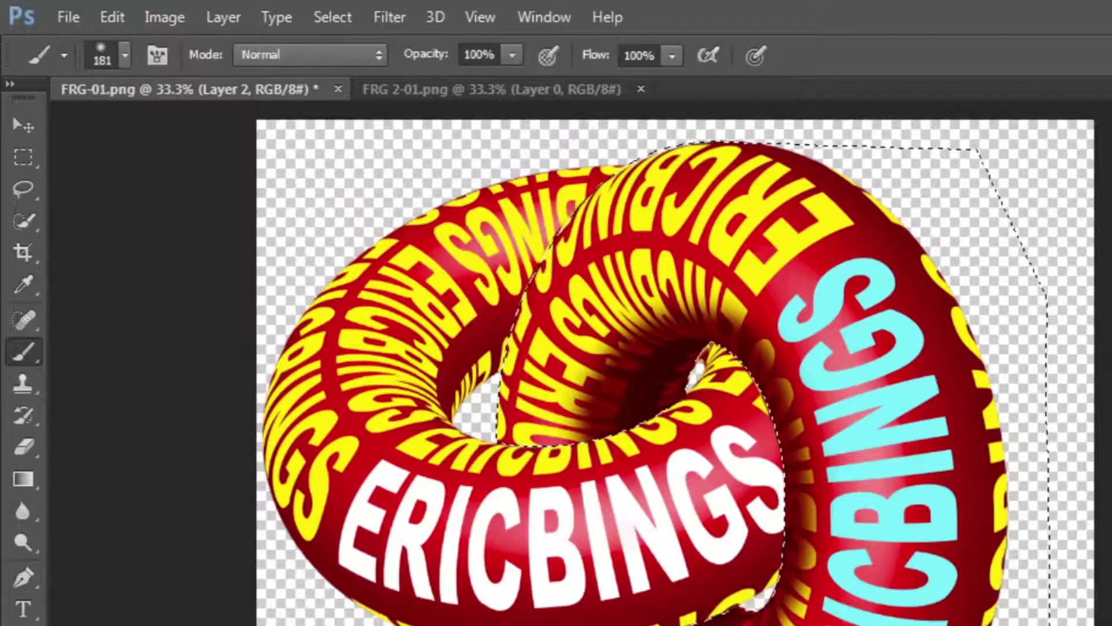
pyautogui.moveTo(614, 353); pyautogui.dragTo(712, 324)
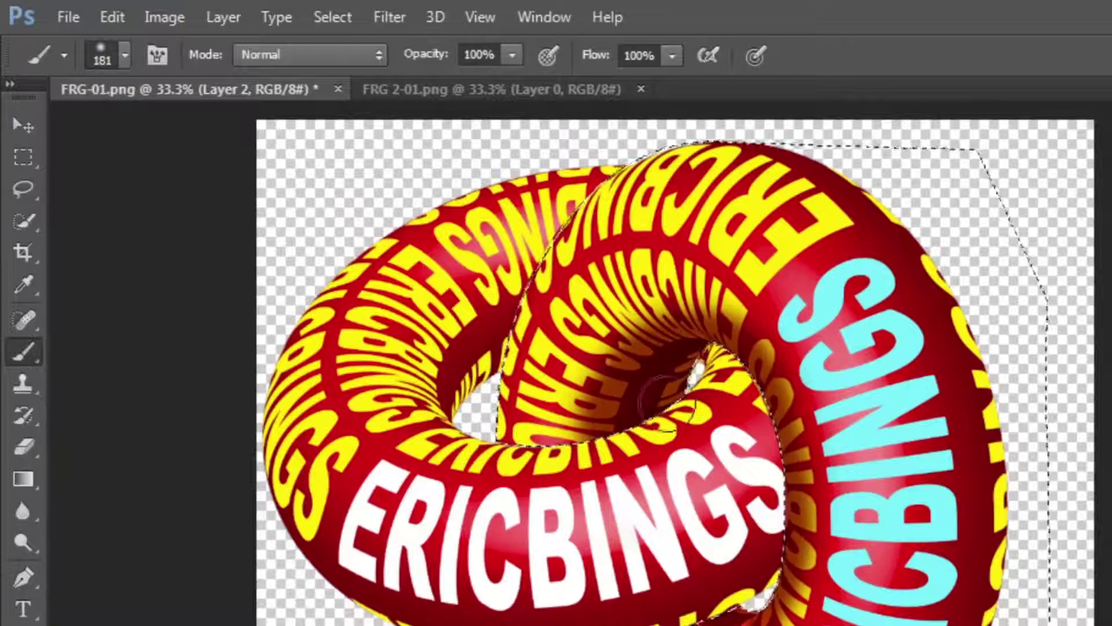
pyautogui.keyDown('alt'); pyautogui.click(672, 411); pyautogui.keyUp('alt')
pyautogui.moveTo(617, 354); pyautogui.dragTo(579, 402)
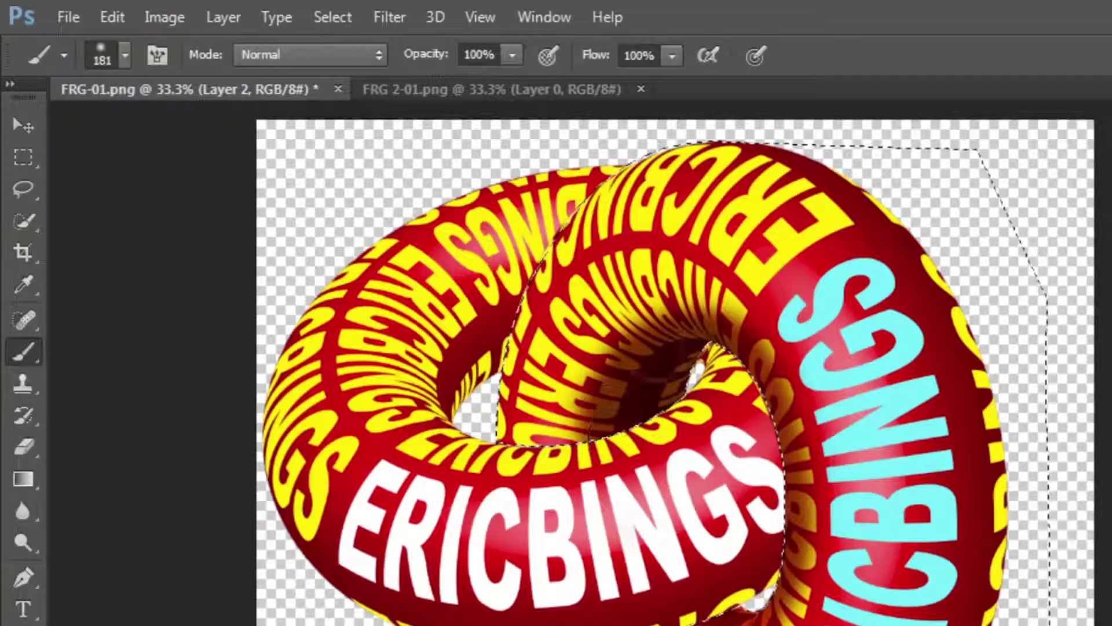
pyautogui.press(']')
pyautogui.press(']')
pyautogui.press(']')
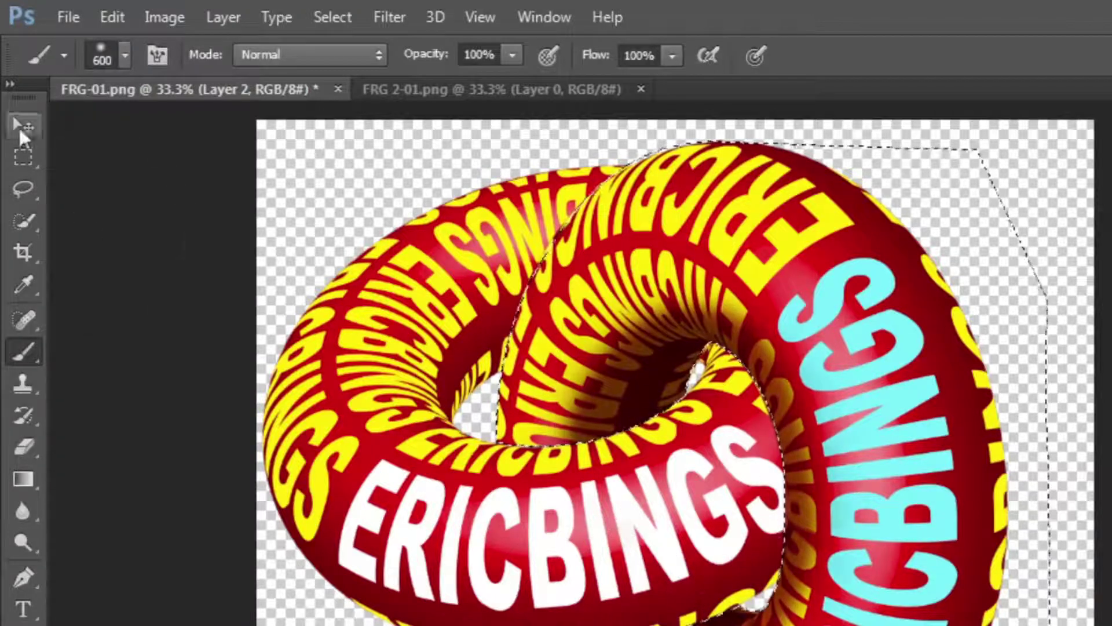
pyautogui.click(19, 126)
pyautogui.hotkey('ctrl', '+')
# Step: Outline the left hole's inner edge with a Pen path, undoing a stray shadow stroke
pyautogui.click(23, 576)
pyautogui.click(408, 538)
pyautogui.moveTo(266, 411); pyautogui.dragTo(256, 282)
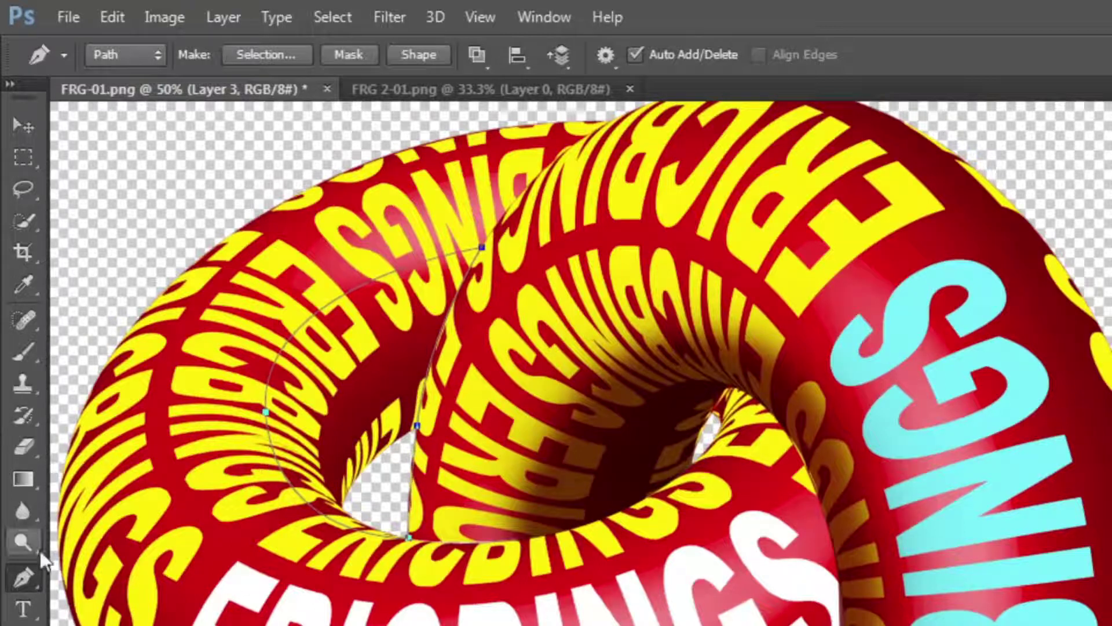
pyautogui.click(23, 350)
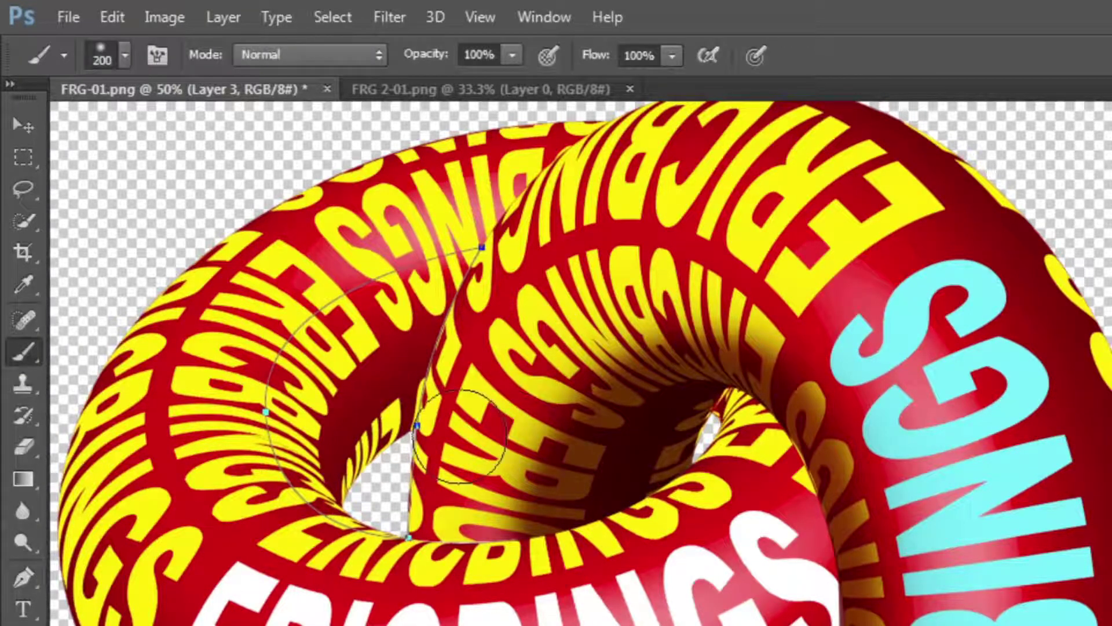
pyautogui.moveTo(417, 406); pyautogui.dragTo(455, 478)
pyautogui.hotkey('ctrl', 'z')
# Step: Make a selection from the path and brush a sampled dark shadow inside the left hole
pyautogui.press('p')
pyautogui.rightClick(412, 481)
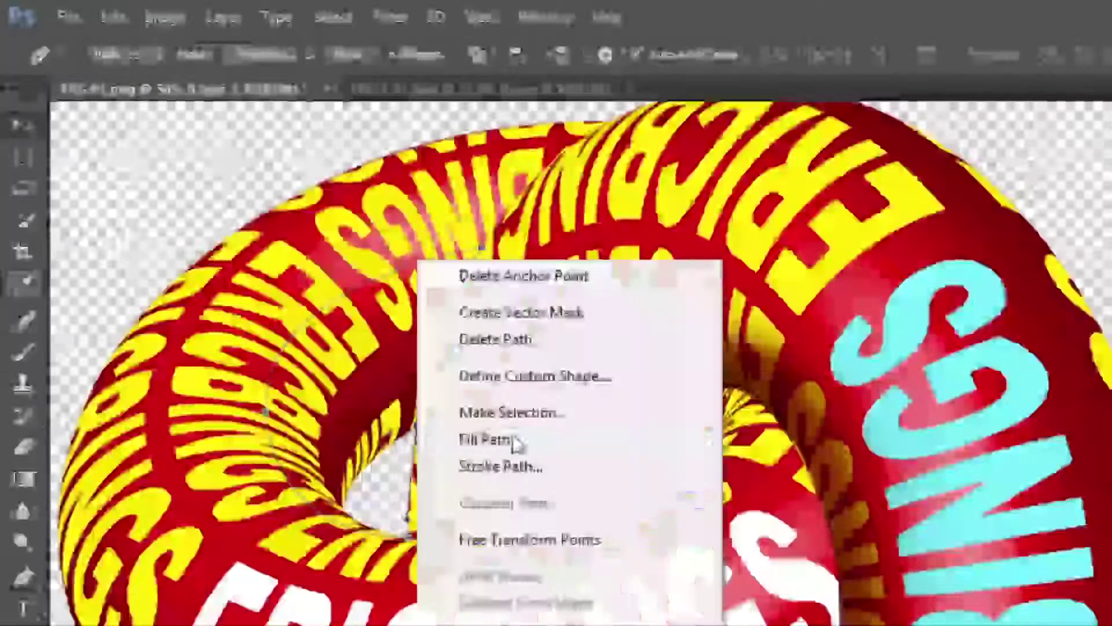
pyautogui.click(23, 350)
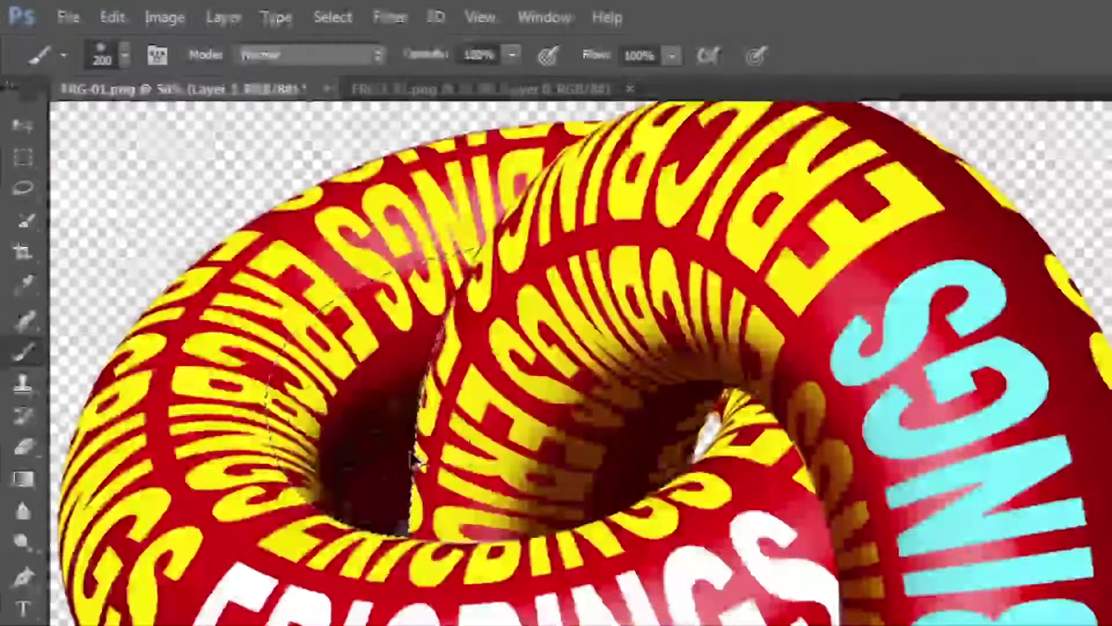
pyautogui.moveTo(371, 440); pyautogui.dragTo(376, 336)
pyautogui.press('i')
pyautogui.click(288, 222)
pyautogui.press('b')
pyautogui.moveTo(324, 498)
pyautogui.mouseDown()
pyautogui.moveTo(393, 359)
pyautogui.moveTo(342, 302)
pyautogui.mouseUp()
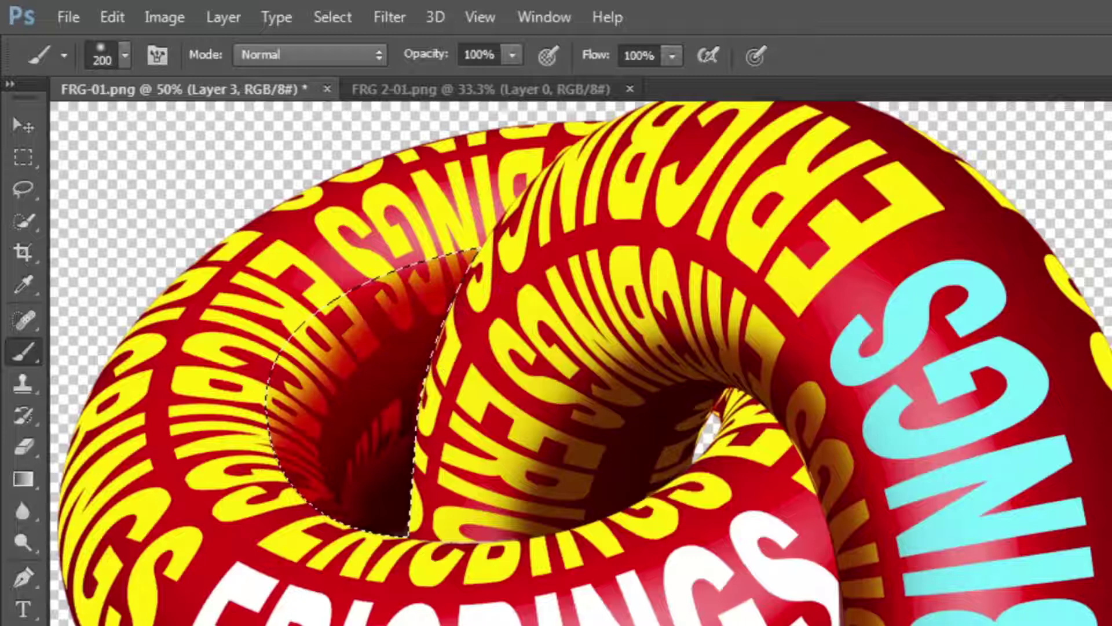
# Step: Rework the shading inside the selected left hole, lightening then darkening it
pyautogui.scroll(-3, 556, 359)
pyautogui.scroll(-1, 81, 298)
pyautogui.scroll(3, 82, 298)
pyautogui.hotkey('ctrl', 'alt', 'z')
pyautogui.hotkey('ctrl', 'alt', 'z')
pyautogui.hotkey('ctrl', 'alt', 'z')
pyautogui.hotkey('ctrl', 'alt', 'z')
pyautogui.press('p')
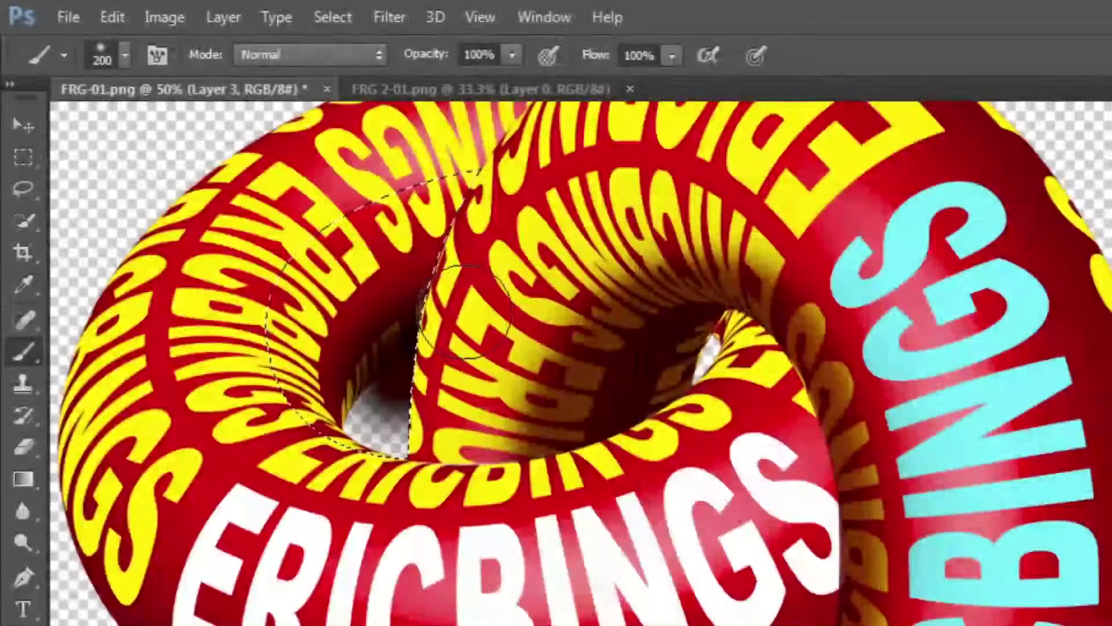
pyautogui.moveTo(463, 313); pyautogui.dragTo(383, 341)
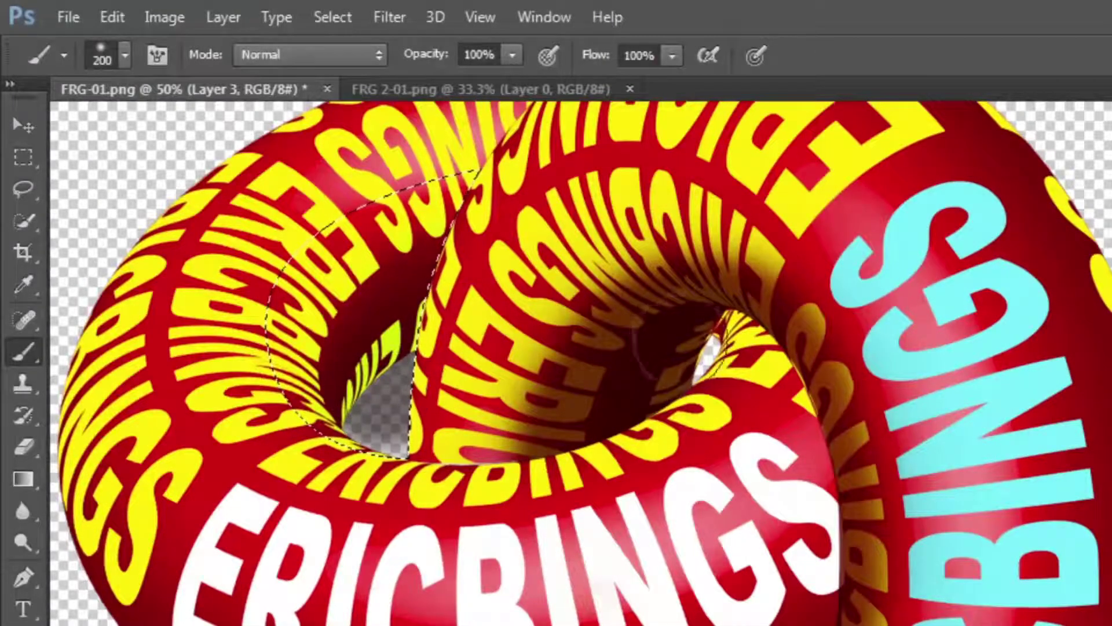
pyautogui.moveTo(440, 290); pyautogui.dragTo(376, 322)
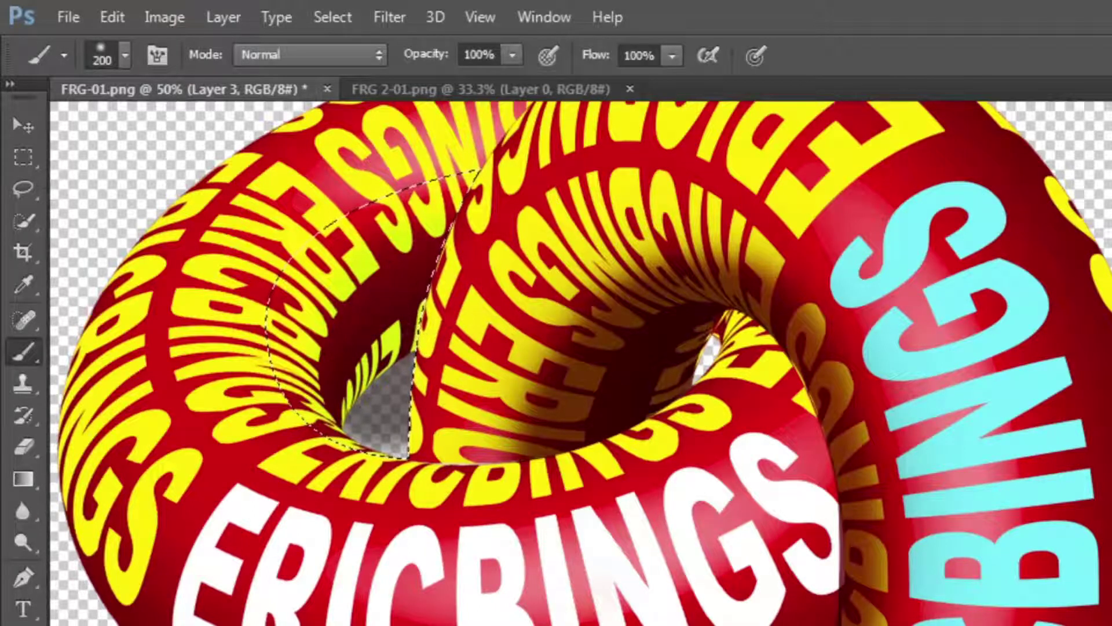
# Step: Deselect, zoom out to the whole artwork, and add a new layer for the next shadow
pyautogui.hotkey('ctrl', 'd')
pyautogui.press('v')
pyautogui.hotkey('ctrl', '-')
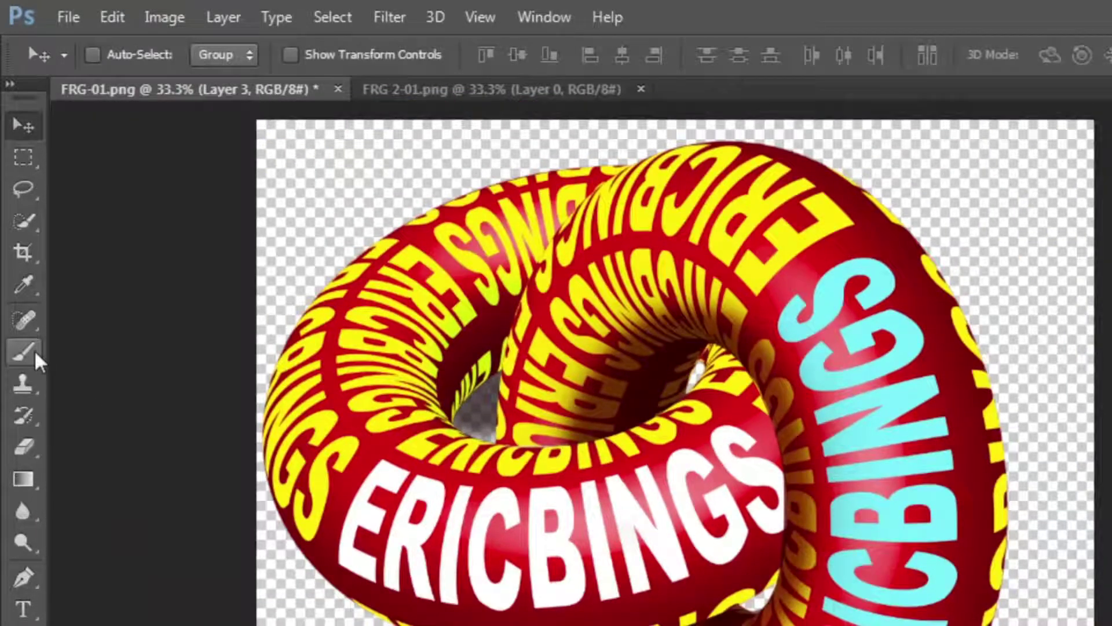
pyautogui.hotkey('ctrl', 'shift', 'alt', 'n')
pyautogui.press('p')
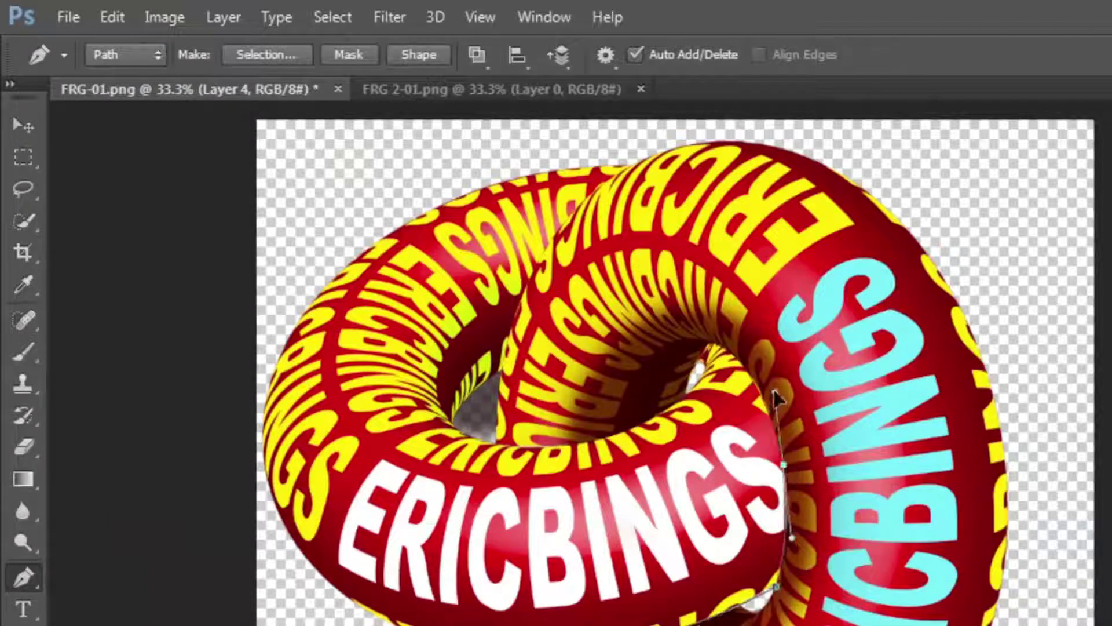
# Step: Select a path along the front ring and darken the right edge of the white S
pyautogui.moveTo(394, 506); pyautogui.dragTo(225, 416)
pyautogui.rightClick(528, 524)
pyautogui.click(626, 146)
pyautogui.press('Return')
pyautogui.press('b')
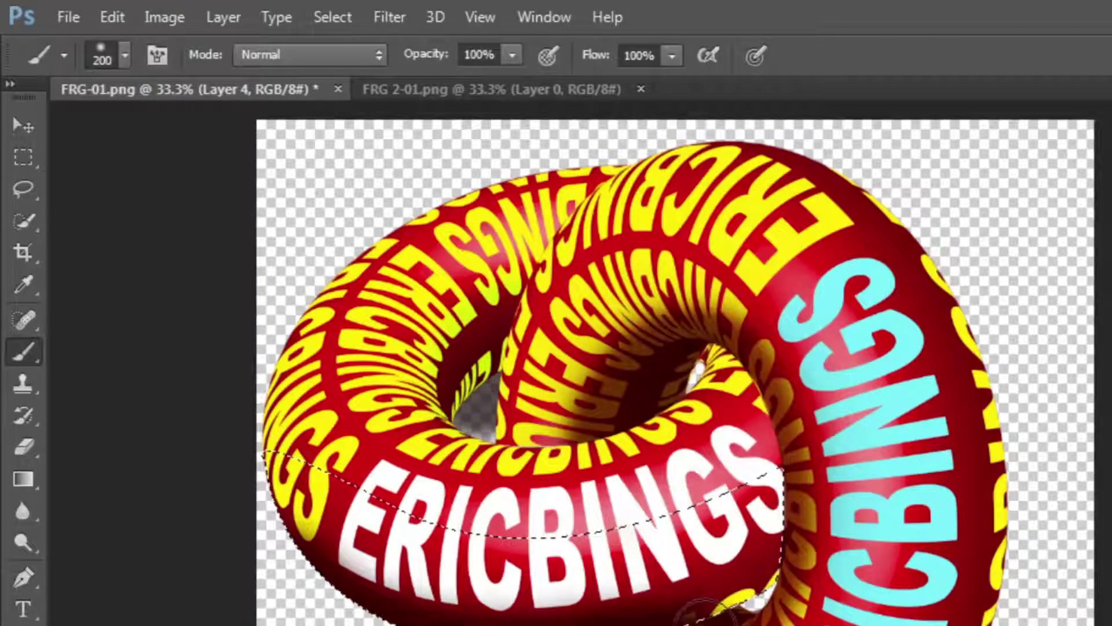
pyautogui.moveTo(704, 607); pyautogui.dragTo(771, 481)
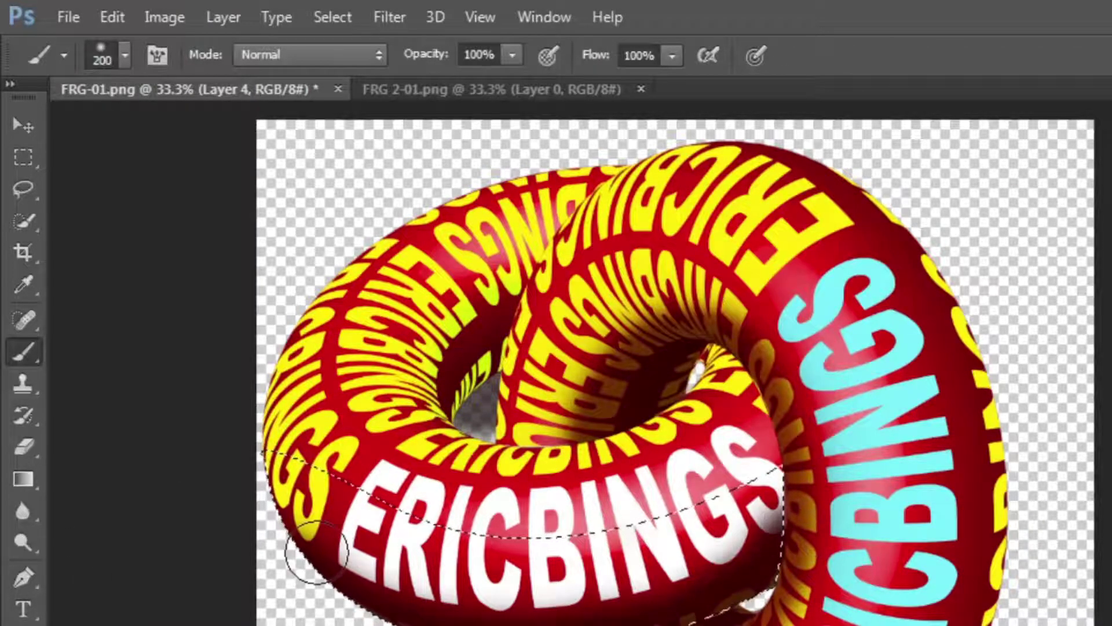
pyautogui.hotkey('ctrl', 'd')
# Step: On a new layer, select a reshaped path and paint the white S dark red
pyautogui.hotkey('ctrl', 'shift', 'alt', 'n')
pyautogui.click(22, 576)
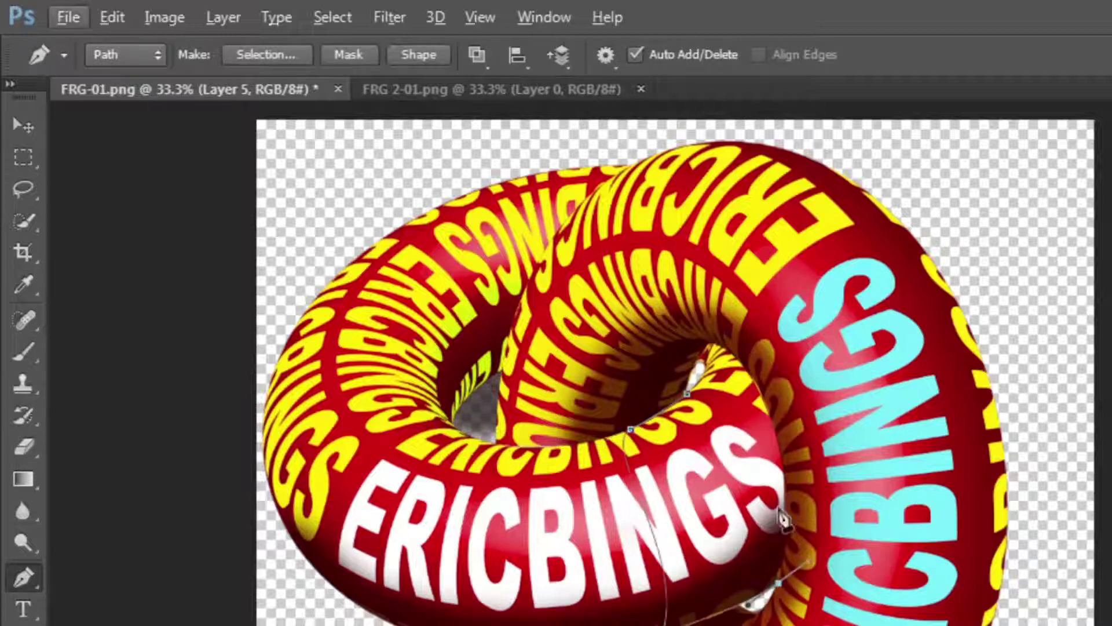
pyautogui.moveTo(649, 333); pyautogui.dragTo(605, 296)
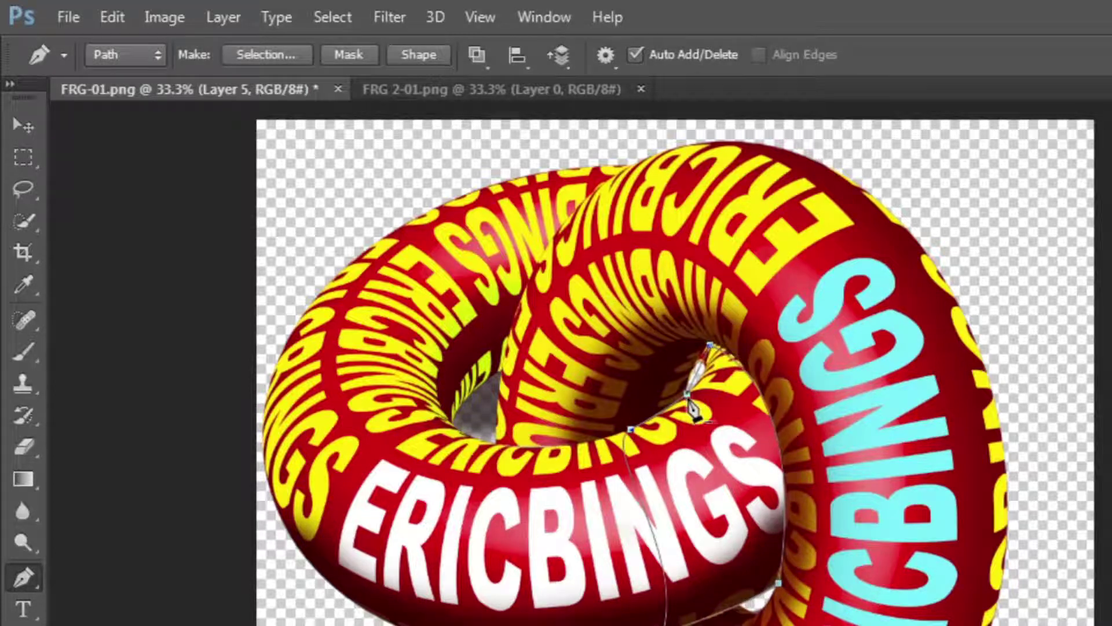
pyautogui.press('b')
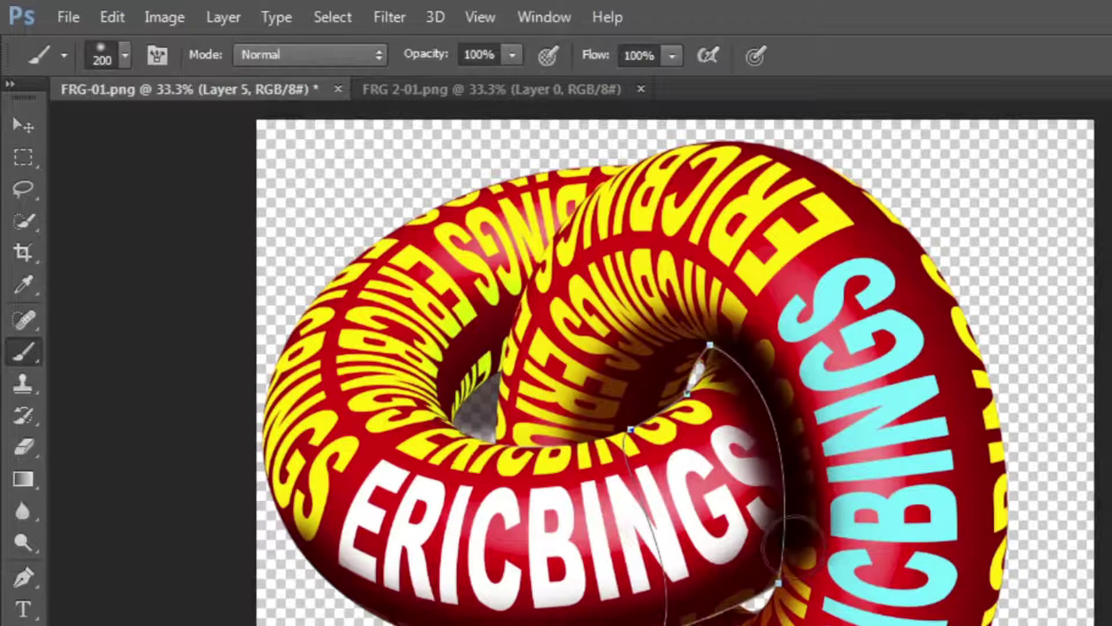
pyautogui.press('p')
pyautogui.rightClick(677, 255)
pyautogui.click(712, 324)
pyautogui.press('Return')
pyautogui.press('b')
pyautogui.moveTo(707, 347)
pyautogui.mouseDown()
pyautogui.moveTo(765, 475)
pyautogui.moveTo(724, 550)
pyautogui.moveTo(753, 405)
pyautogui.moveTo(771, 521)
pyautogui.mouseUp()
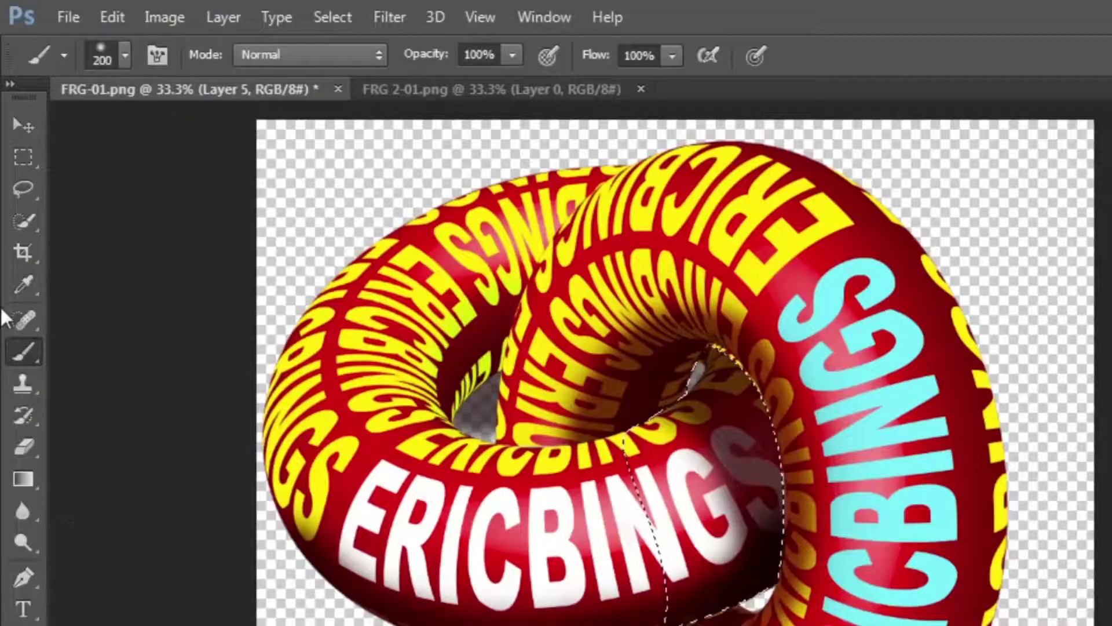
pyautogui.press('v')
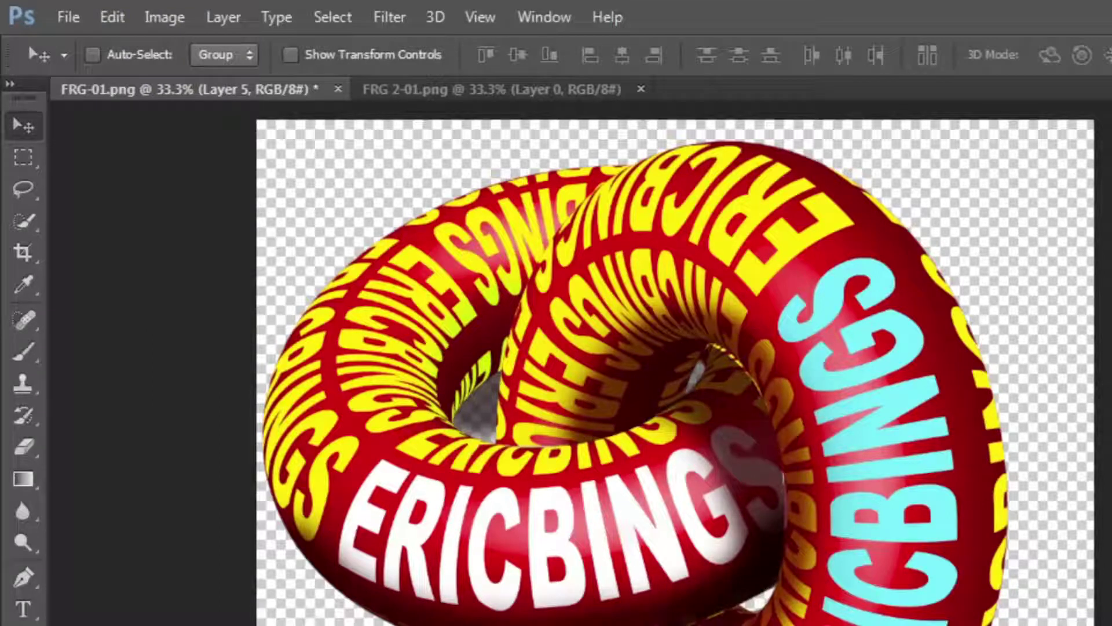
# Step: Duplicate the Layer 5 S shading as Layer 5 copy
pyautogui.hotkey('ctrl', 'shift', 'alt', 'e')
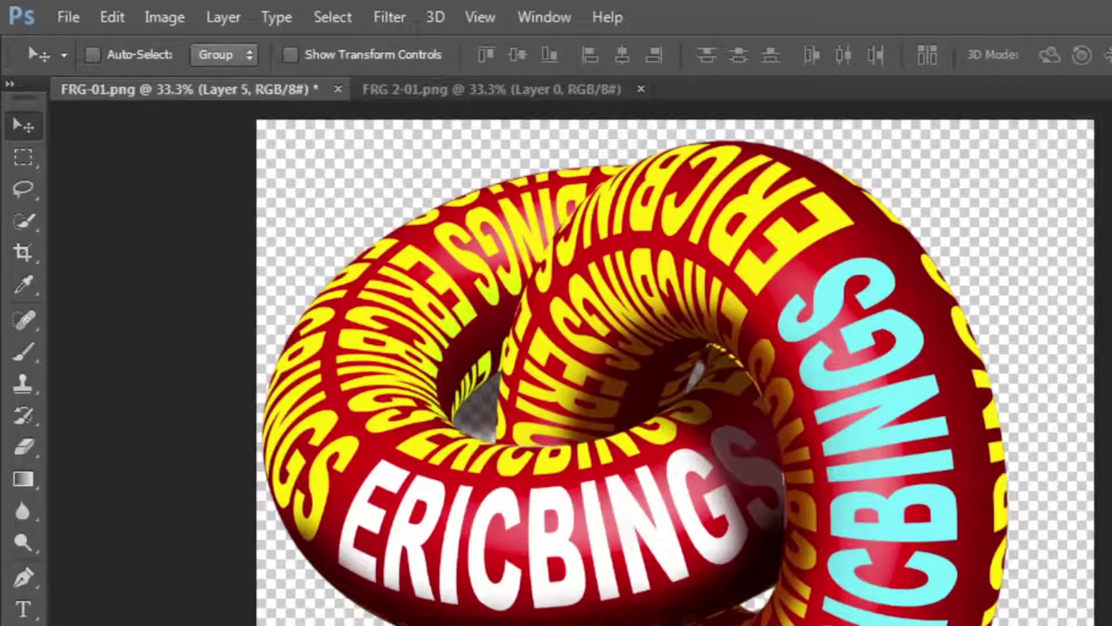
pyautogui.hotkey('ctrl', 'j')
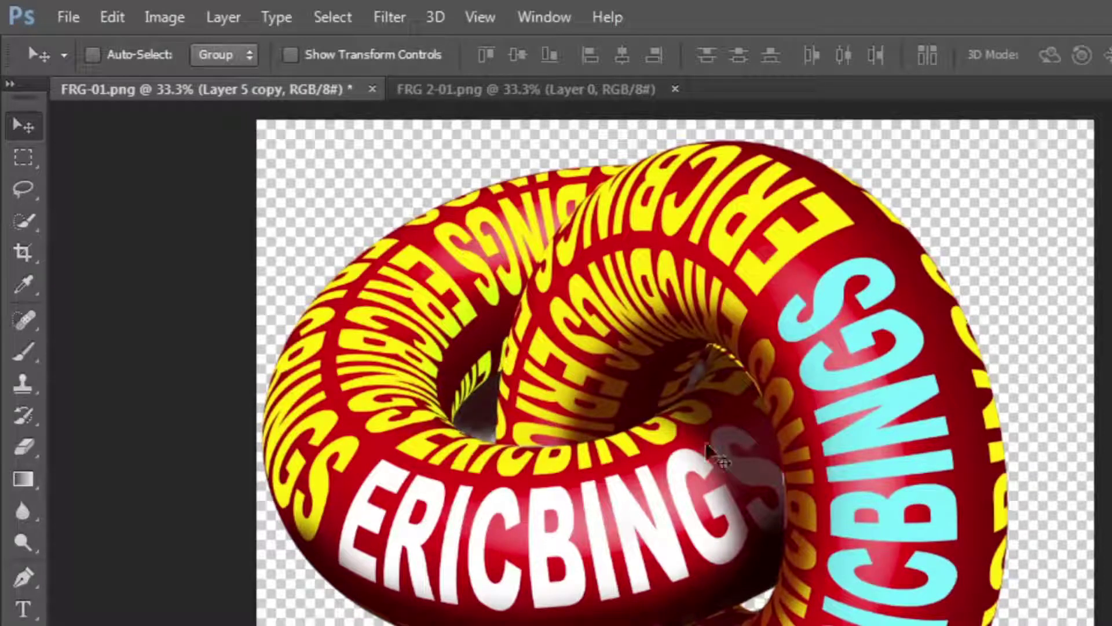